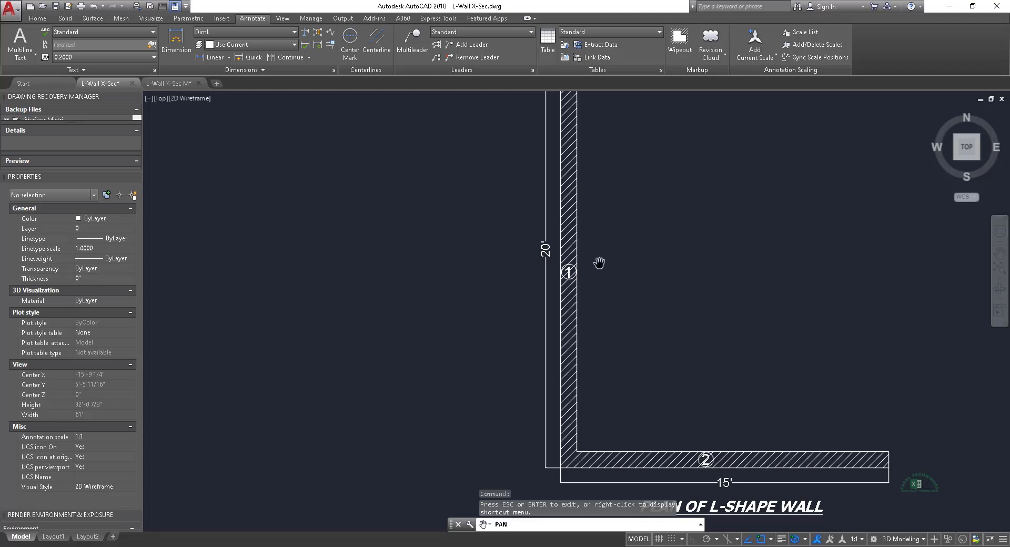
Step: Examine the L-shape wall plan and its foundation detail, including wall numbers and the width dimensions at both wall ends
left_click_drag(599, 263, 602, 275)
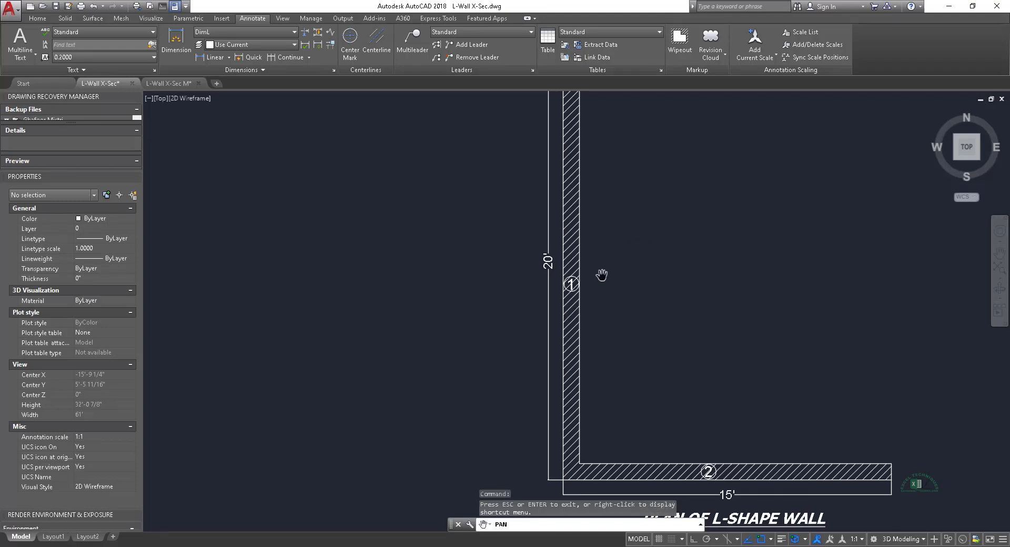
left_click_drag(621, 257, 594, 214)
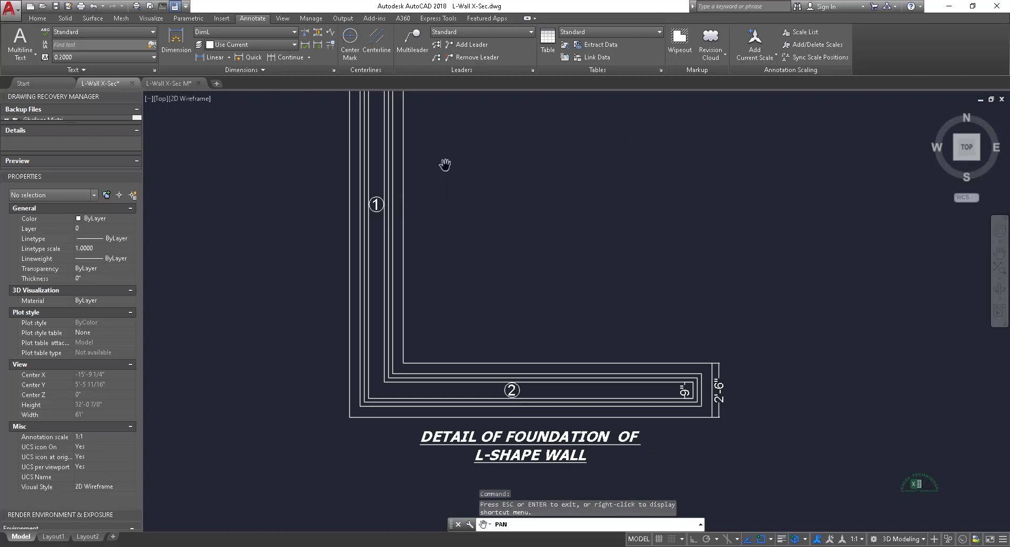
mouse_move(446, 169)
left_mouse_down()
mouse_move(454, 340)
mouse_move(457, 242)
left_mouse_up()
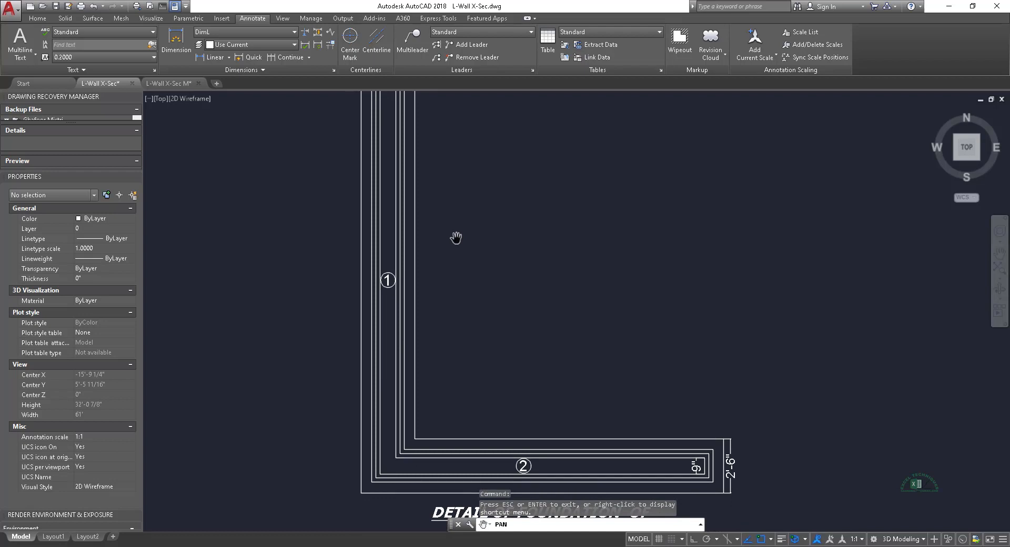
left_click_drag(457, 238, 454, 350)
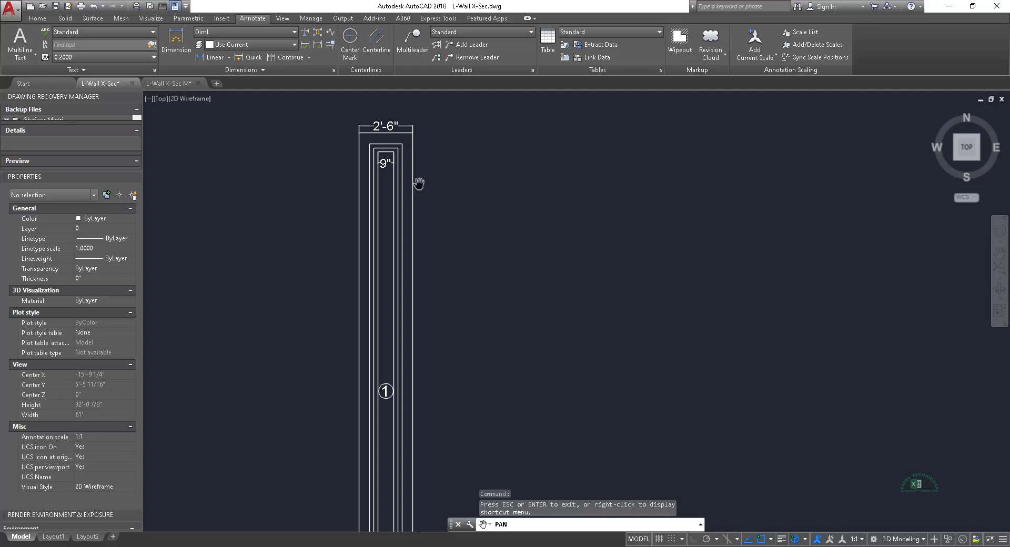
scroll(381, 151, "up", 2)
scroll(382, 152, "up", 2)
left_click_drag(390, 174, 403, 224)
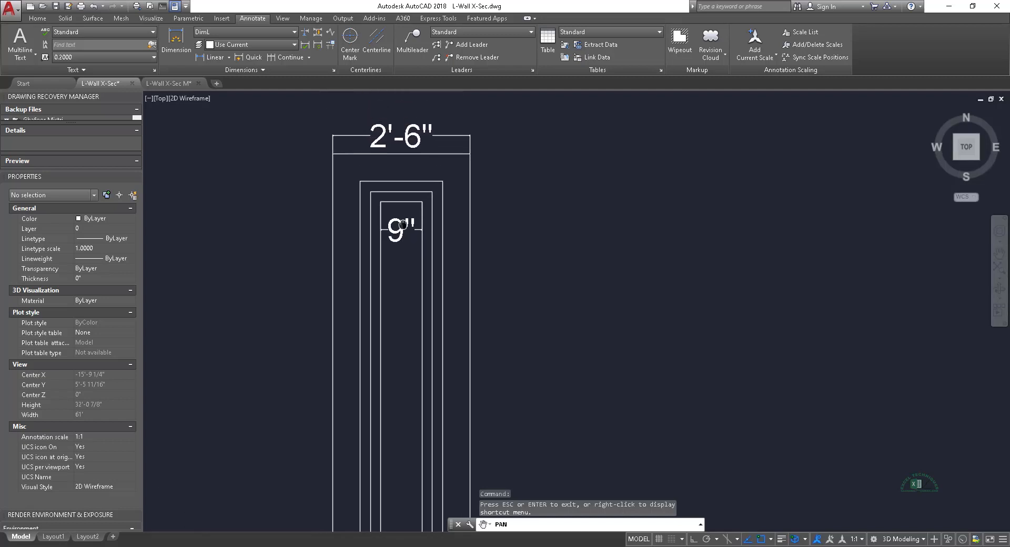
scroll(403, 223, "up", 2)
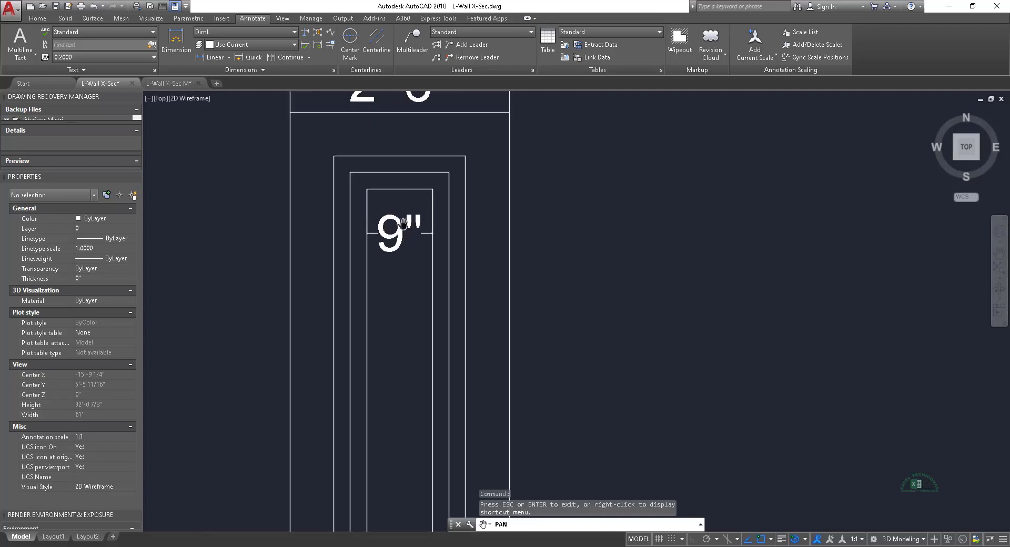
scroll(403, 224, "down", 7)
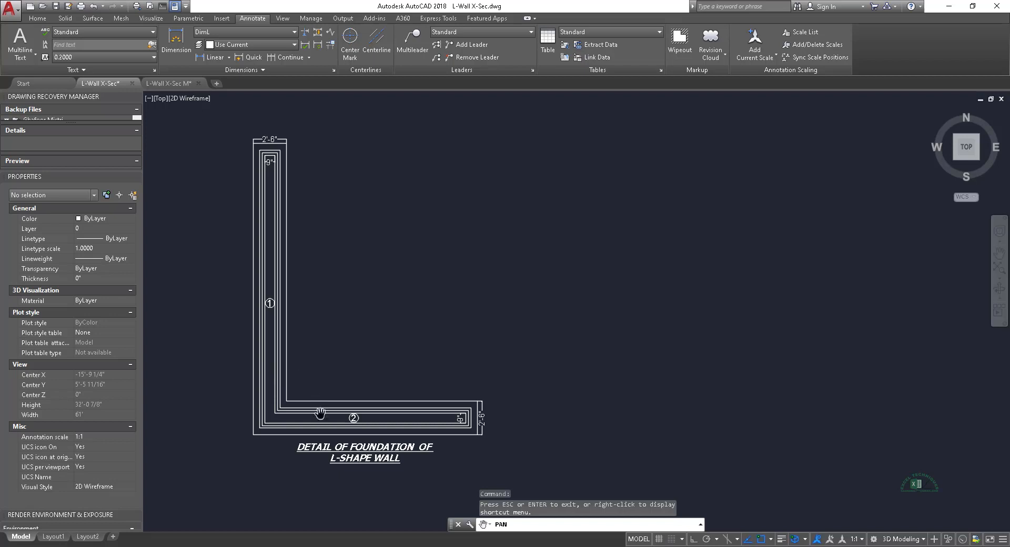
scroll(322, 441, "up", 2)
scroll(321, 441, "up", 2)
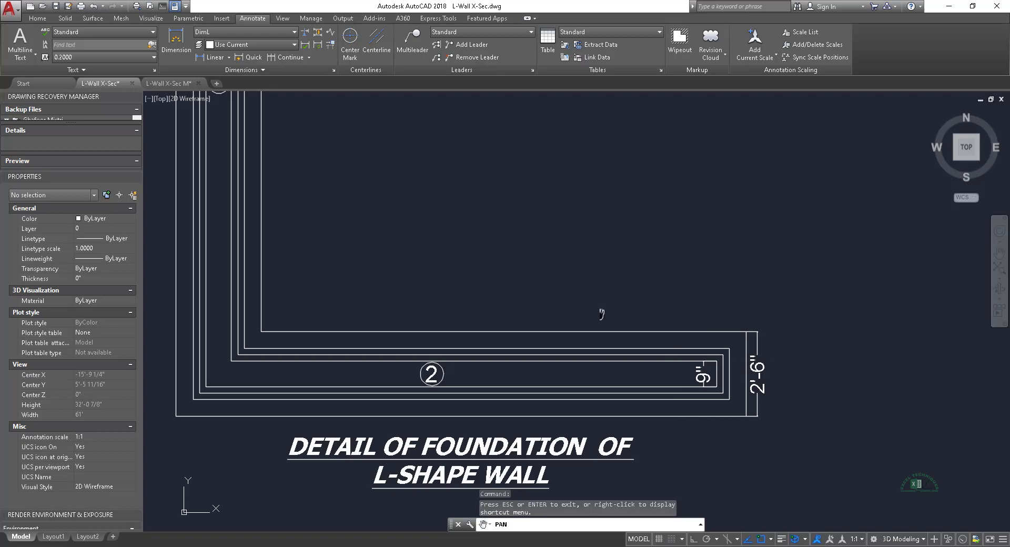
Step: Check the length of wall 2's inner foundation edge with a temporary aligned dimension
left_click(229, 59)
left_click(219, 96)
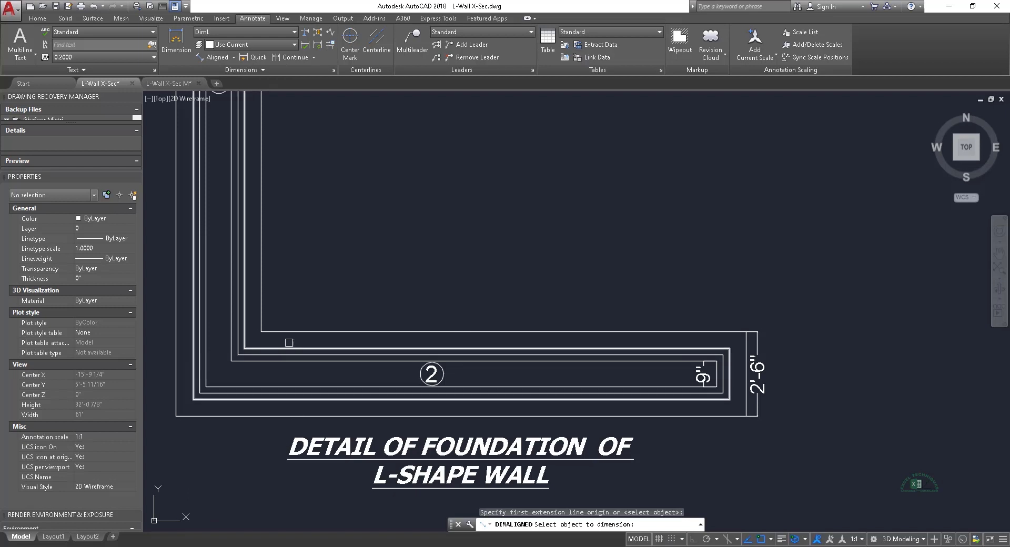
left_click(303, 332)
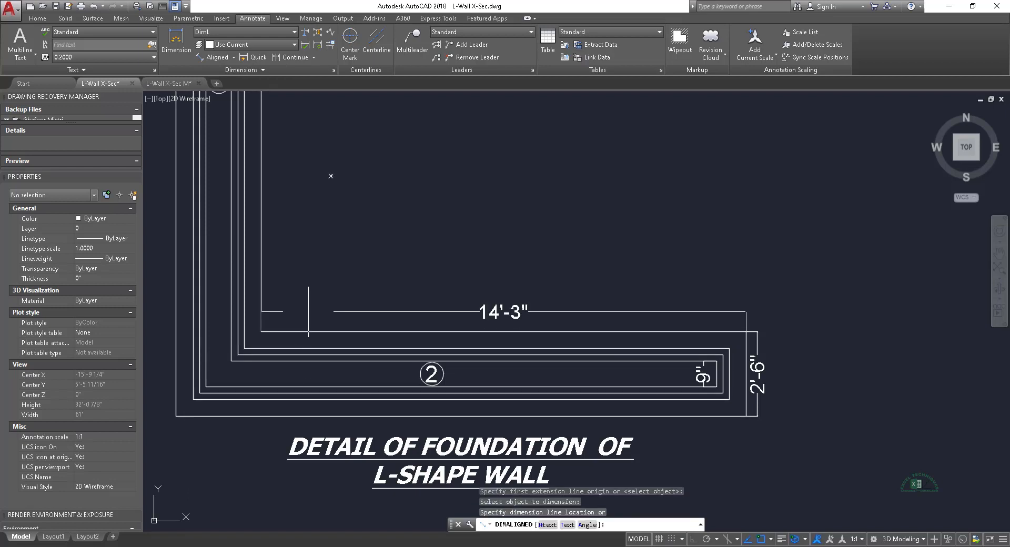
key("Escape")
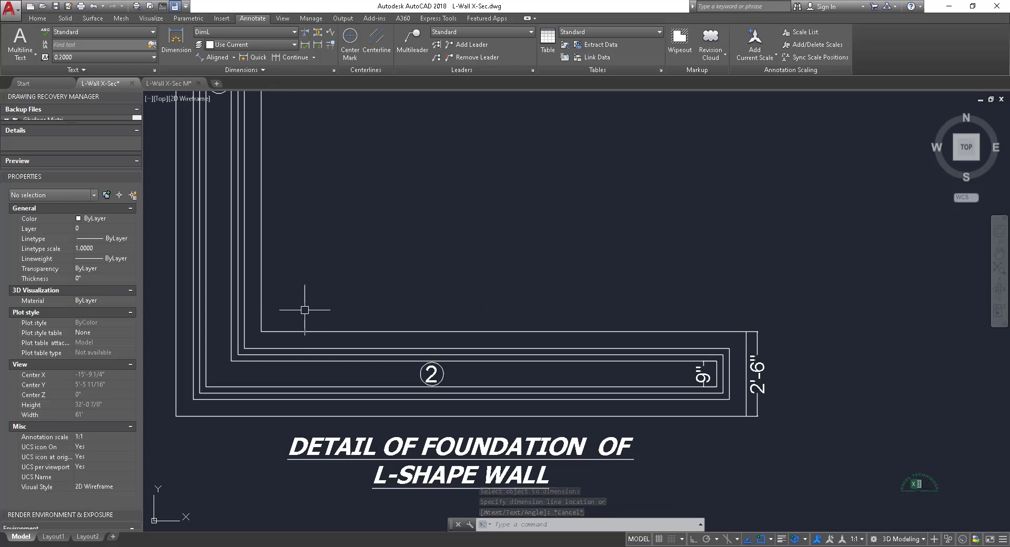
Step: Switch to the Analysis.xlsx workbook in Excel and enter "Wall No. 1" in B5 under Excavation in foundation
key("alt+Tab")
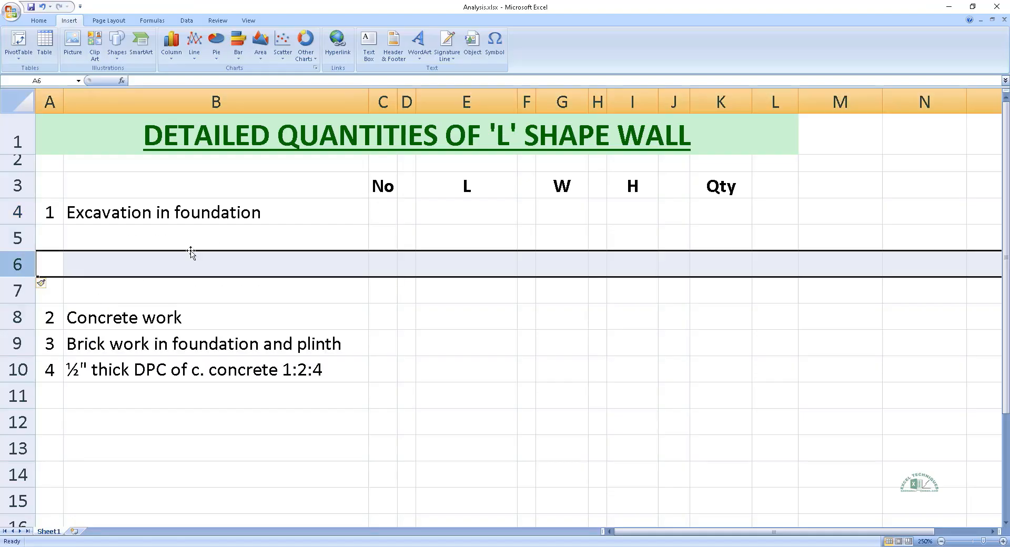
left_click(210, 244)
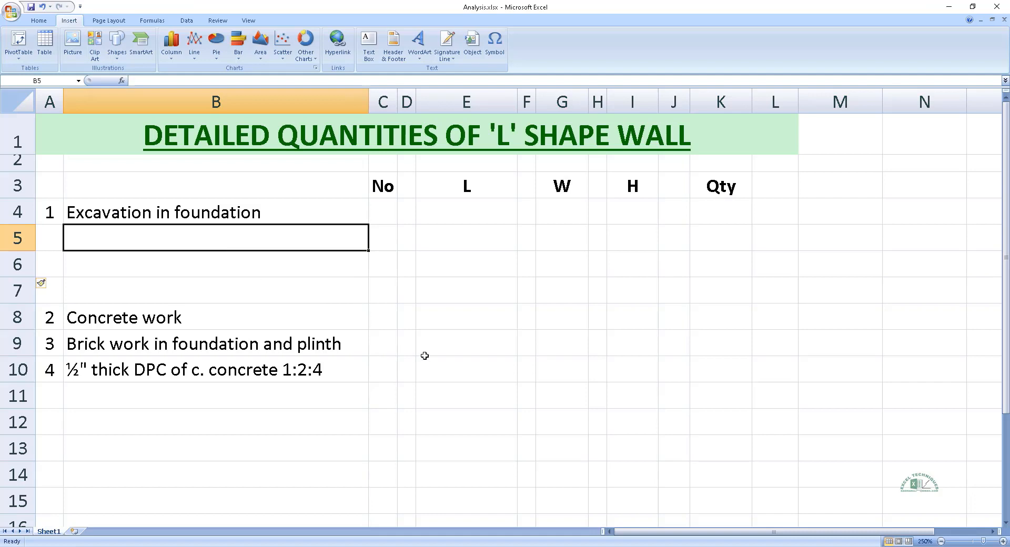
type("Walla N")
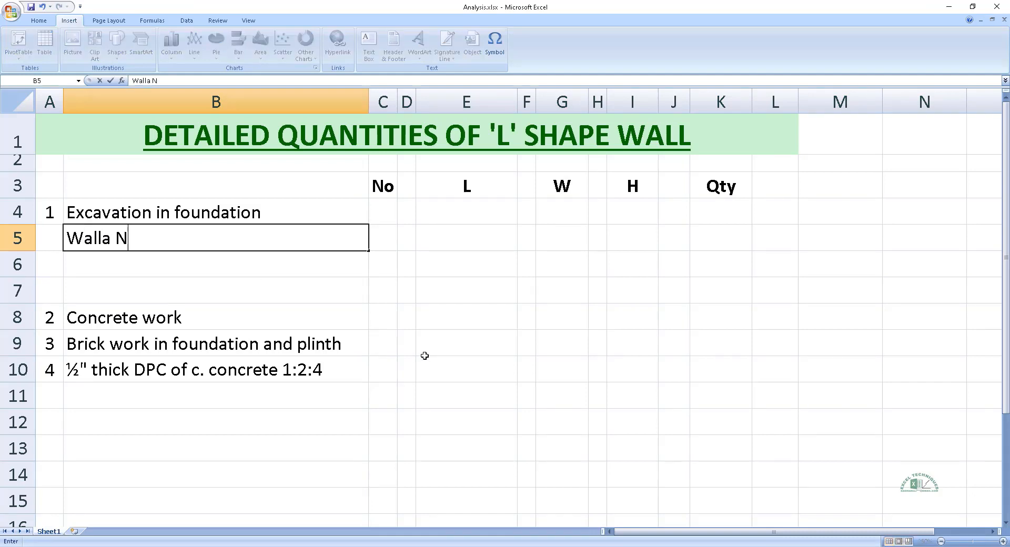
key("BackSpace")
key("BackSpace")
key("BackSpace")
type("No. 1")
key("Tab")
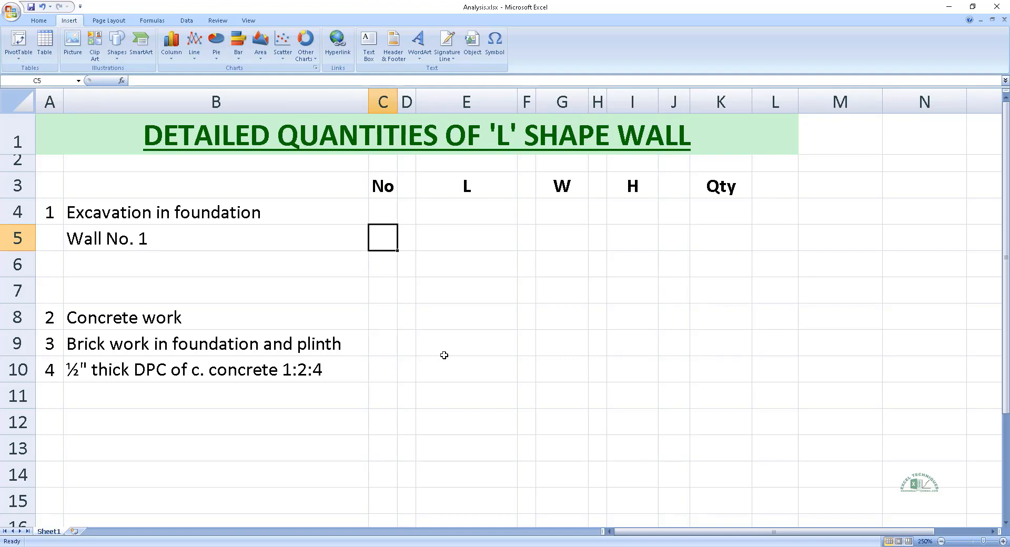
Step: Enter 1 as the number for Wall No. 1 in C5, followed by an x separator in D5
type("1")
key("Tab")
type("x")
key("Tab")
Step: Enter the Wall No. 1 excavation length in E5 as the formula =20+2.50-0.75
type("2")
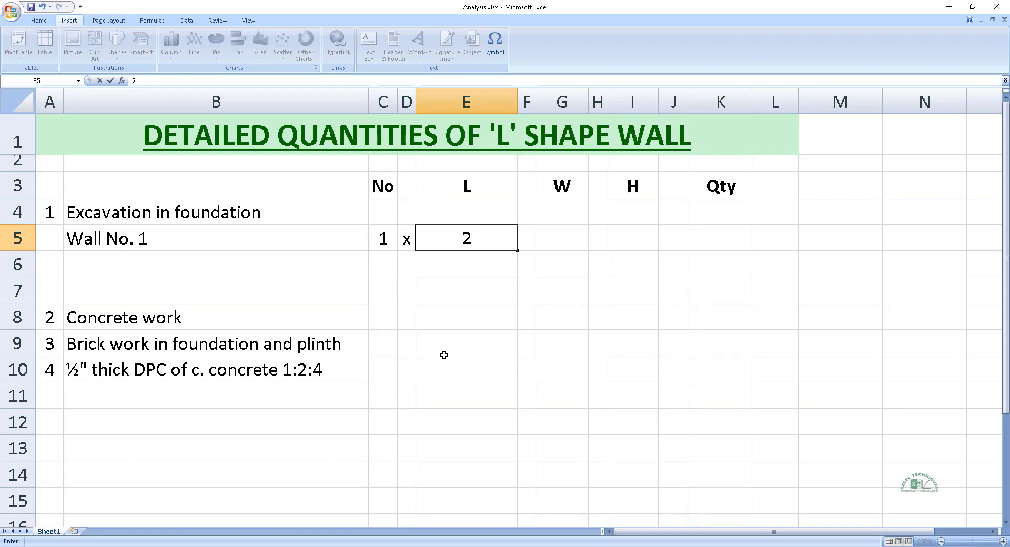
key("BackSpace")
type("=20+")
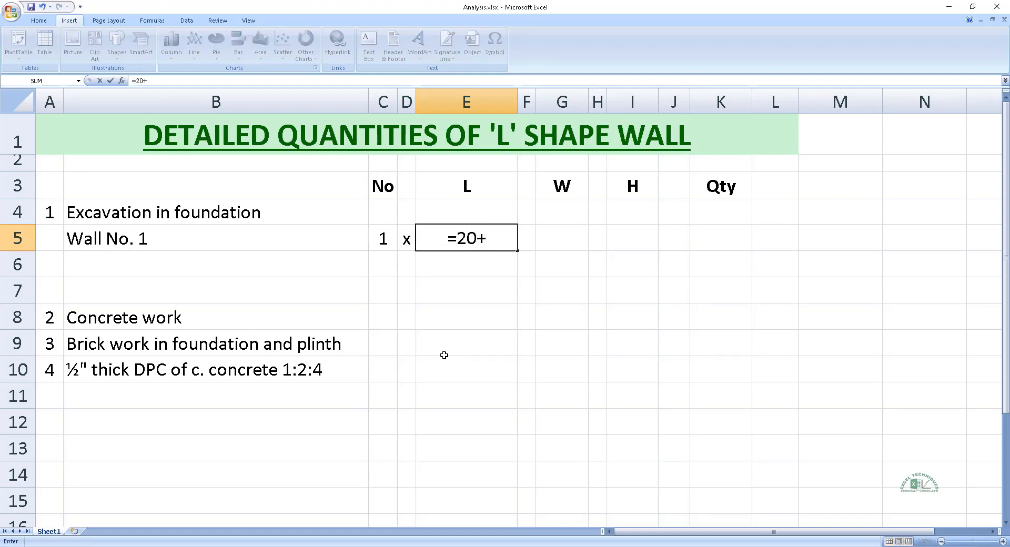
type("2.50")
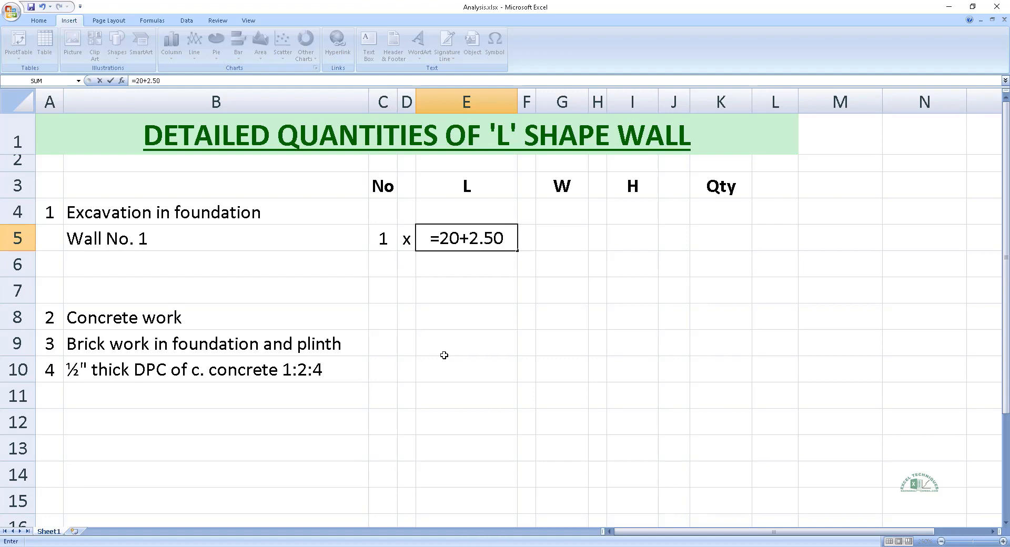
type("+")
key("BackSpace")
type("-")
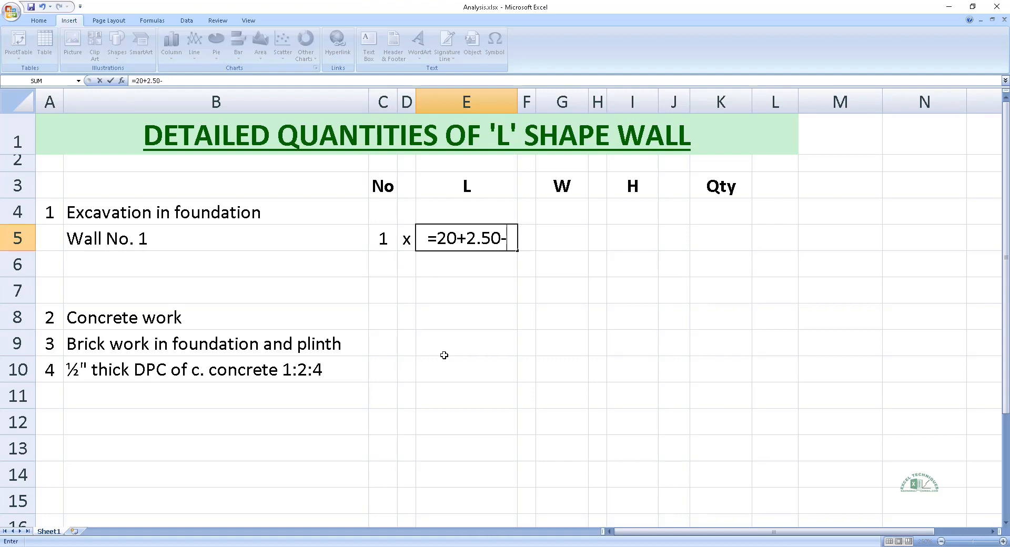
type("0.75")
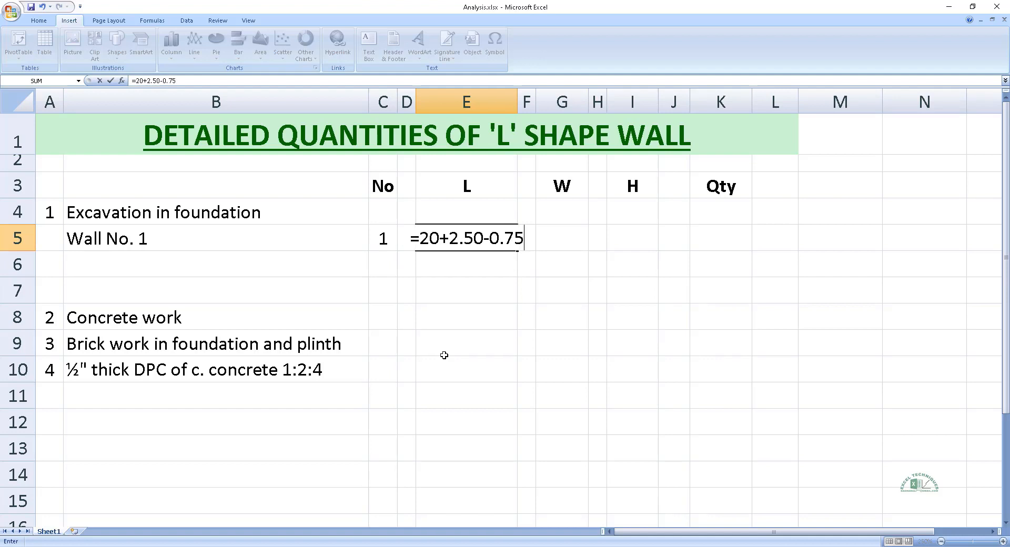
key("ctrl+Return")
key("Right")
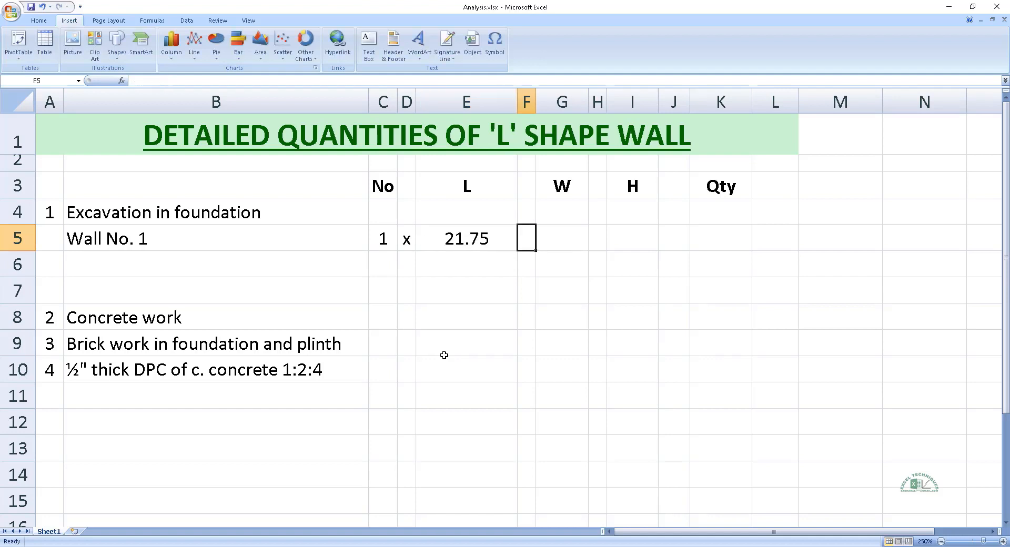
Step: Complete the Wall No. 1 dimensions with width 2.50 and height 2.00, separated by x and followed by an equals sign in J5
type("x")
key("Right")
type("2.50")
key("Right")
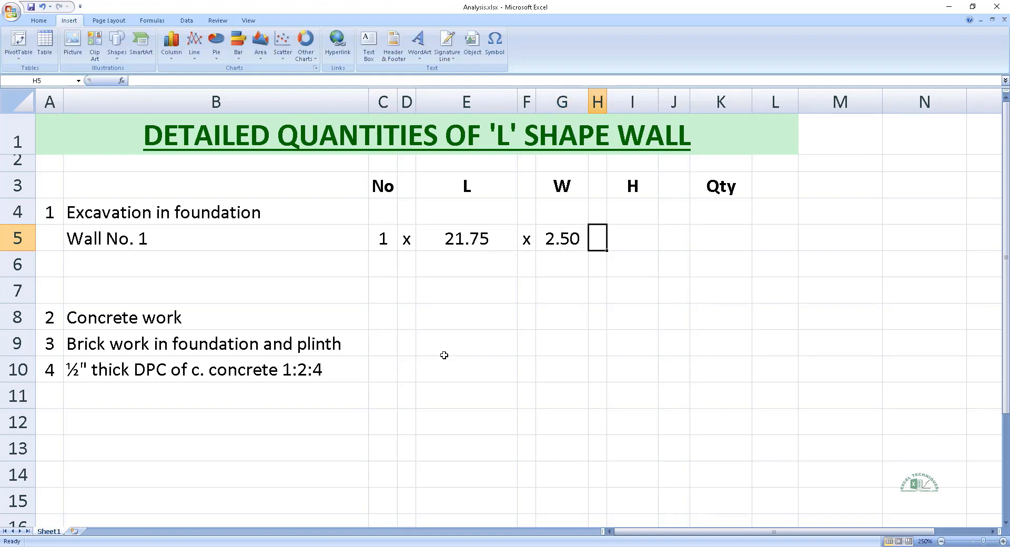
type("x")
key("Right")
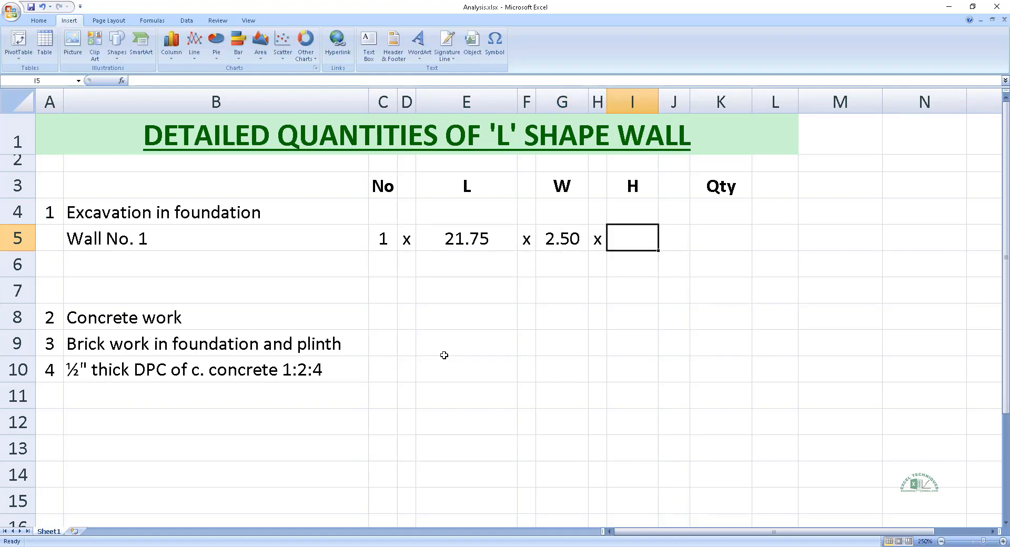
type("2.00")
key("Right")
type("=")
key("Right")
Step: Calculate the Wall No. 1 quantity in K5 with =C5*E5*G5*I5 and enter the unit Cft in L5
type("=")
left_click(374, 242)
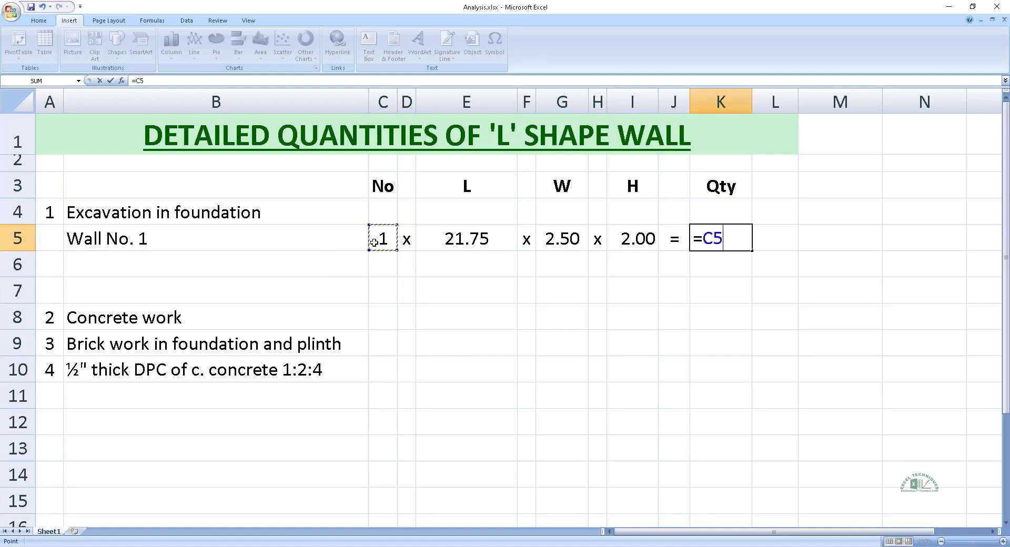
type("*")
left_click(468, 242)
type("*")
left_click(572, 240)
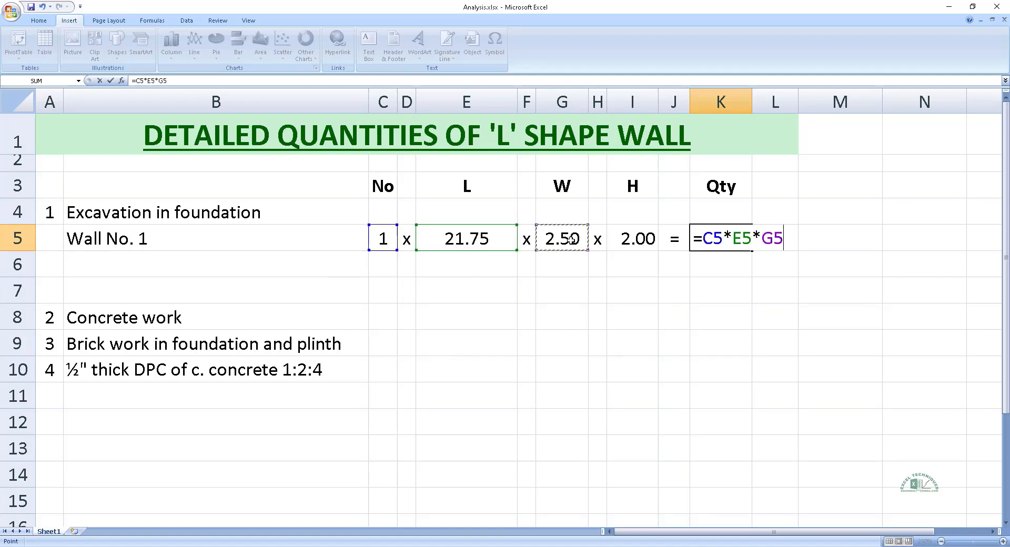
type("*")
left_click(640, 241)
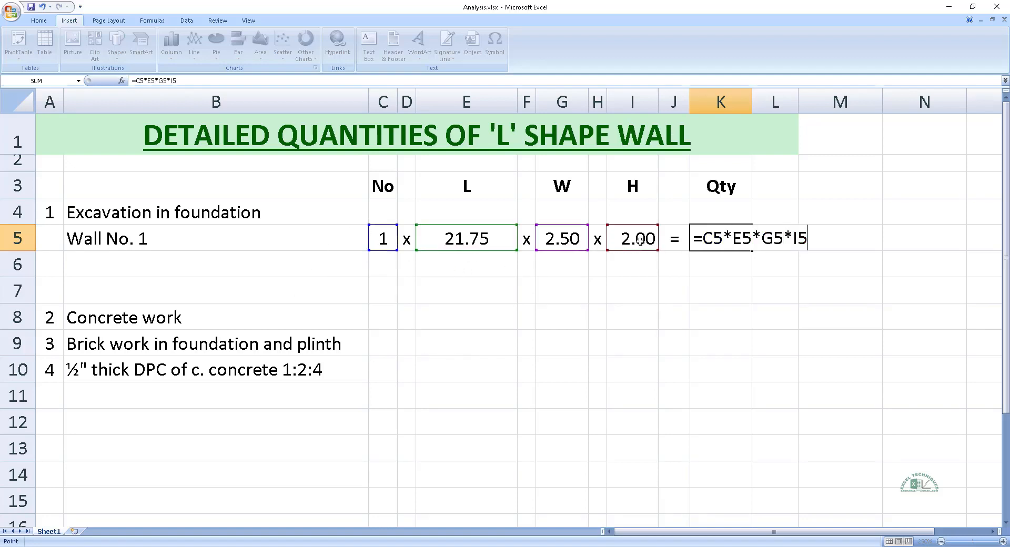
key("Return")
key("Right")
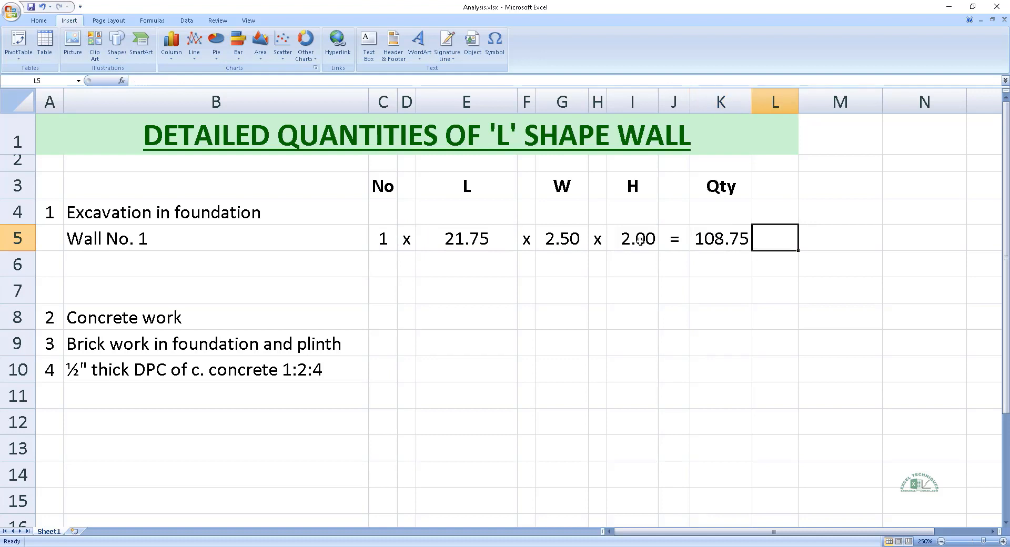
type("Cft")
key("ctrl+Return")
Step: Label B6 "Wall No. 2" and enter 1 as its number in C6, followed by an x separator in D6
left_click(229, 258)
type("Wall No. 2")
key("Tab")
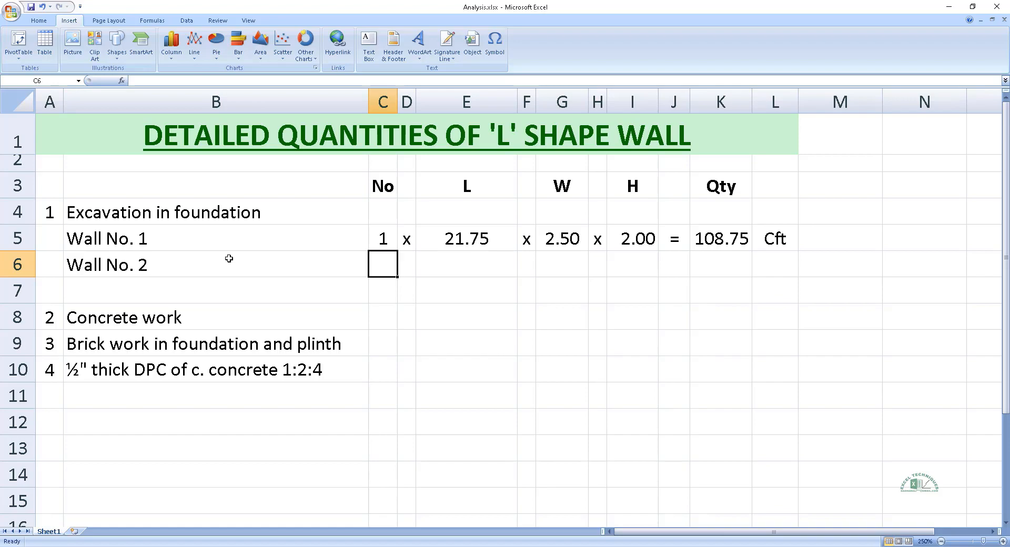
key("alt+Tab")
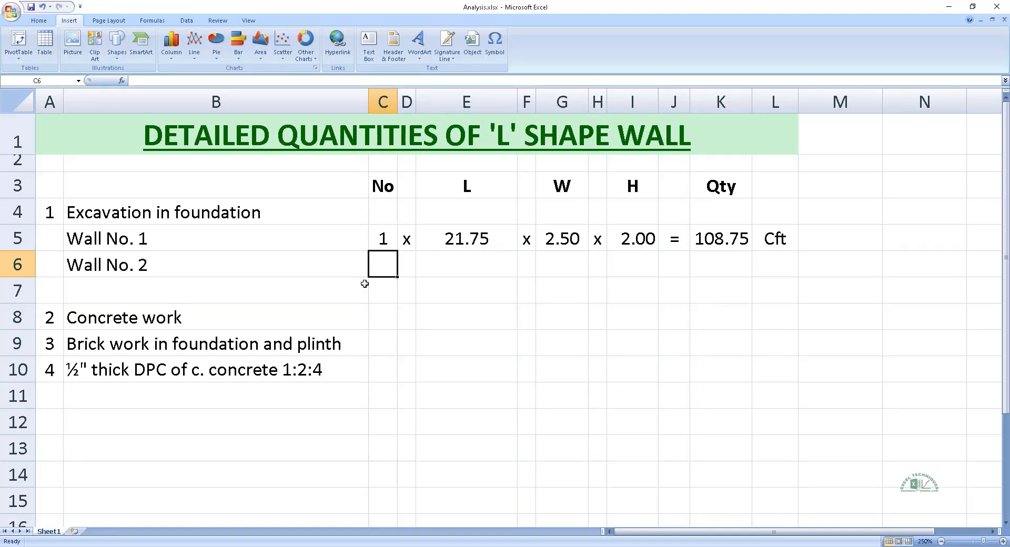
type("1")
key("Tab")
type("x")
key("Tab")
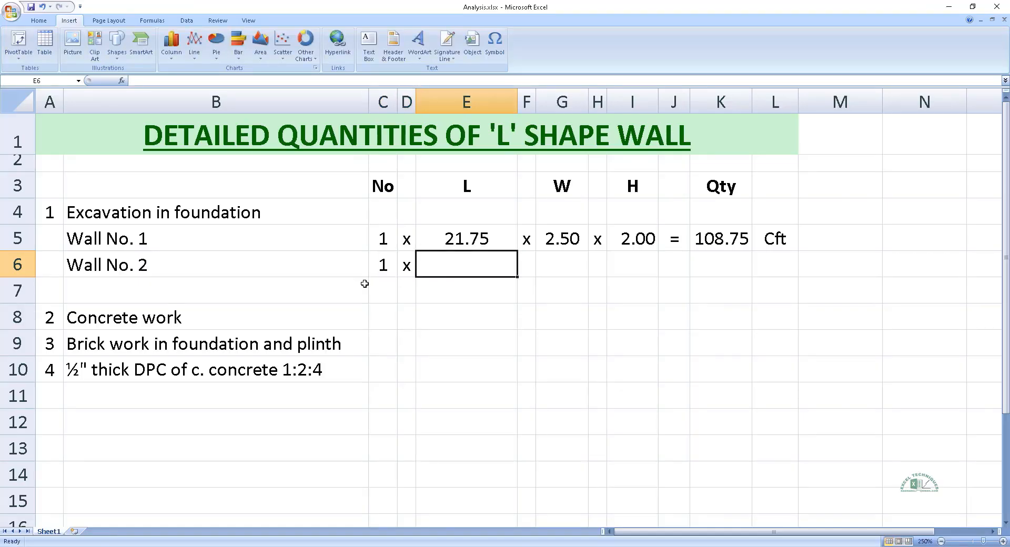
Step: Enter the Wall No. 2 excavation length in E6 as =15-0.75, followed by an x separator in F6
type("=14")
key("BackSpace")
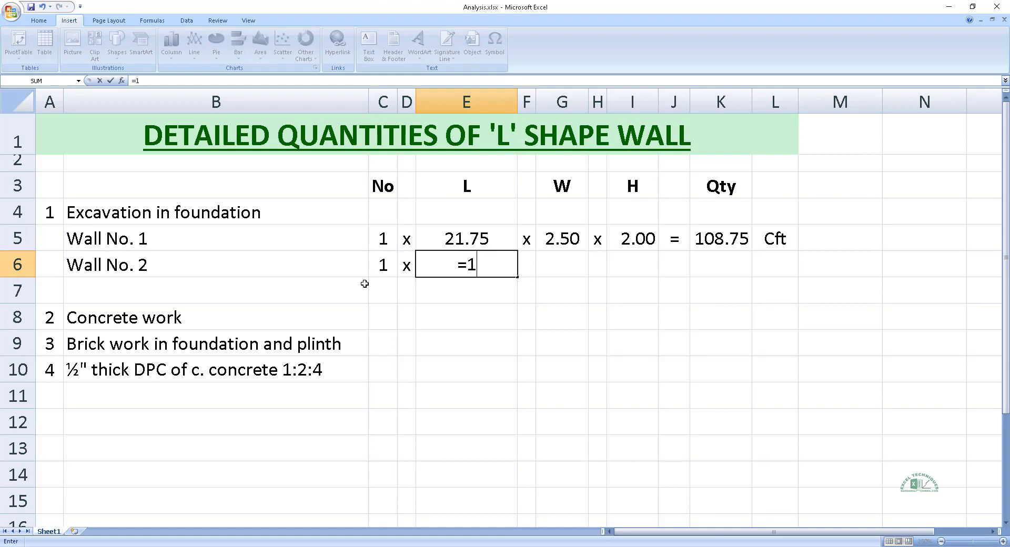
type("5-0.7")
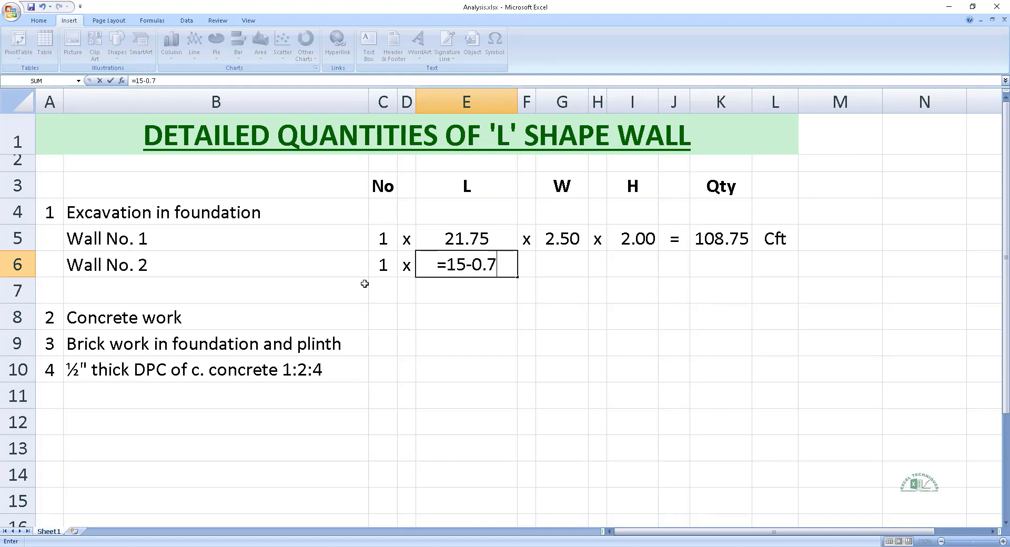
type("5")
key("ctrl+Return")
key("Tab")
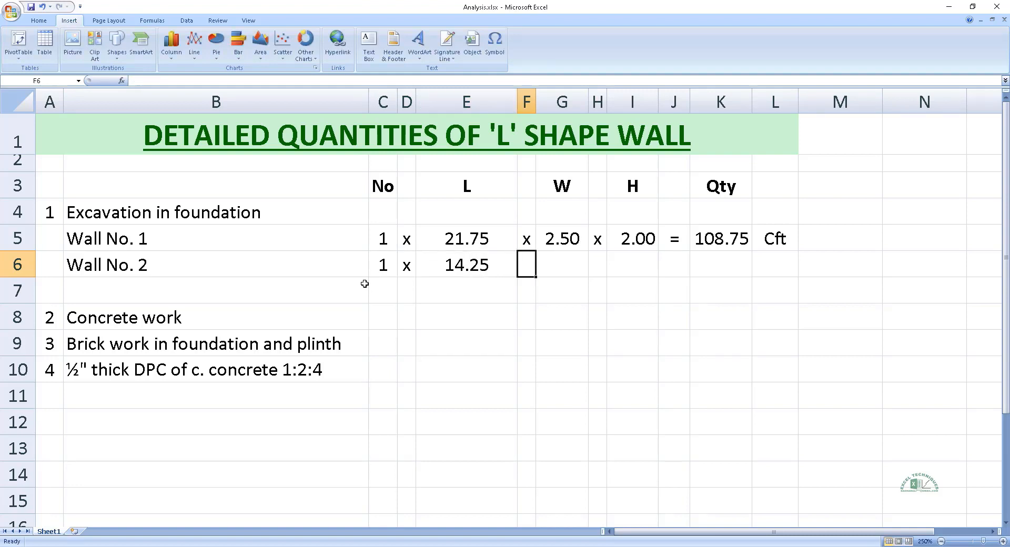
type("x")
key("Tab")
Step: Copy the width, height and quantity formula cells G5:K5 of Wall No. 1 into the Wall No. 2 row starting at G6
key("Up")
key("shift+Right")
key("shift+Right")
key("shift+Right")
key("shift+Right")
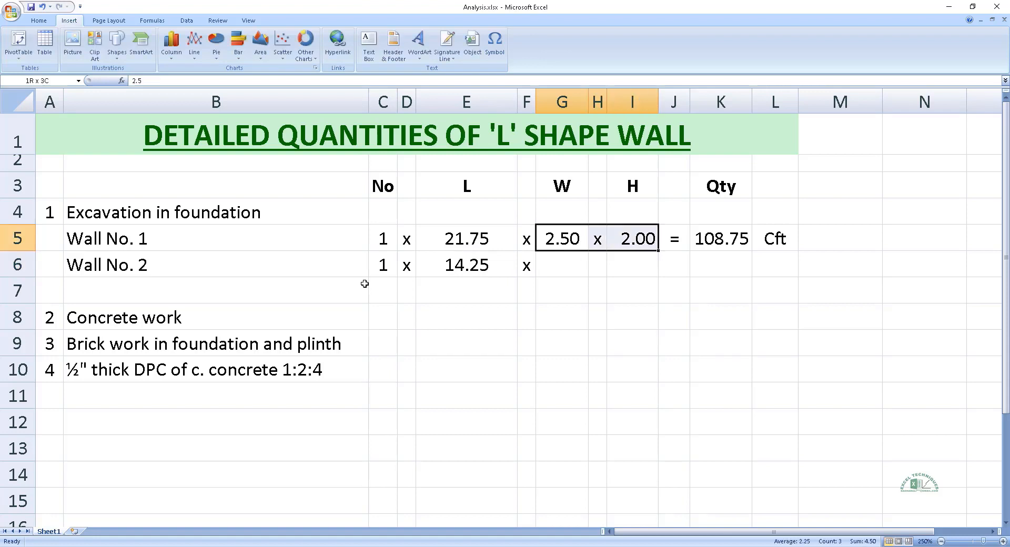
key("ctrl+c")
key("Down")
key("ctrl+v")
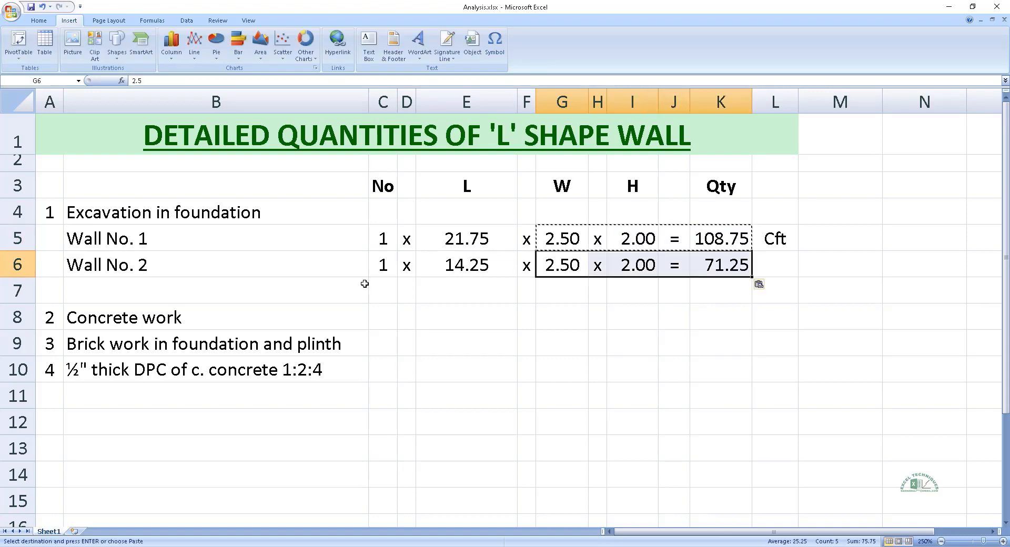
Step: Enter a ditto mark (") as the unit of the Wall No. 2 excavation quantity in L6
key("Right")
key("Right")
key("Right")
key("Right")
key("Right")
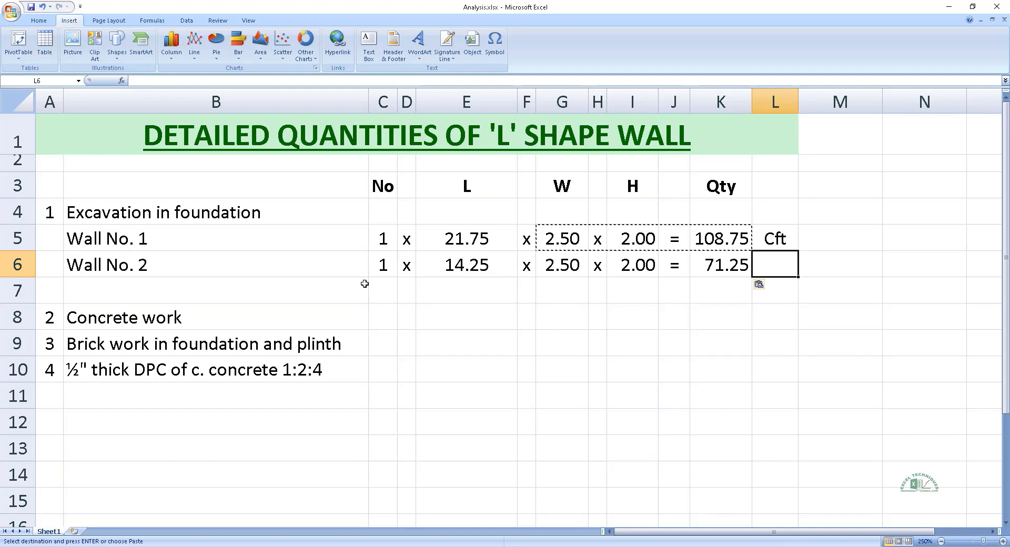
type("\"")
key("Return")
Step: Build the excavation total row with "Total:" in I7, an equals sign in J7, the AutoSum of the quantities in K7 and Cft in L7
key("Left")
key("Left")
key("Left")
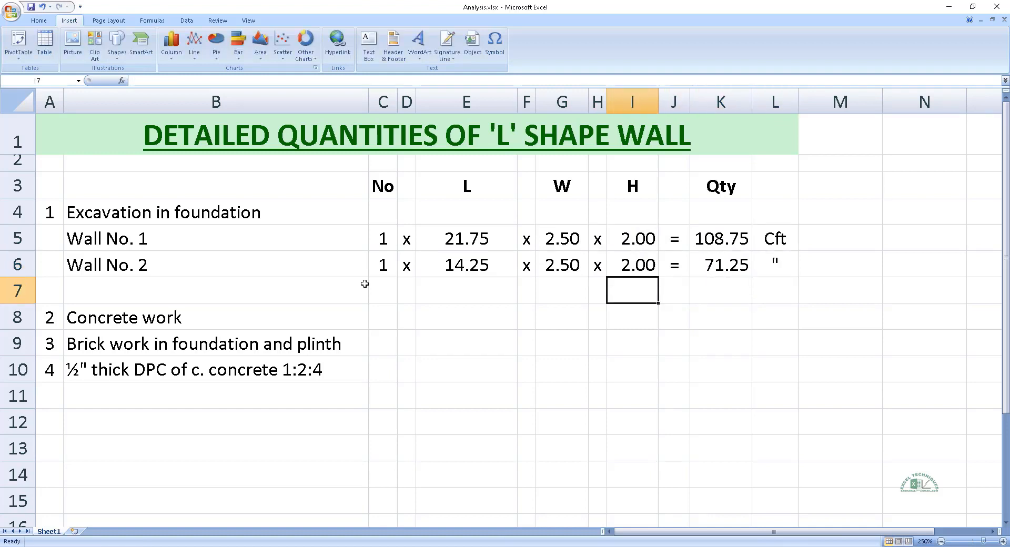
type("Total:")
key("Right")
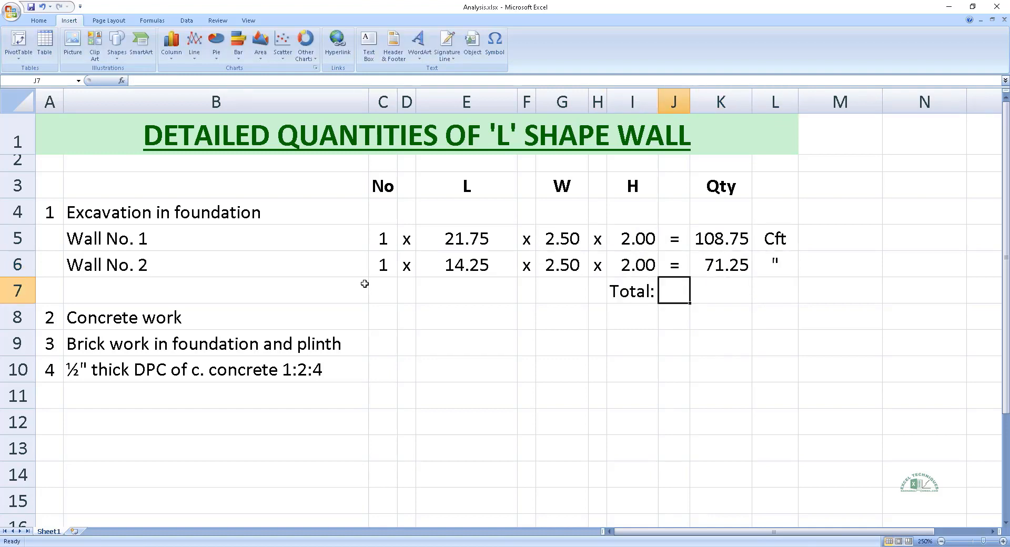
type("=")
key("Right")
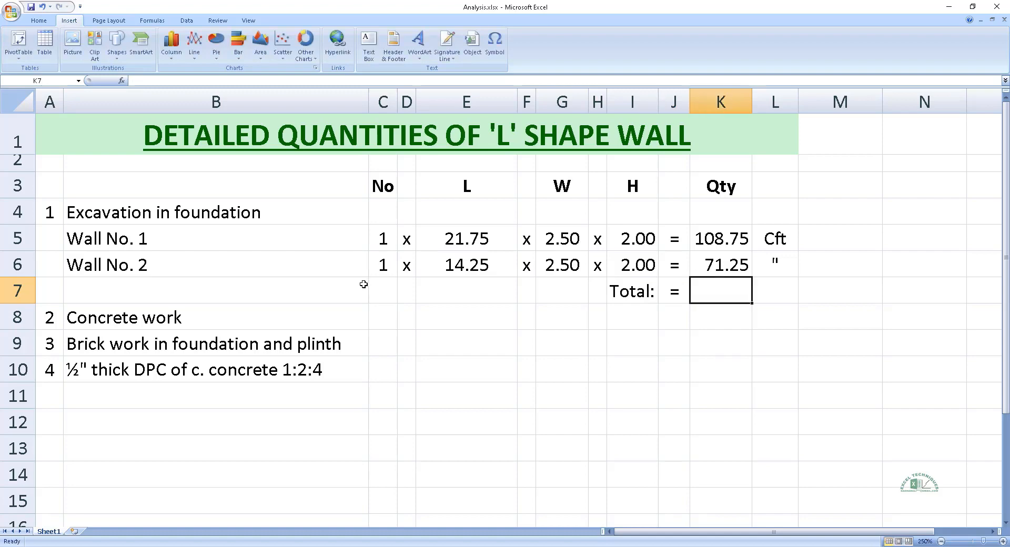
key("Right")
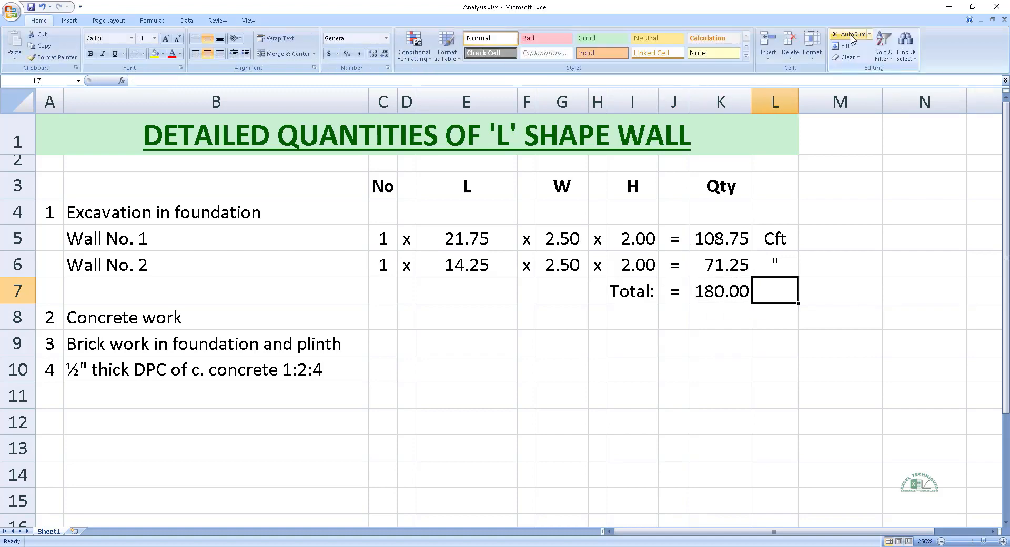
type("Cft")
key("Return")
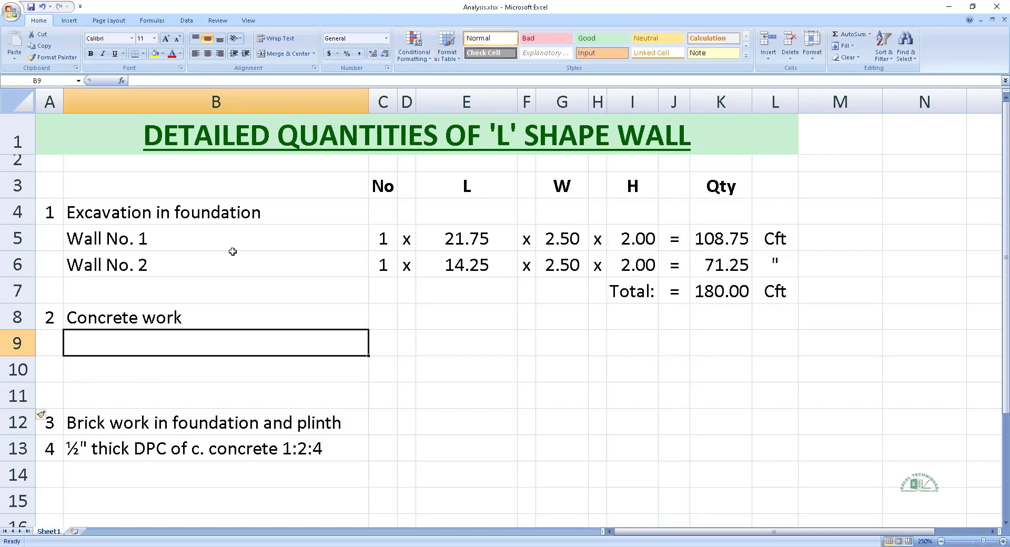
Step: Copy the labels Wall No. 1 and Wall No. 2 from B5:B6 to B9:B10 under Concrete work
left_click_drag(221, 245, 221, 259)
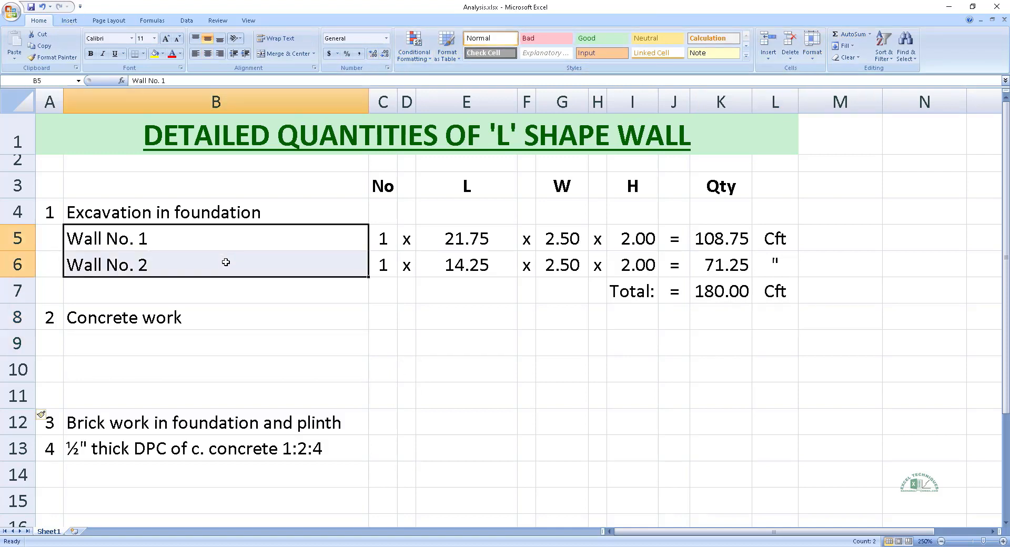
key("ctrl+c")
left_click(198, 342)
key("ctrl+v")
key("Escape")
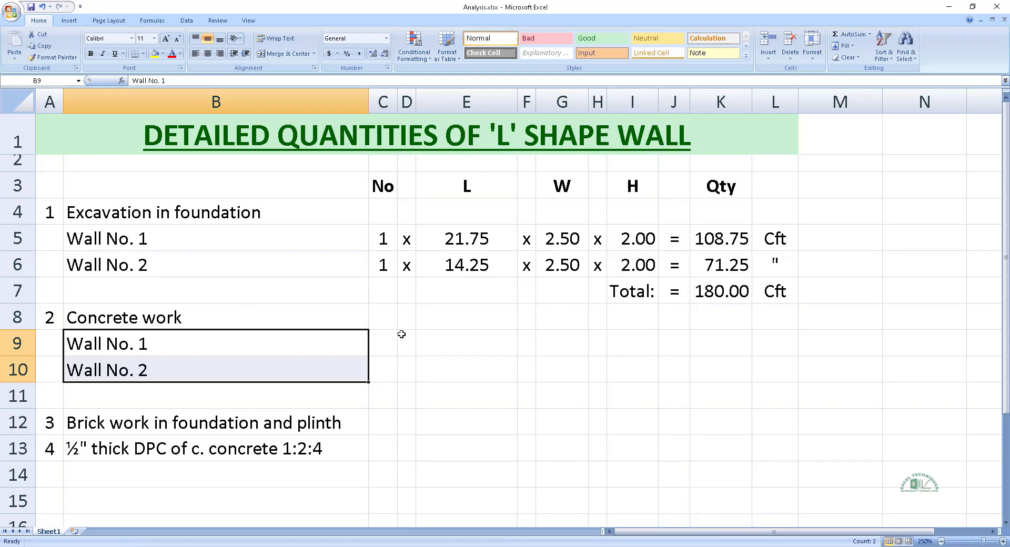
Step: Link the concrete work number in C9 to C5 and the length in E9 to E5 for Wall No. 1
left_click(393, 350)
type("=")
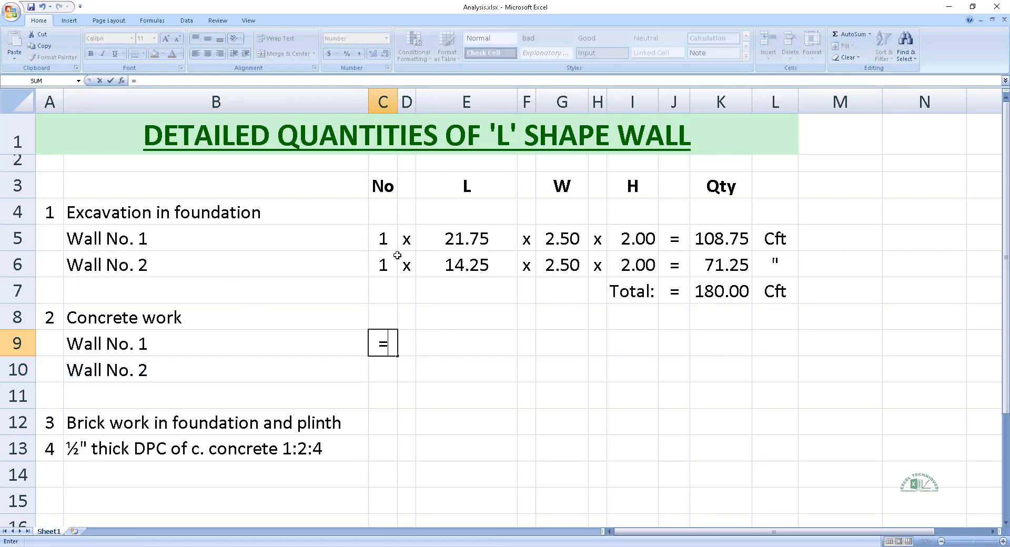
left_click(385, 237)
key("Return")
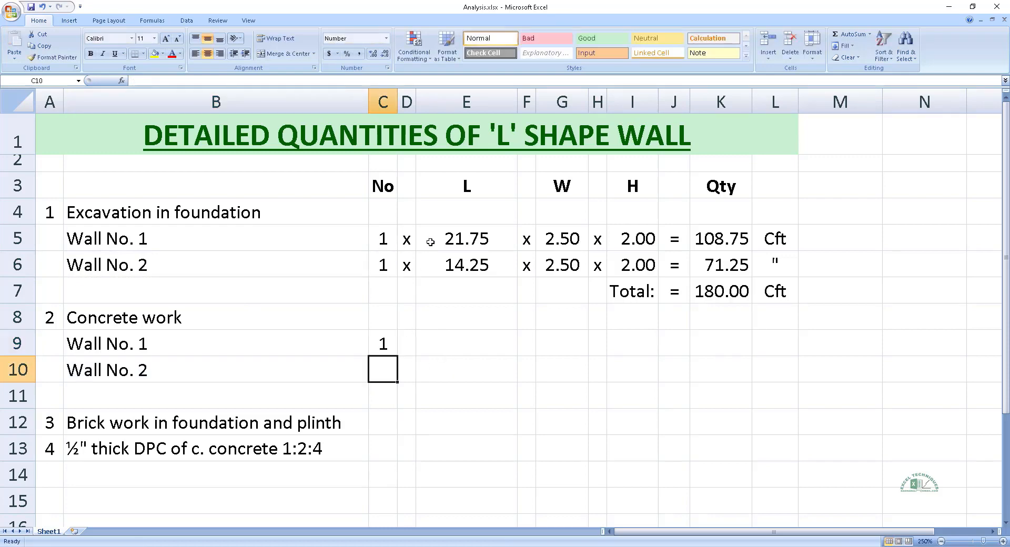
left_click(453, 345)
type("=")
left_click(466, 238)
key("Return")
Step: Copy the length link formula from E9 to the width cell G9
left_click(480, 345)
key("ctrl+c")
key("Right")
key("Right")
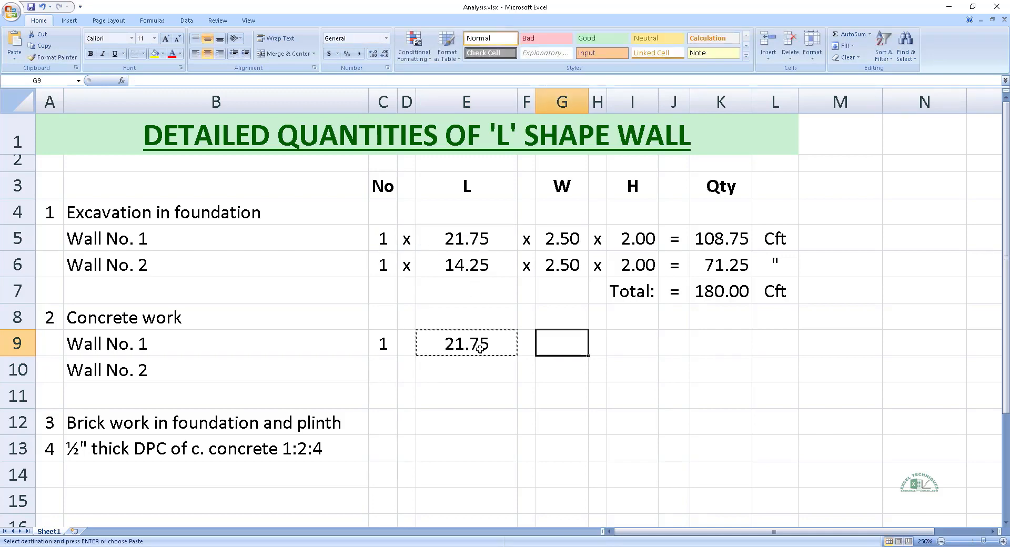
key("ctrl+v")
Step: Copy the linked Wall No. 1 cells C9:G9 into the Wall No. 2 row starting at C10
key("Left")
key("Left")
key("Left")
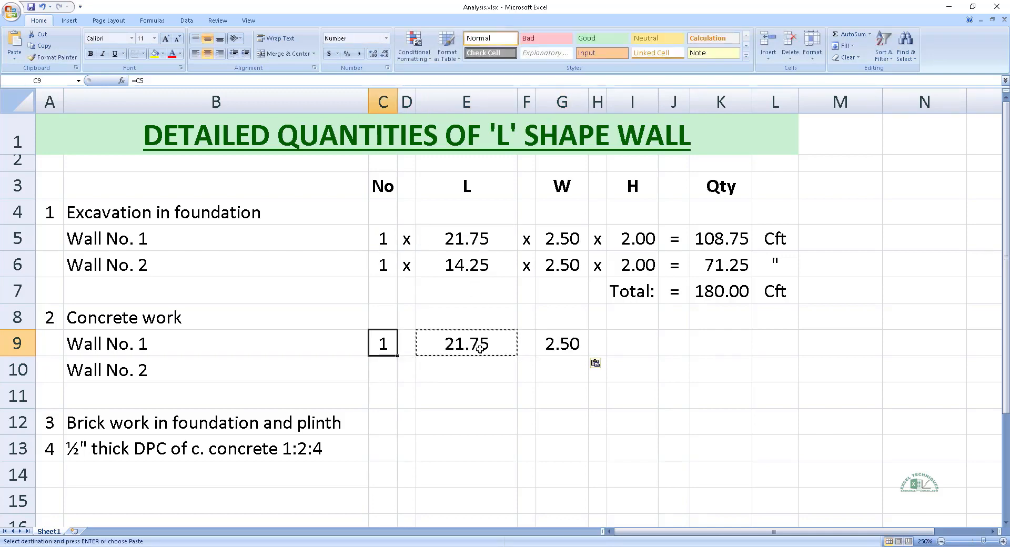
key("shift+Right")
key("shift+Right")
key("shift+Right")
key("shift+Right")
key("ctrl+c")
key("Down")
key("ctrl+v")
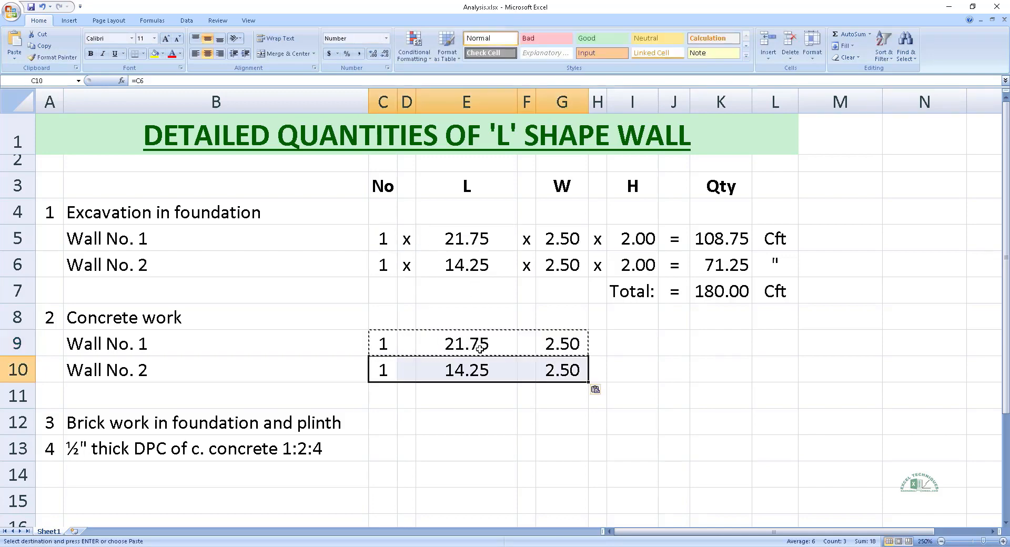
Step: Enter x separators in columns D, F and H of both concrete work rows 9 and 10
key("Up")
key("Right")
type("x")
key("Return")
type("x")
key("Right")
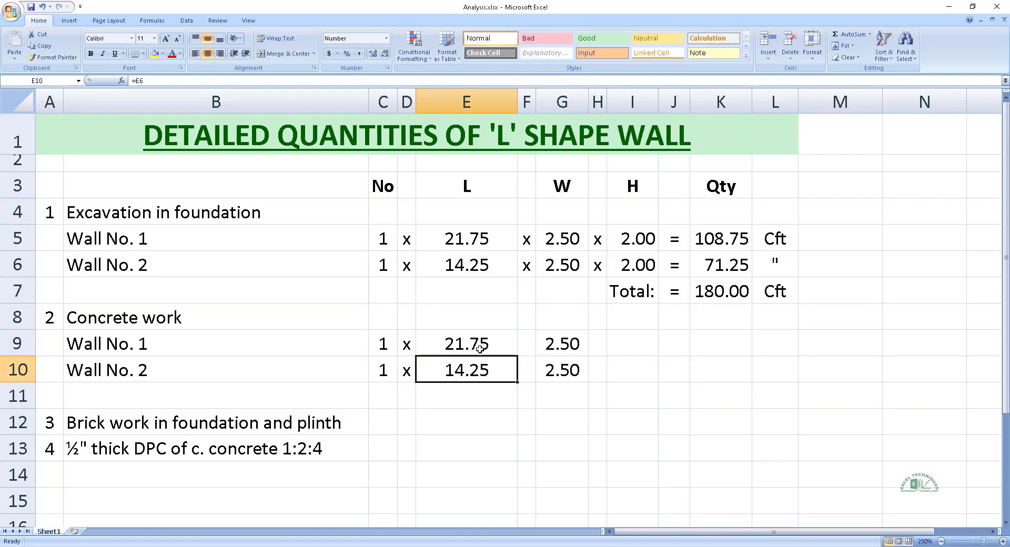
key("Right")
key("Up")
type("x")
key("Return")
type("x")
key("Right")
key("Right")
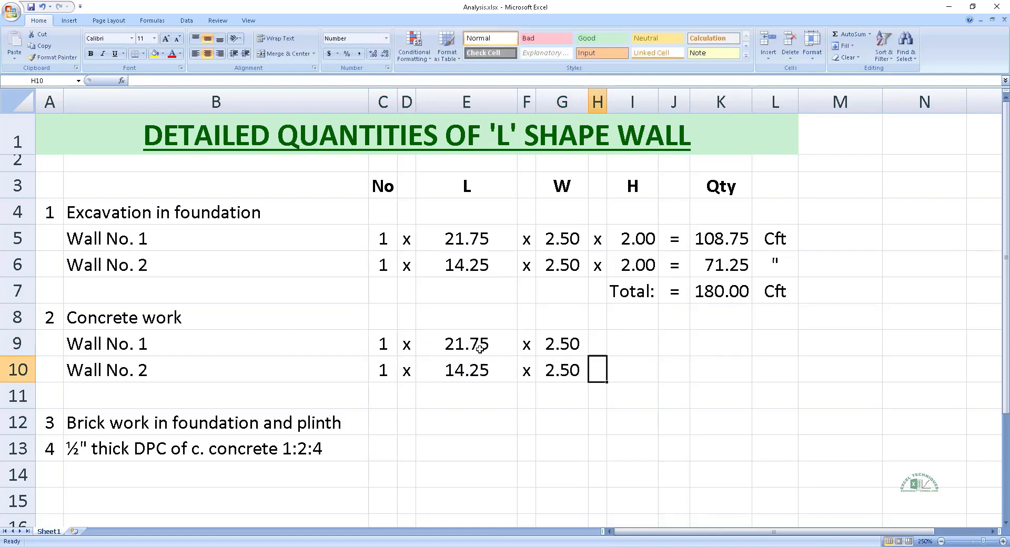
key("Up")
type("x")
key("Return")
type("x")
Step: Set the concrete height to 0.75 in I9 and link the Wall No. 2 height in I10 with =I9
key("Right")
key("Up")
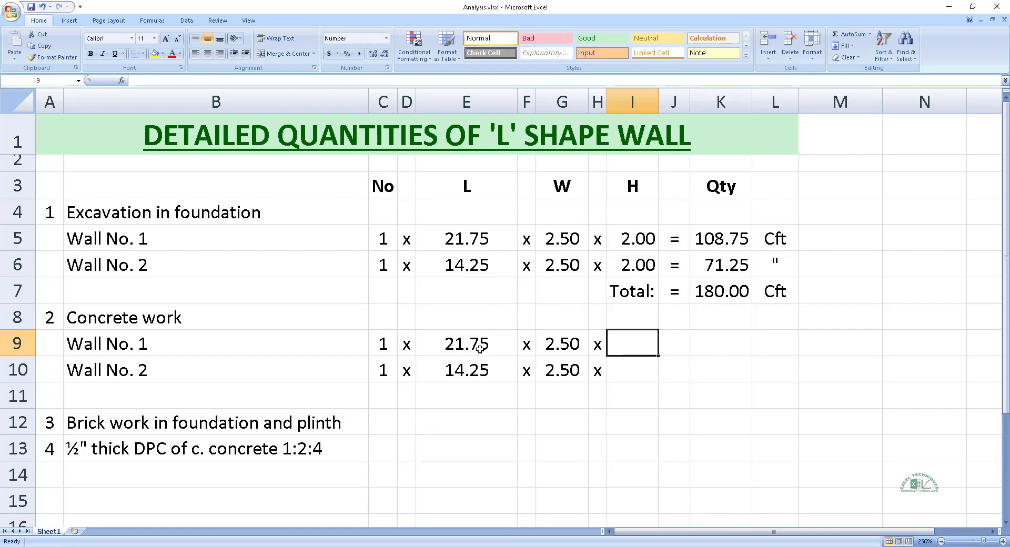
type("0.75")
key("Return")
type("=I9")
key("Return")
Step: Copy the excavation equals signs, quantity and total formulas, and units from J5:L7 to the concrete work rows starting at J9
key("Up")
key("Right")
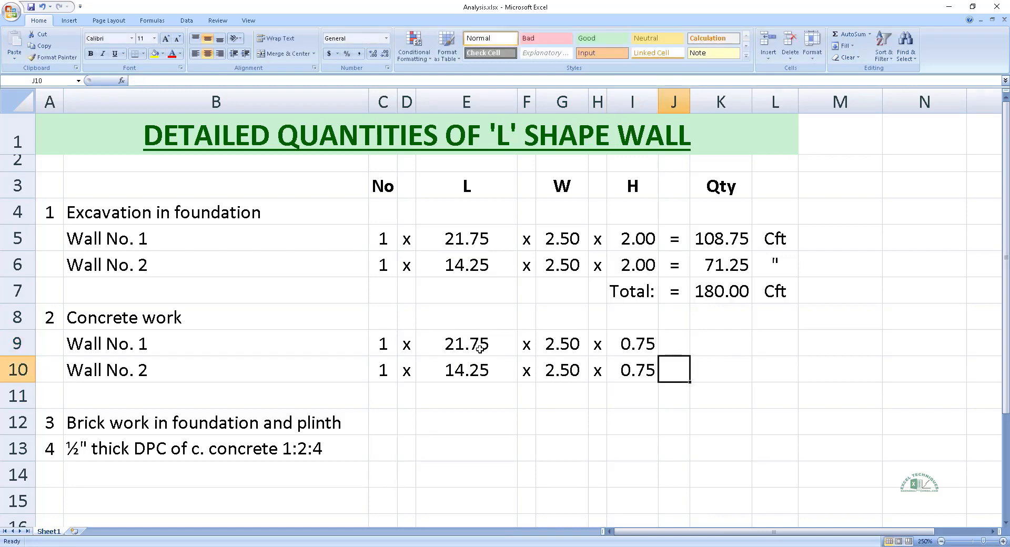
key("Up")
key("Up")
key("Up")
key("Up")
key("Up")
key("shift+Right")
key("shift+Right")
key("shift+Down")
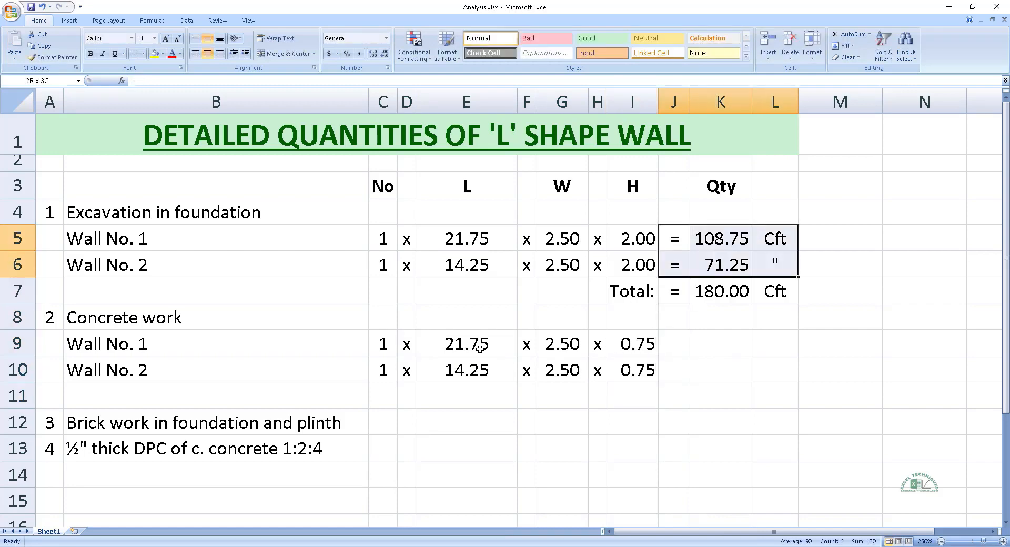
key("shift+Down")
key("ctrl+c")
key("Down")
key("Down")
key("Down")
key("Down")
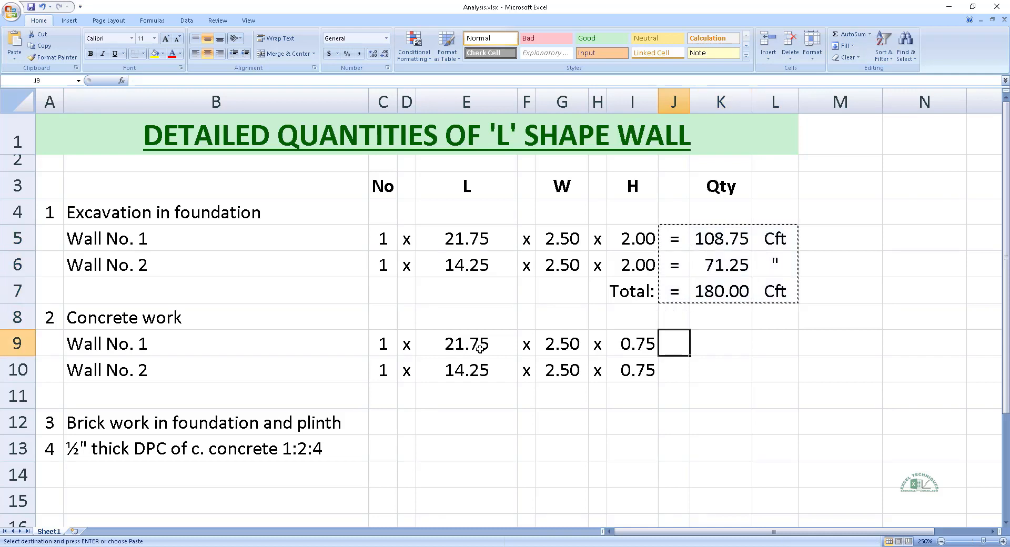
key("ctrl+v")
key("Down")
key("Right")
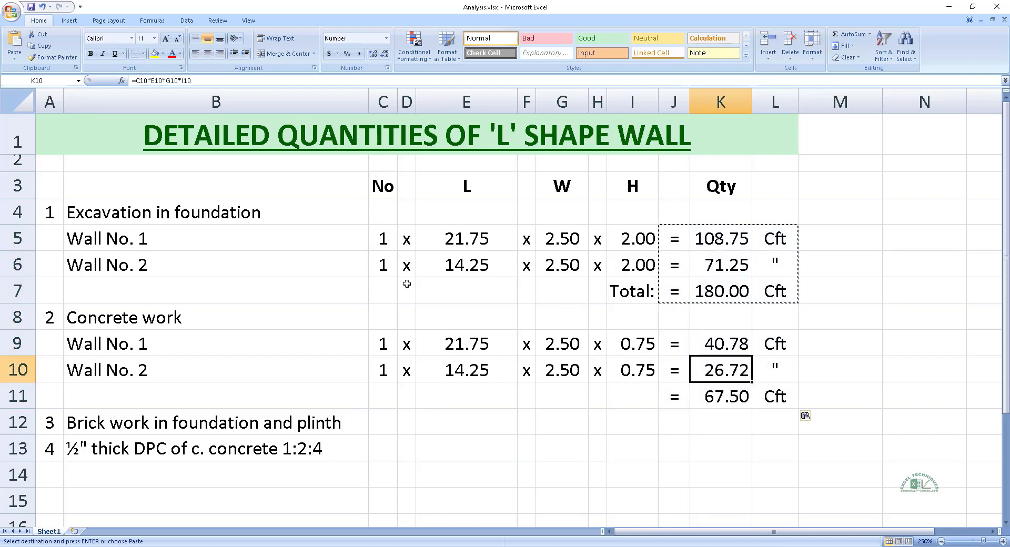
key("Escape")
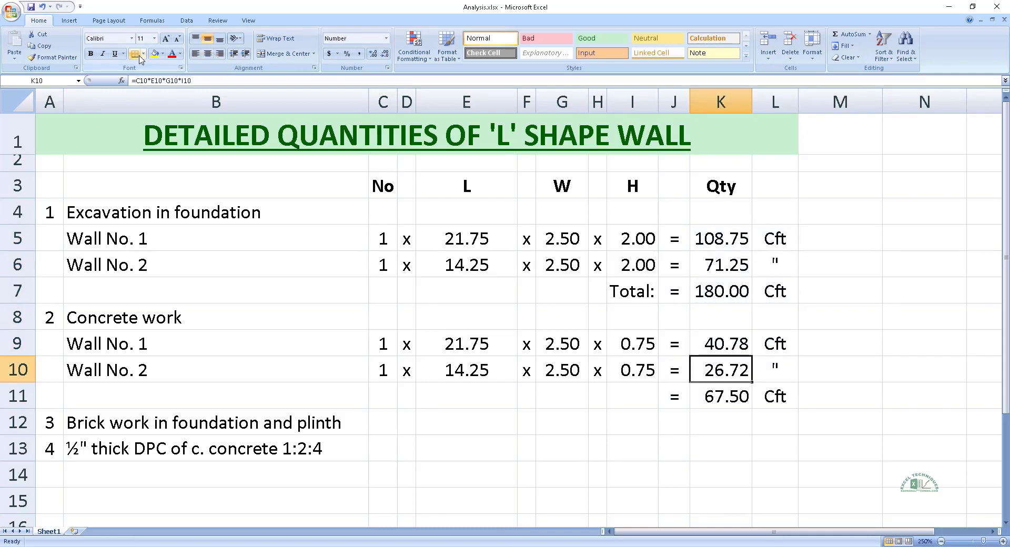
Step: Add a bottom border to the quantities in K6 and K10, and copy the "Total:" label from I7 to I11
left_click(715, 268)
left_click(135, 54)
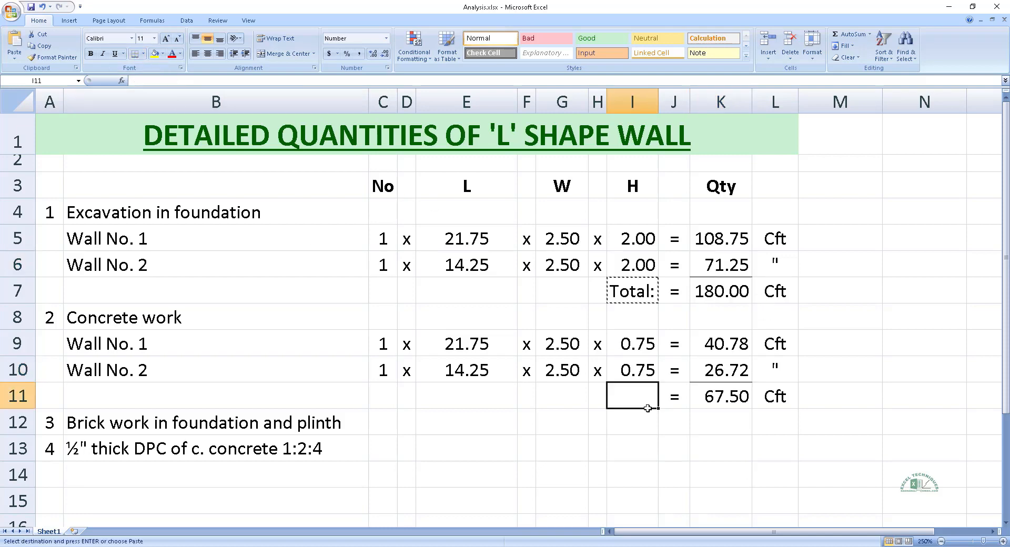
key("ctrl+v")
key("Escape")
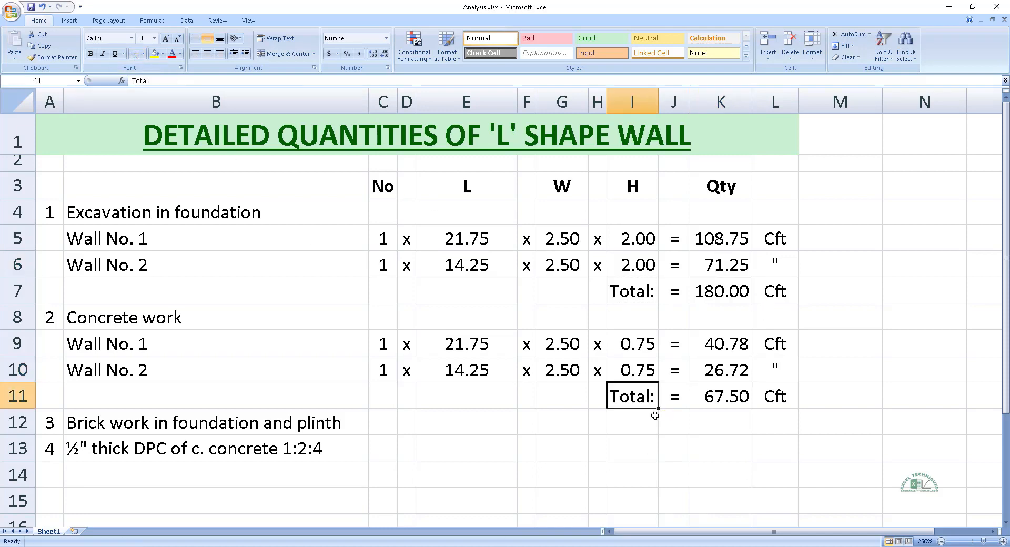
Step: Insert eight blank rows, 13 to 20, below the brick work heading
scroll(569, 374, "down", 3)
left_click_drag(18, 206, 21, 390)
right_click(156, 315)
left_click(181, 363)
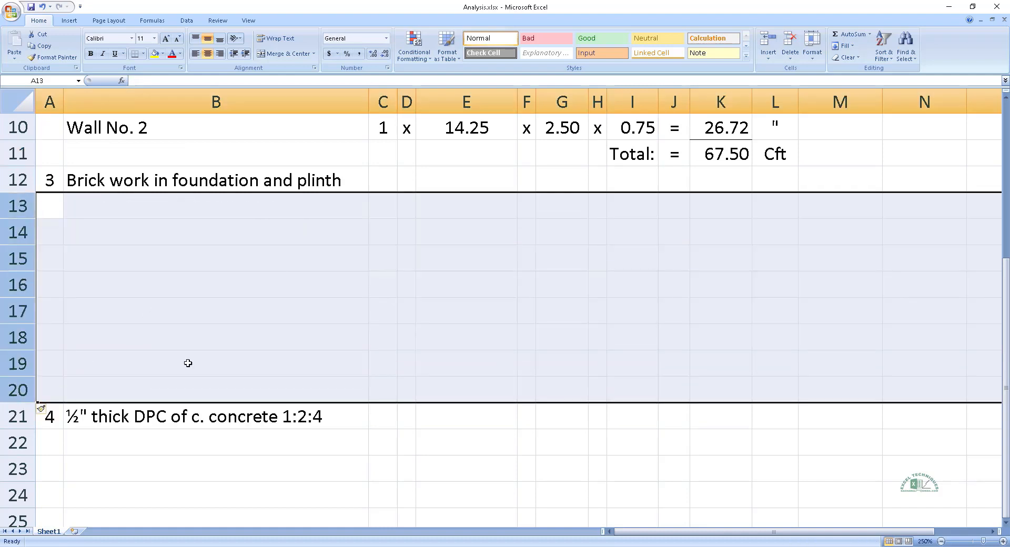
Step: Label B13 "Wall No. 1 1st step" and enter 1 as its number in C13, followed by an x separator in D13
left_click(152, 219)
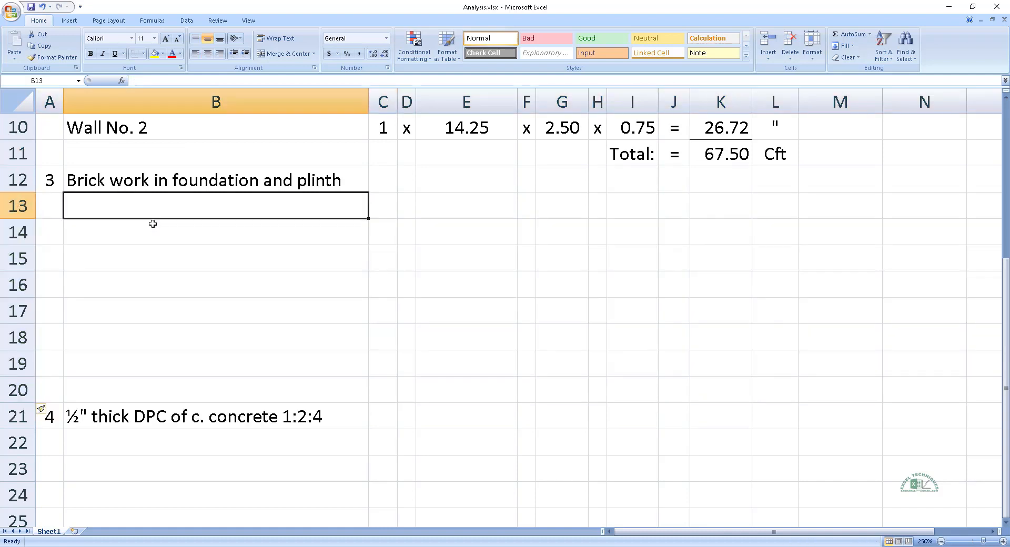
type("Wall No. ")
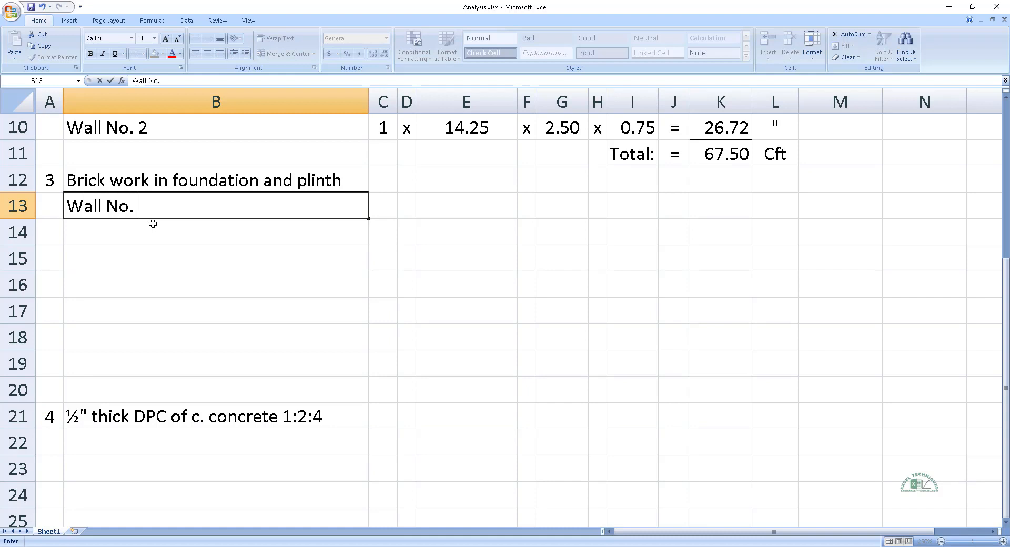
type("1 1st step")
key("Tab")
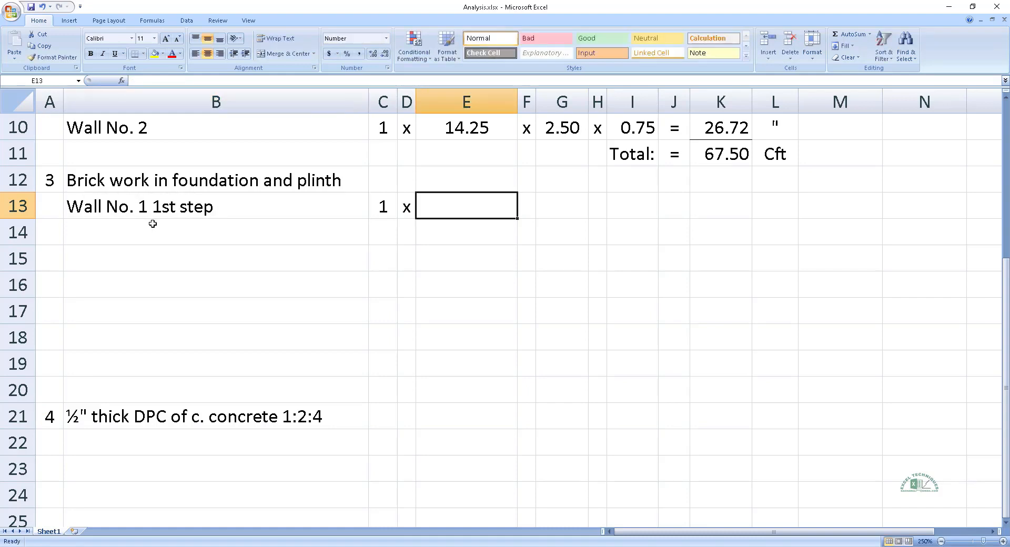
Step: Enter the first-step brick work length in E13 as =20+1.5-0.75, followed by an x separator in F13
type("=")
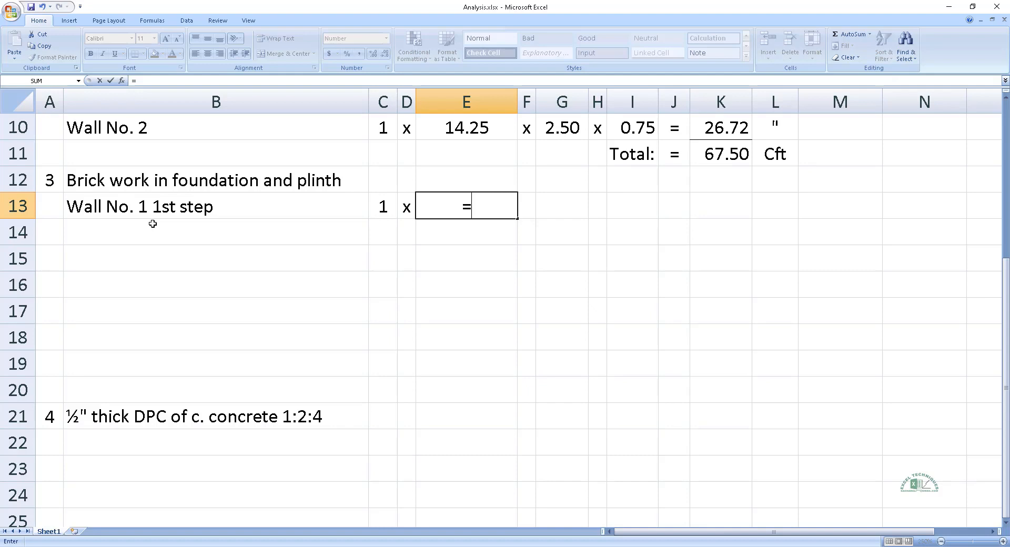
type("20+1.5")
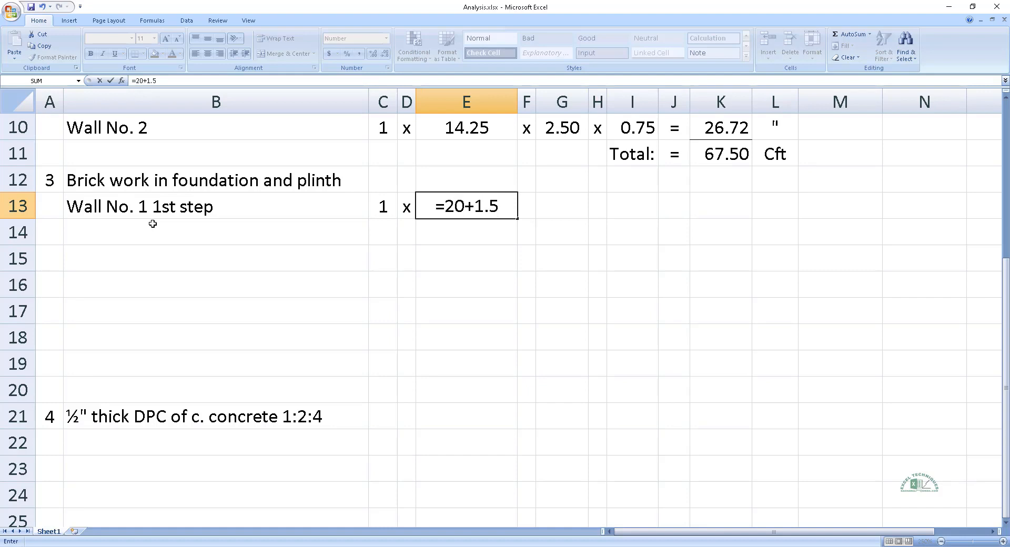
type("-0.75")
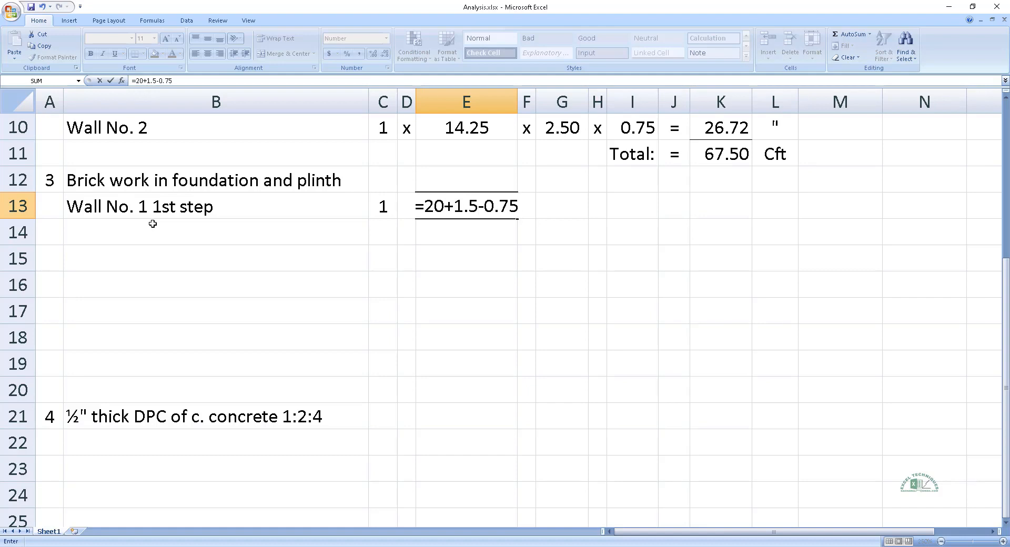
key("ctrl+Return")
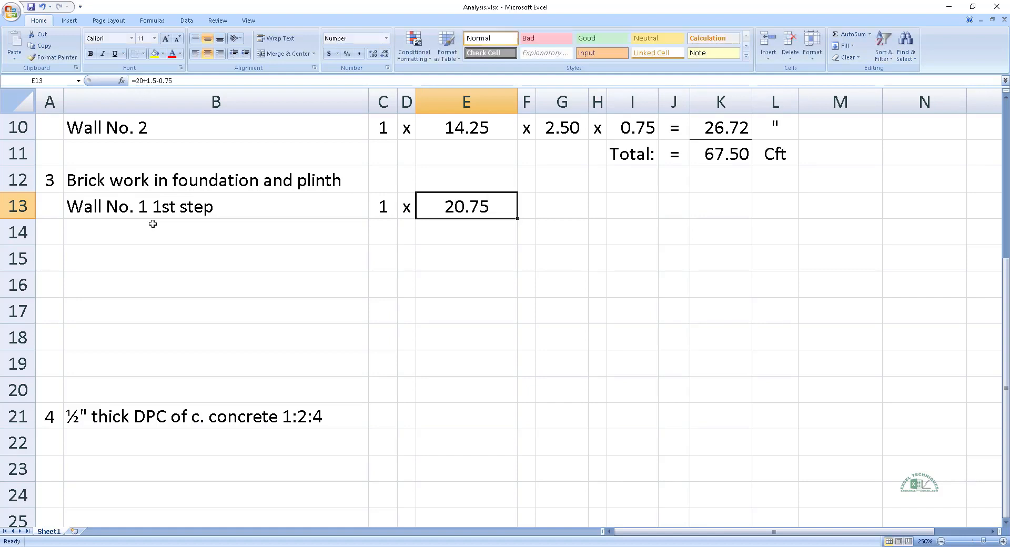
key("Right")
type("x")
Step: Set the first-step width to 1.5 in G13 and height to 0.5 in I13, with an x separator in H13
key("Right")
type("1")
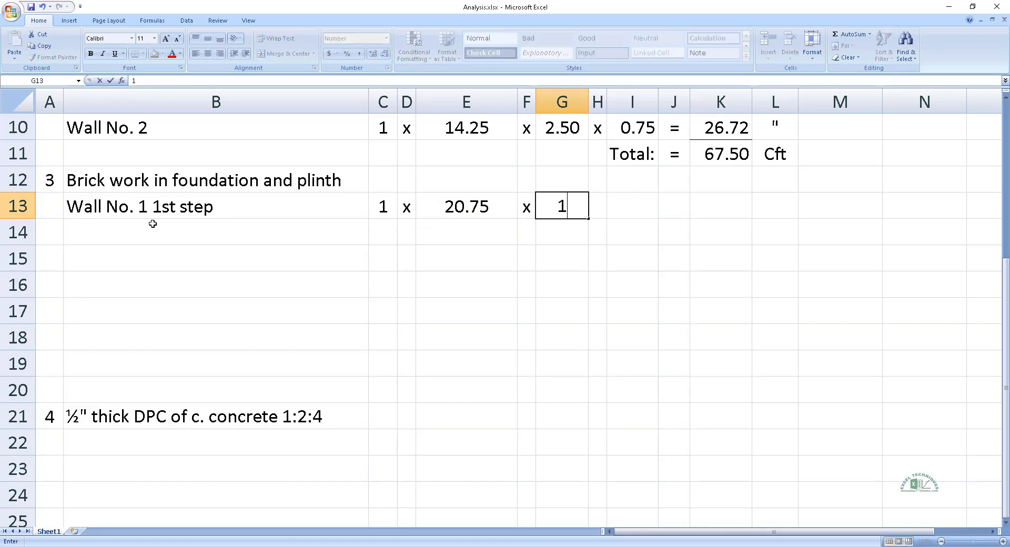
type(".5")
key("Right")
type("x")
key("Right")
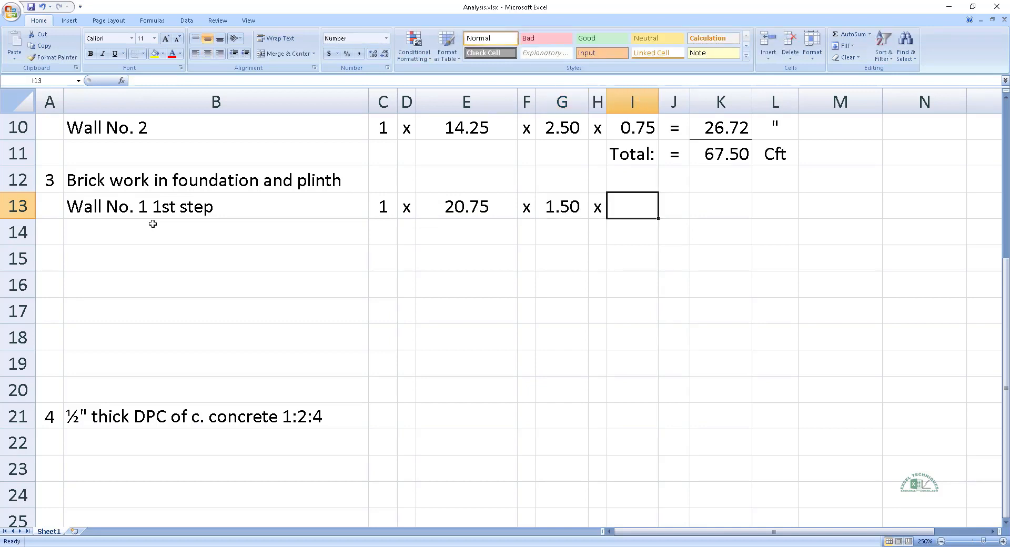
type("0.5")
Step: Copy the equals sign, quantity formula and Cft unit from J9:L9 to the first-step brick work row at J13
key("Up")
key("Up")
key("Up")
key("Up")
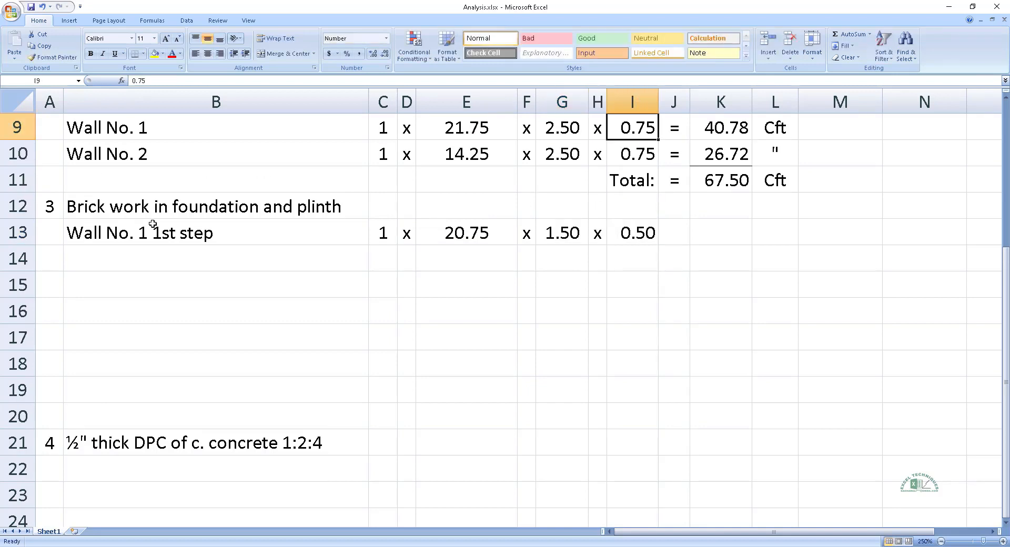
key("Right")
key("shift+Right")
key("shift+Right")
key("ctrl+c")
key("Down")
key("Down")
key("Down")
key("Down")
key("ctrl+v")
key("Down")
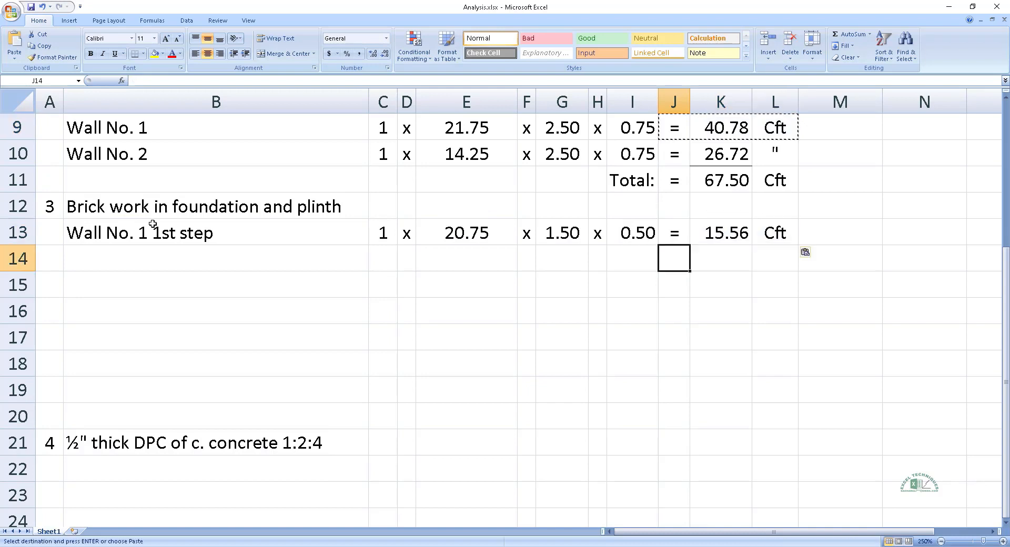
Step: Label B14 with a -"- ditto mark followed by "2ns step" for Wall No. 1
key("Escape")
key("Left")
key("Left")
key("Left")
key("Left")
key("Left")
key("Left")
key("Left")
key("Left")
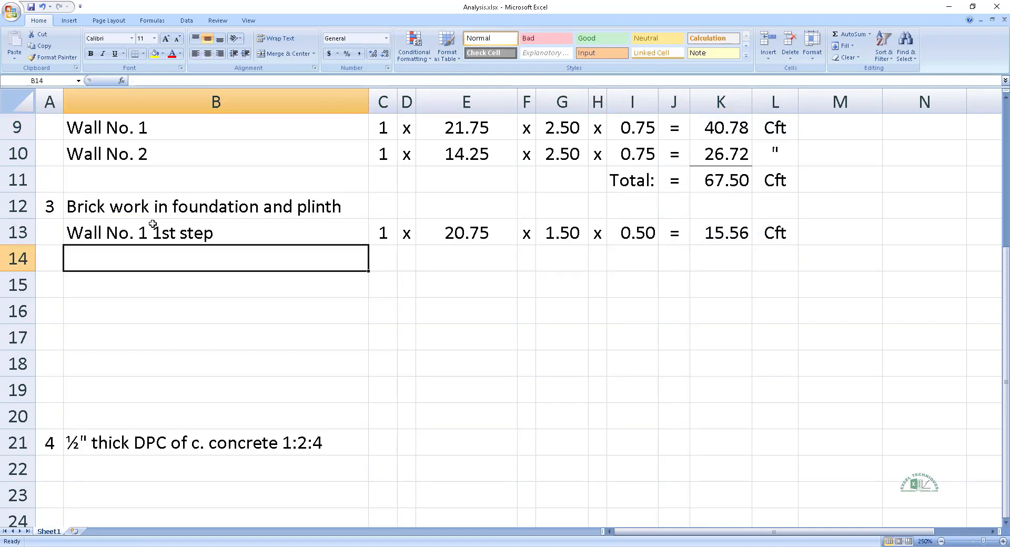
type("'-\"-              2ns step")
key("Tab")
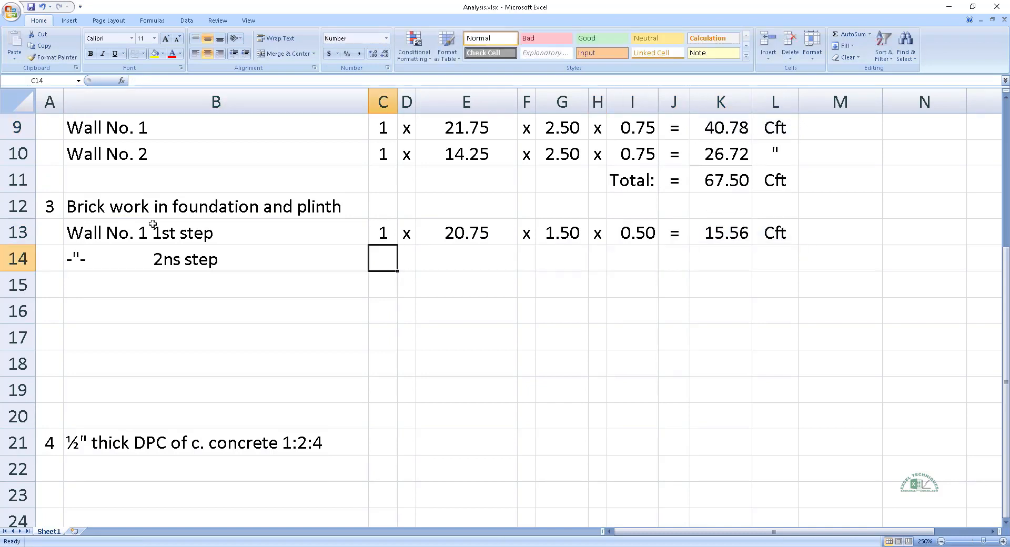
Step: Link the second-step number in C14 to C13 and add an x separator in D14
type("=")
key("Up")
key("Tab")
type("x")
key("Tab")
Step: Enter the second-step length in E14 as =E13-0.375, shown with three decimals, followed by an x separator in F14
type("=")
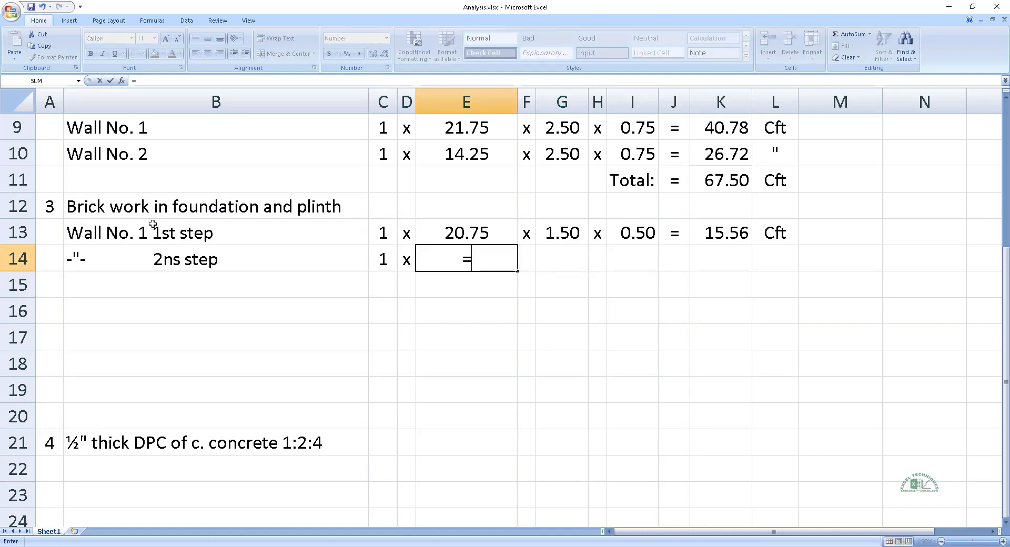
key("Up")
type("-")
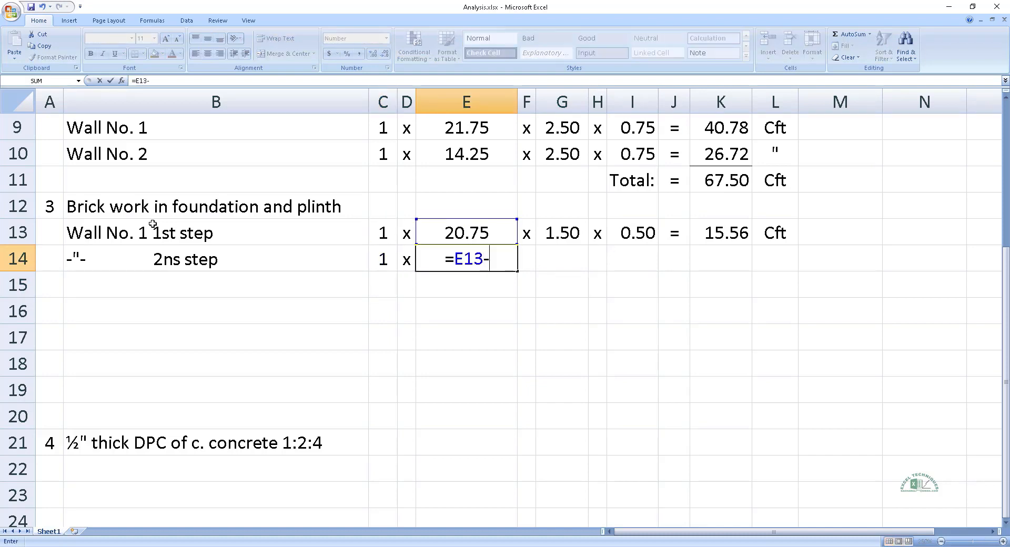
type("0.375")
key("ctrl+Return")
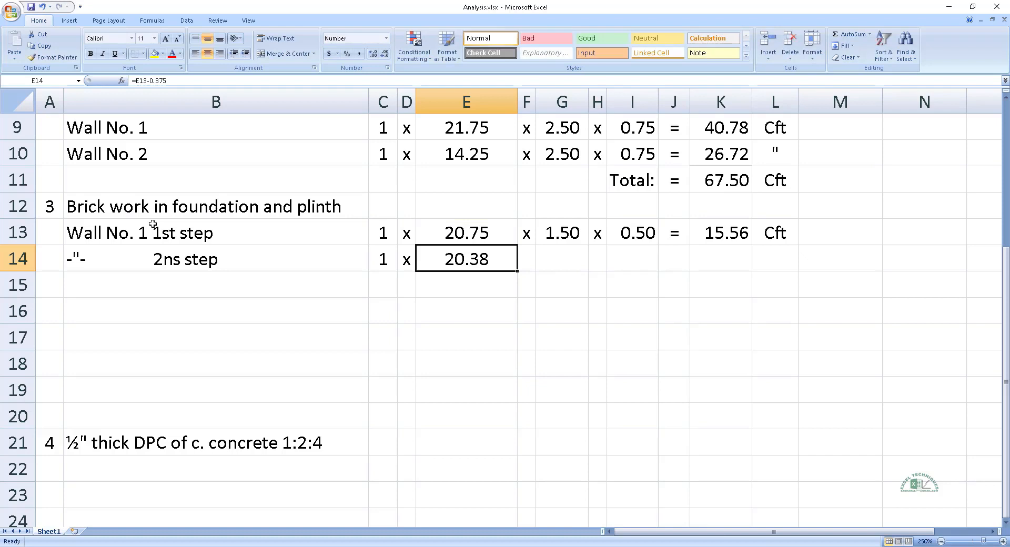
left_click(372, 55)
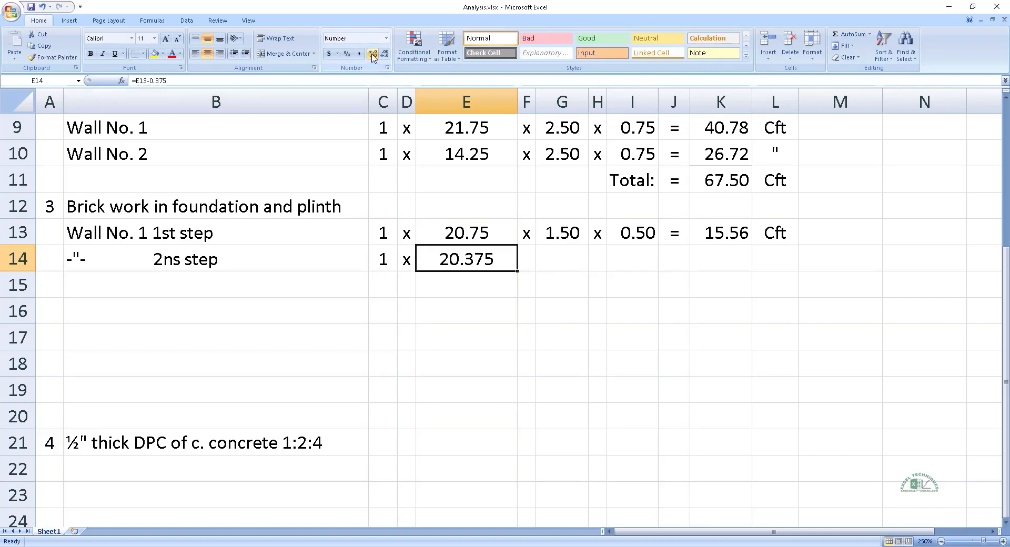
key("Right")
type("x")
key("Right")
key("Left")
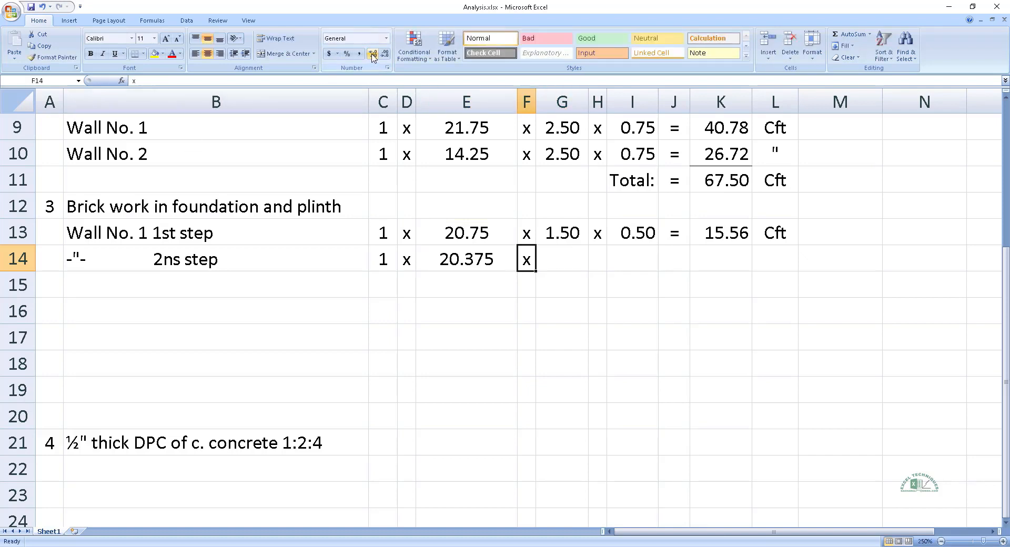
Step: Copy the length formula from E14 to the second-step width in G14
key("Left")
key("ctrl+c")
key("Right")
key("Right")
key("ctrl+v")
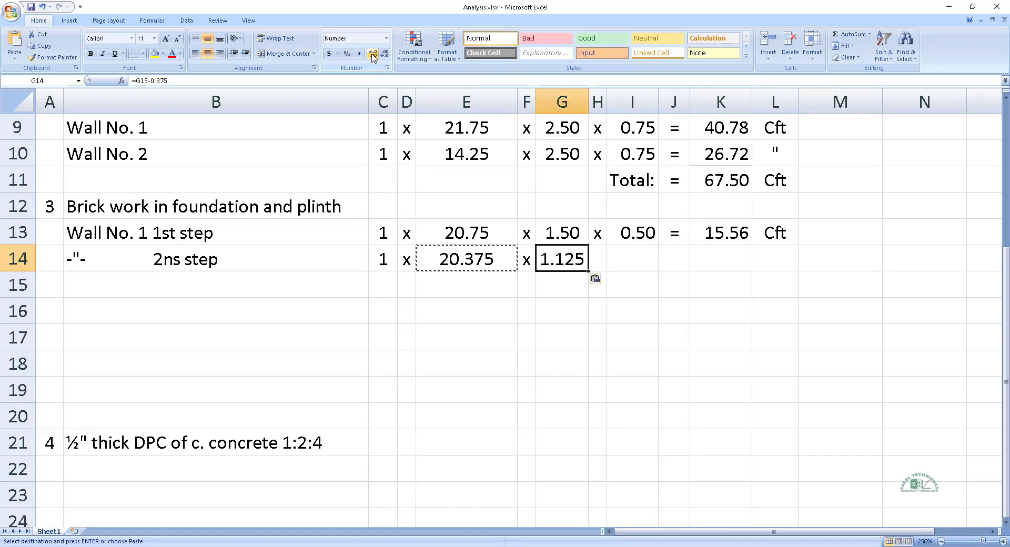
Step: Add an x separator in H14 and set the second-step height to 0.5 in I14
key("Right")
type("x")
key("Right")
type("0.5")
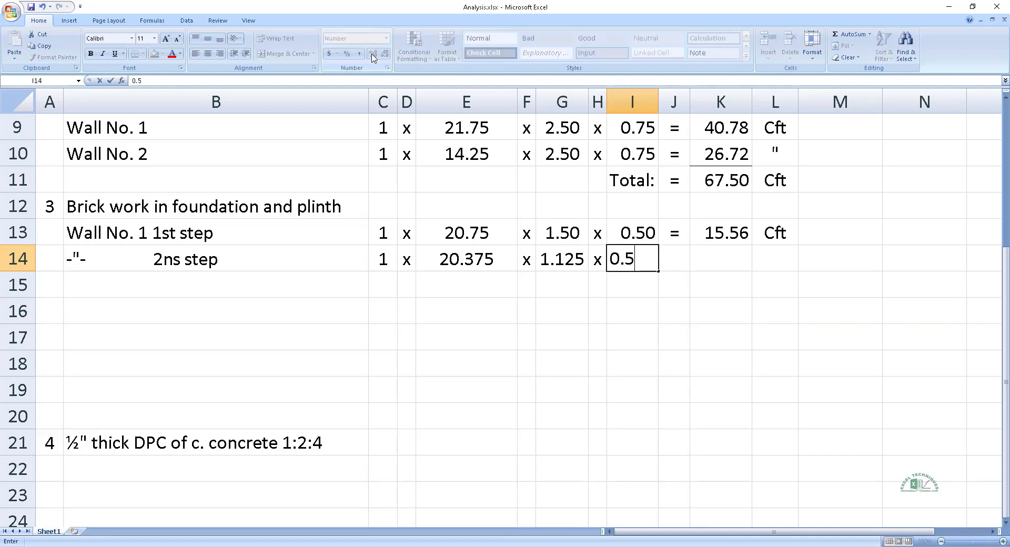
key("ctrl+Return")
Step: Copy the equals sign and quantity formula from J13:K13 to J14, and enter a " ditto mark as the unit in L14
key("Right")
key("Up")
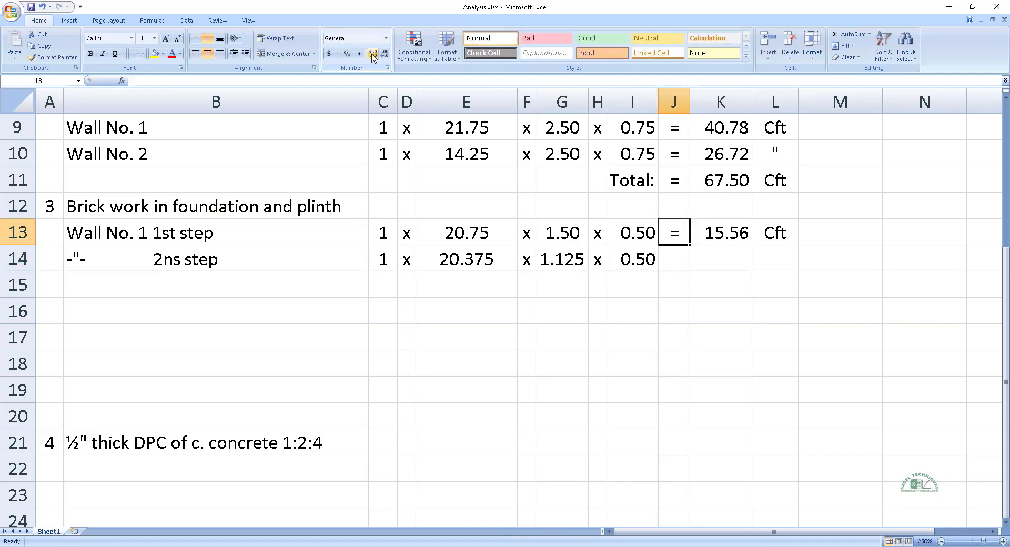
key("shift+Right")
key("ctrl+c")
key("Down")
key("ctrl+v")
key("Right")
key("Right")
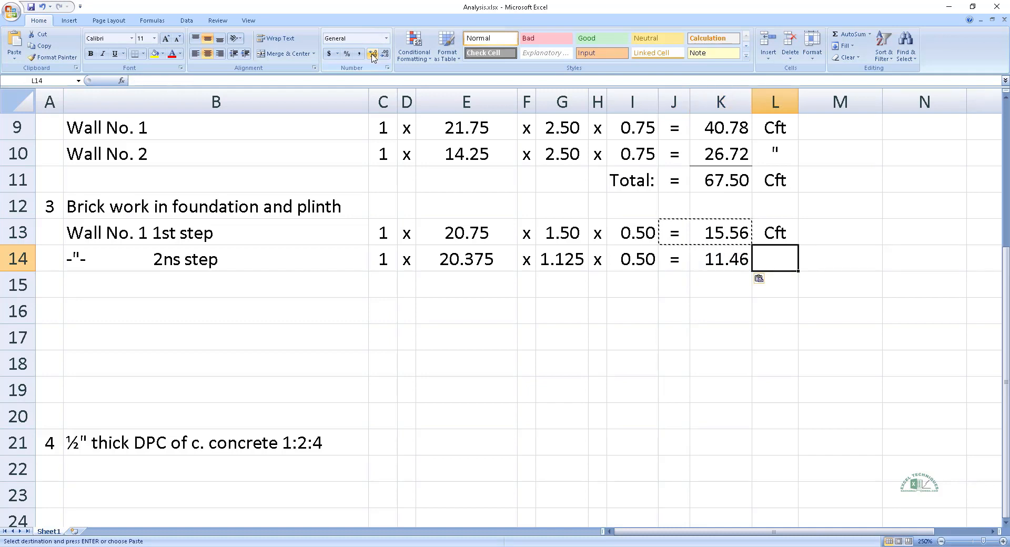
type("\"")
key("Return")
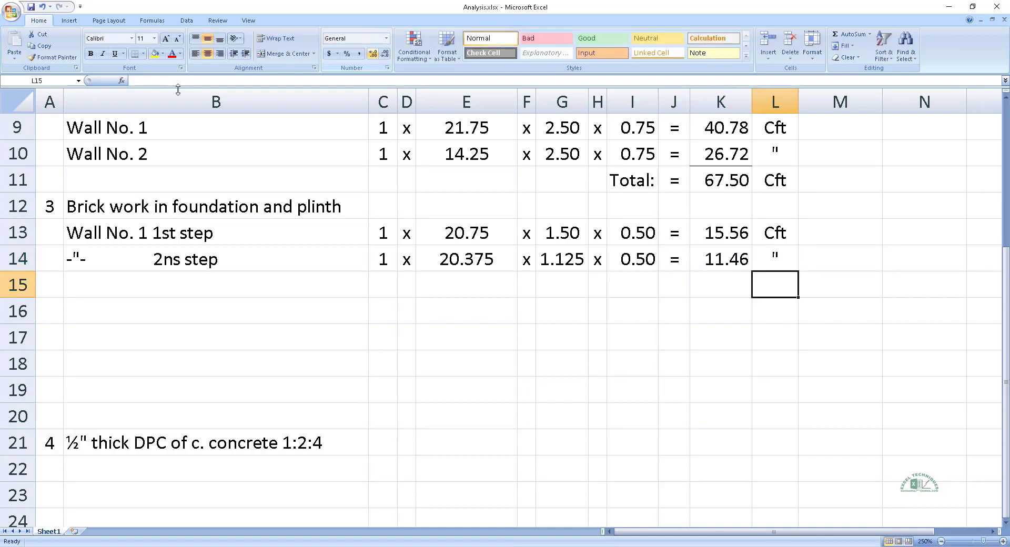
Step: Correct the B14 label to "2nd step" and copy the E14 length formula to E15, shown with two decimals
left_click(188, 265)
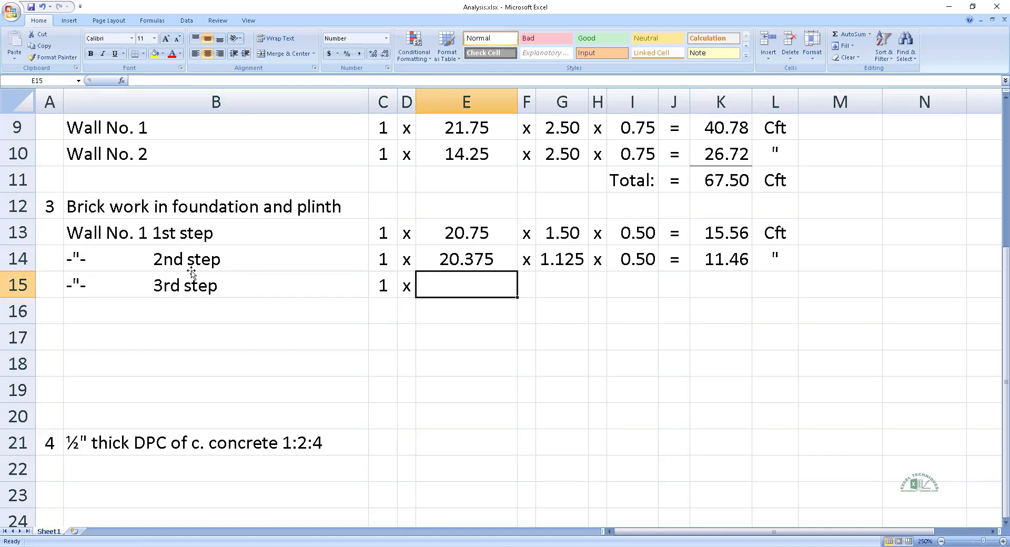
key("Up")
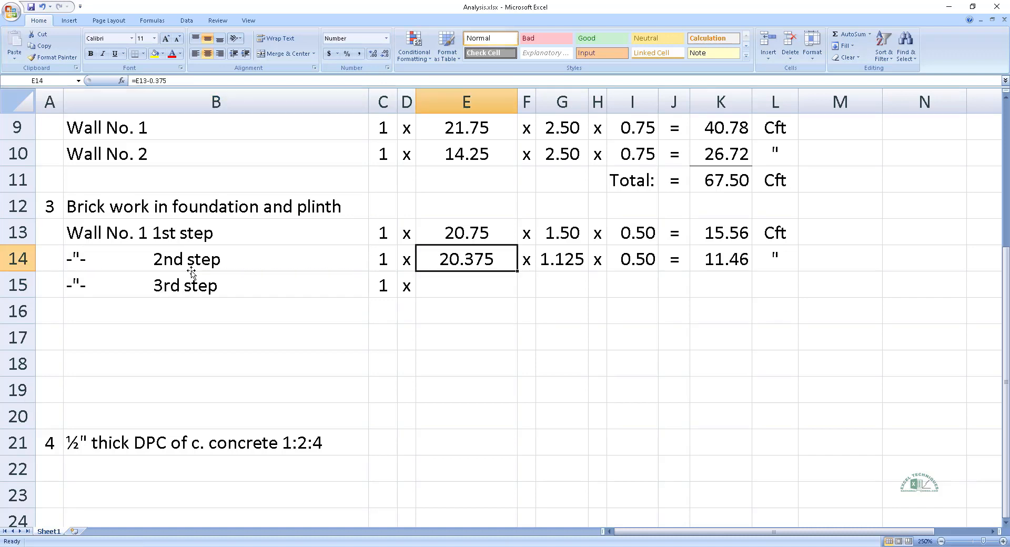
key("ctrl+c")
key("Down")
key("ctrl+v")
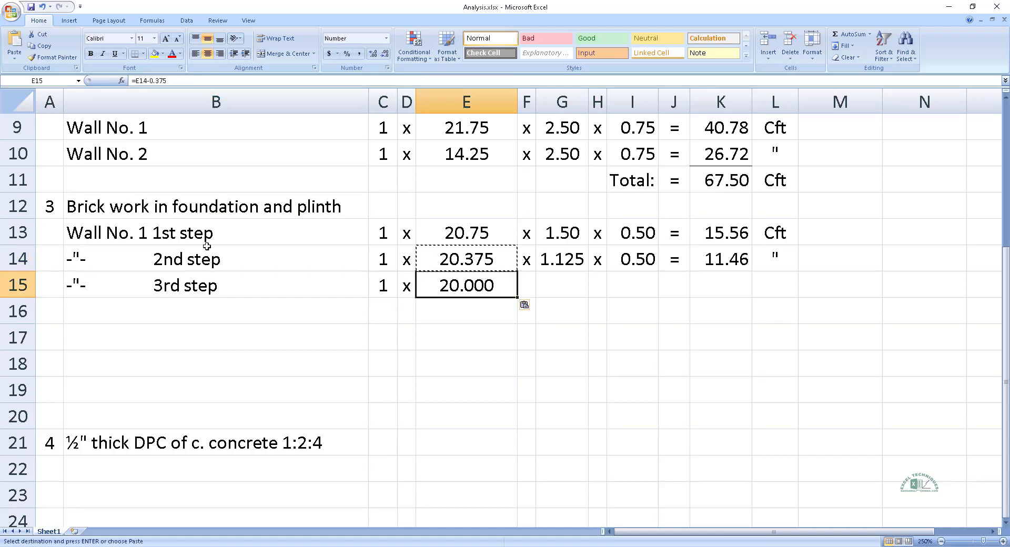
left_click(381, 52)
key("Right")
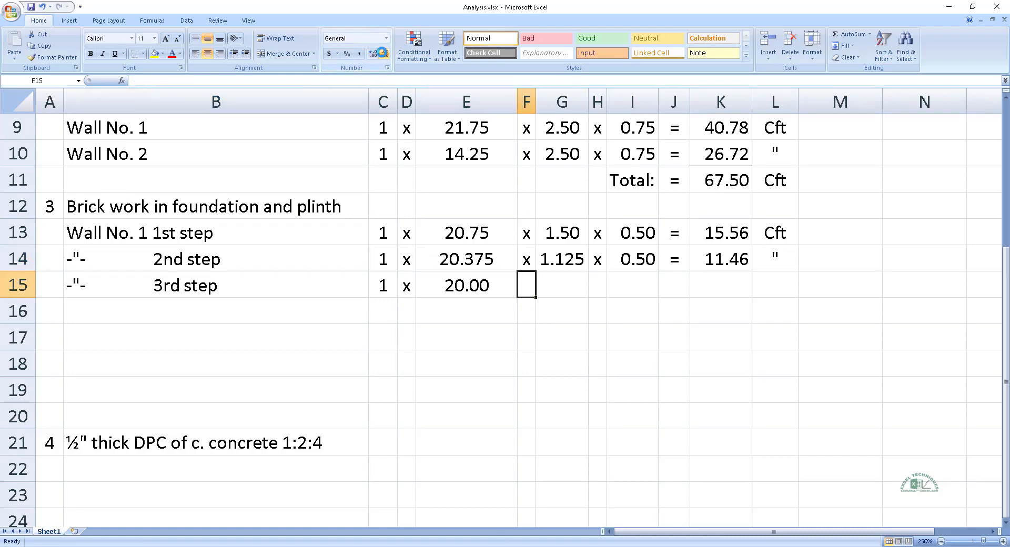
Step: Copy the width formula from G14 to G15, shown with two decimals, with x separators in F15 and H15
type("x")
key("Right")
key("Up")
key("ctrl+c")
key("Down")
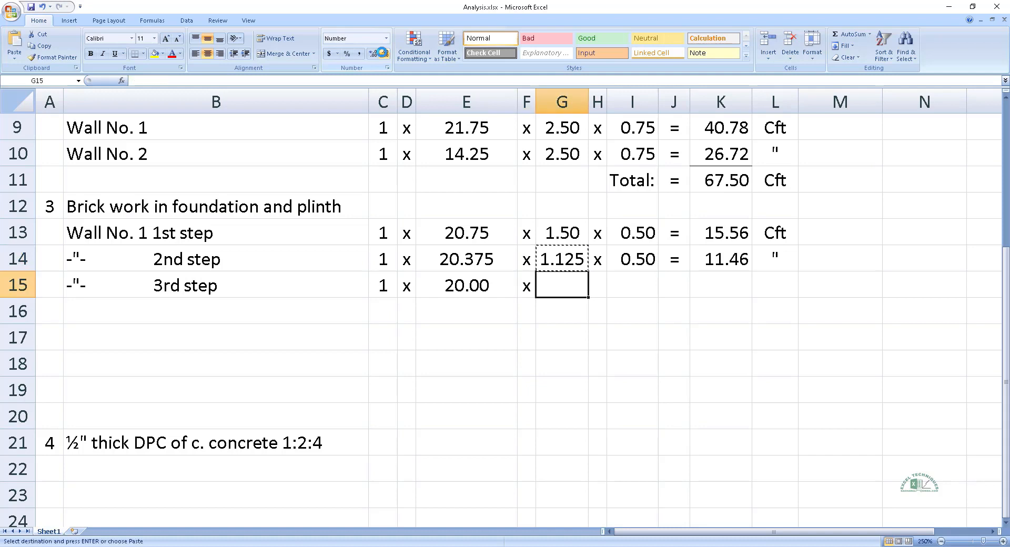
key("ctrl+v")
left_click(384, 53)
key("Right")
type("x")
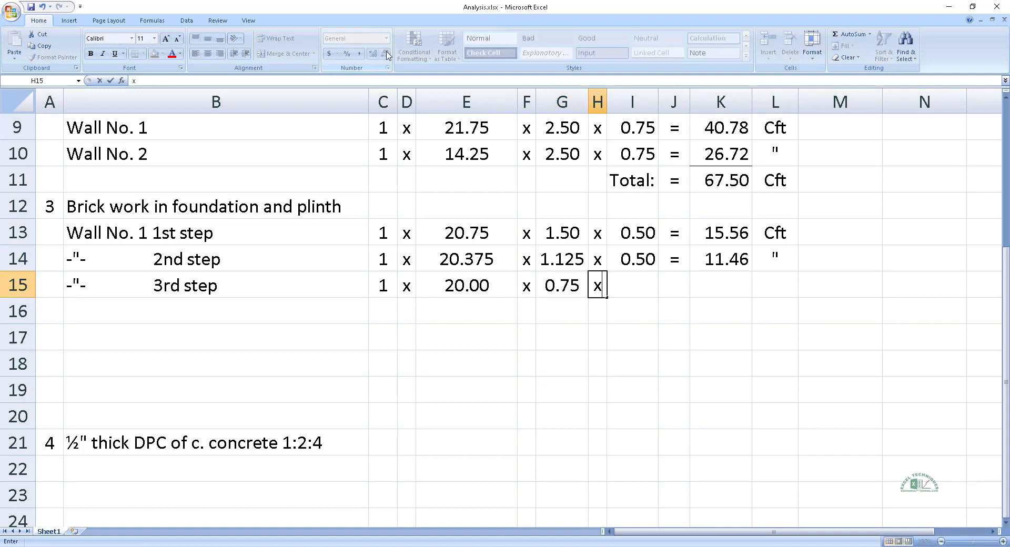
Step: Set the third-step height to 0.75 in I15 and copy the equals sign, quantity formula and ditto unit from J14:L14 to J15
key("Right")
type("0.75")
key("Right")
key("Up")
key("shift+Right")
key("shift+Right")
key("ctrl+c")
key("Down")
key("ctrl+v")
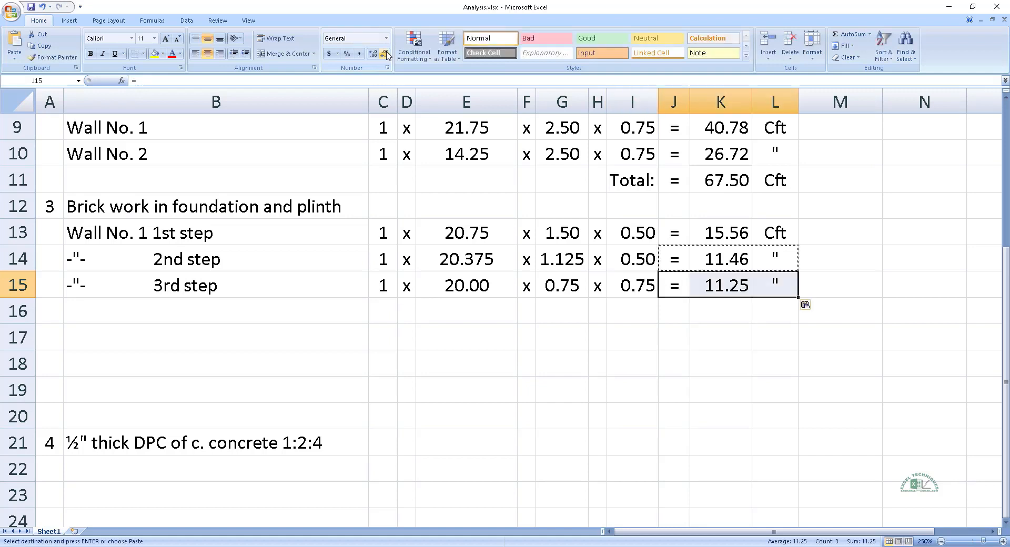
Step: Label B16 "Wall No. 2 1st step"
key("Down")
key("Escape")
key("Left")
key("Left")
key("Left")
key("Left")
key("Left")
key("Left")
key("Left")
key("Left")
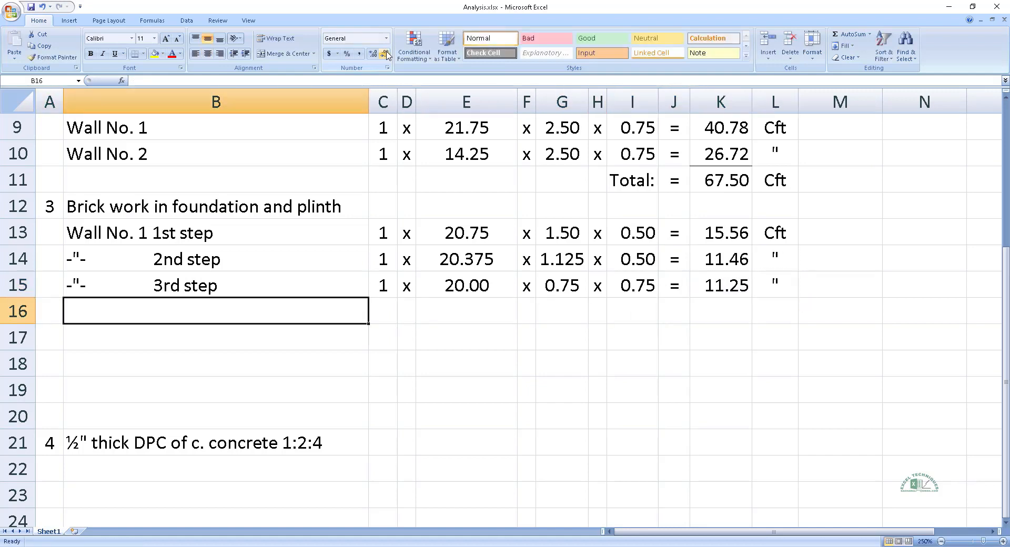
type("Wall No. 2 1st step")
Step: Link the Wall No. 2 first-step number in C16 to C10 and add an x separator in D16
key("Right")
type("=")
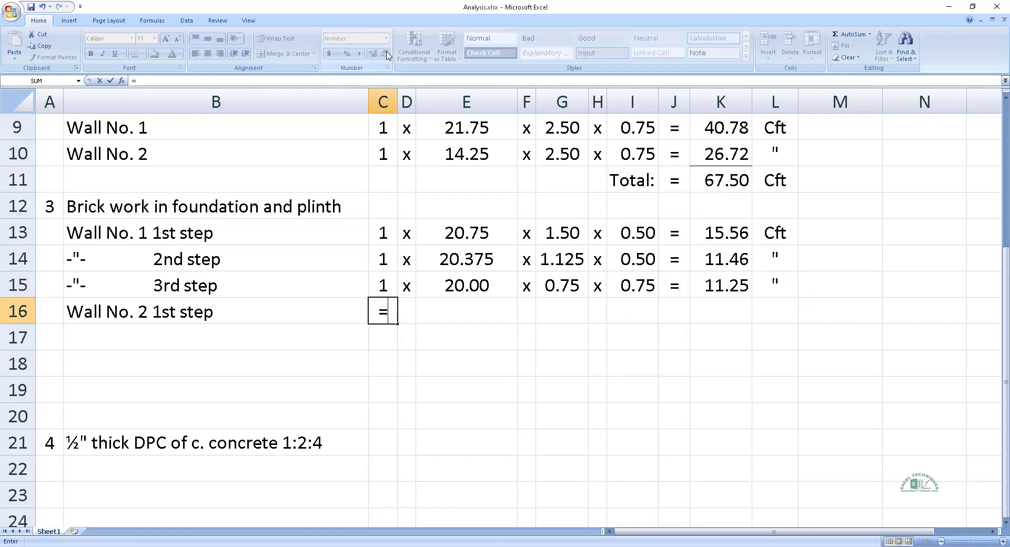
left_click(380, 160)
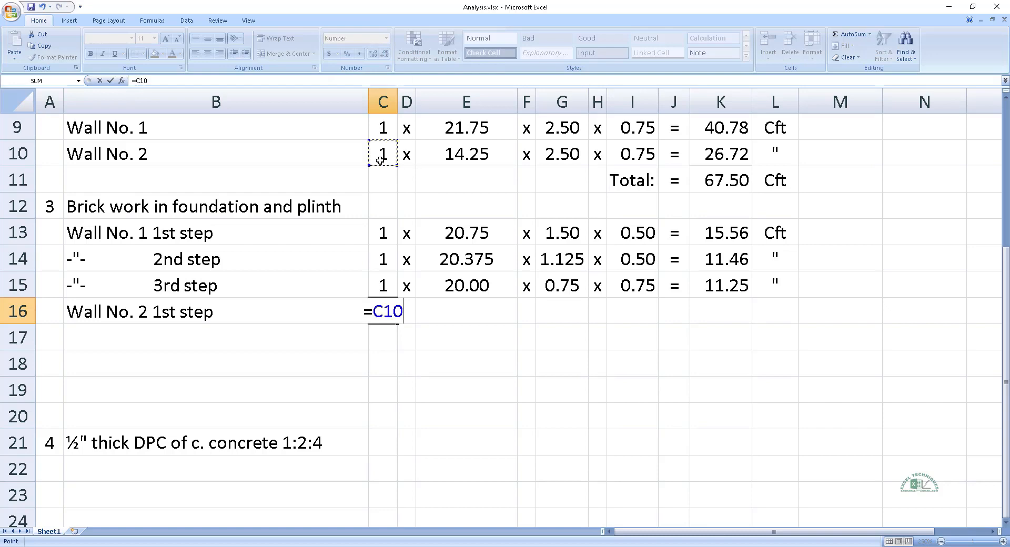
key("ctrl+Return")
key("Right")
type("x")
Step: Link the Wall No. 2 first-step length in E16 to E10 and add an x separator in F16
key("Right")
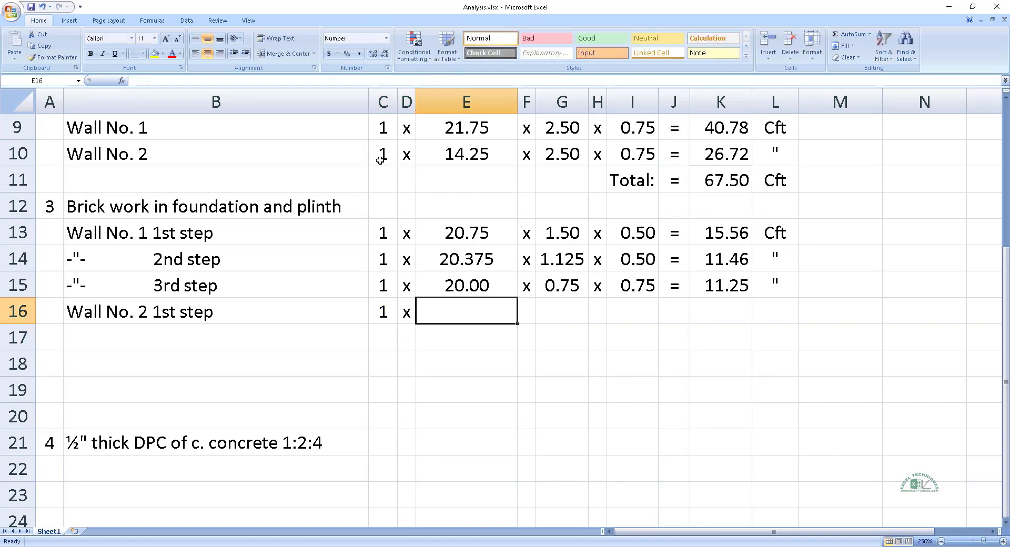
type("=")
left_click(433, 159)
key("ctrl+Return")
key("Right")
type("x")
Step: Link the Wall No. 2 first-step width in G16 to G13 and height in I16 to I13, with an x separator in H16
key("Right")
type("=")
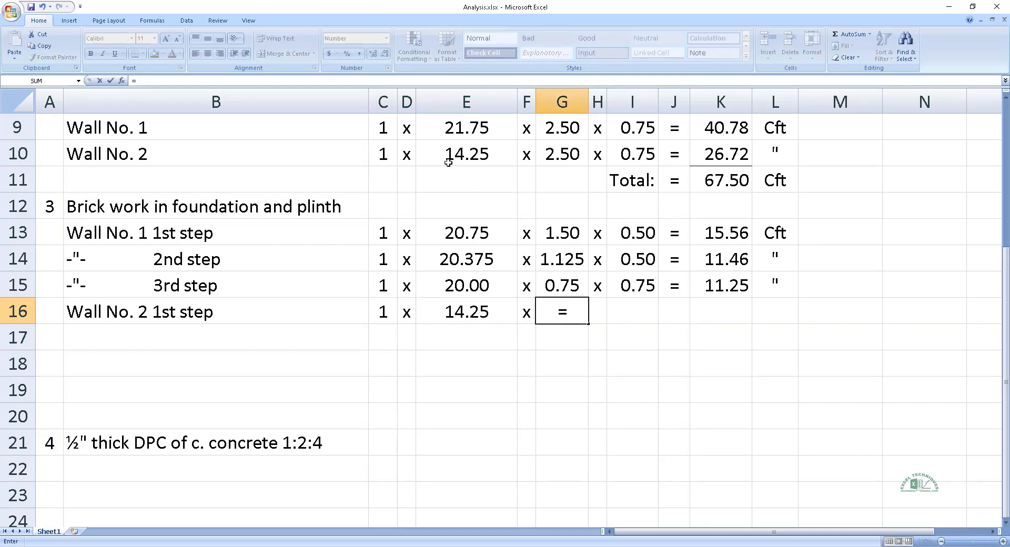
left_click(570, 240)
key("ctrl+Return")
key("Right")
type("x")
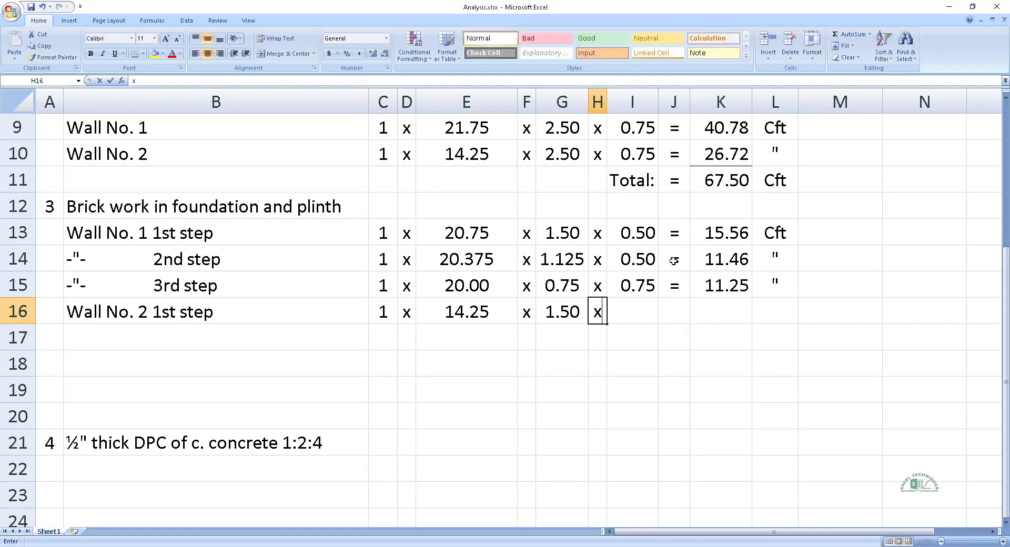
key("Right")
type("=")
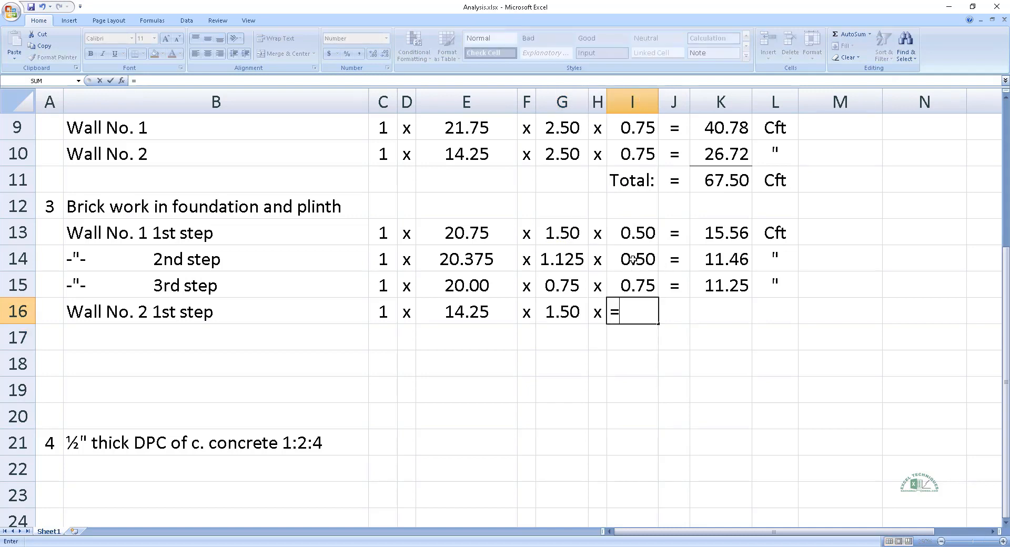
left_click(642, 242)
key("Return")
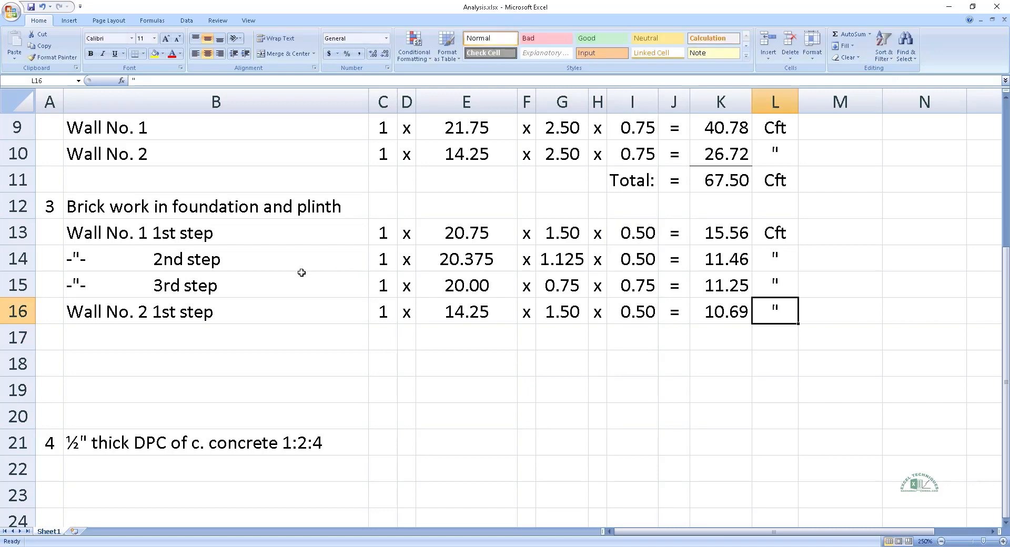
Step: Link the Wall No. 2 second-step length in E17 to E16
type("=")
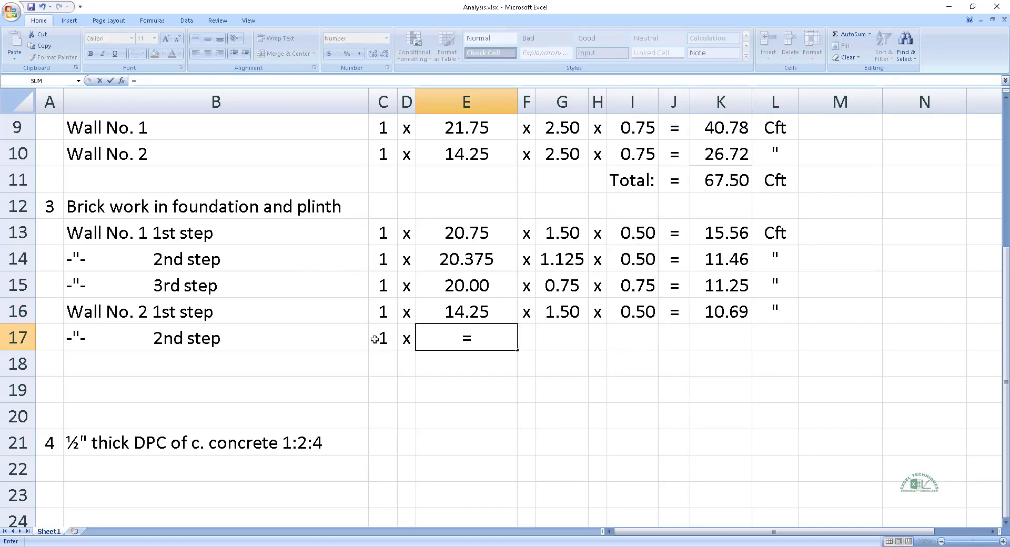
key("Up")
key("Return")
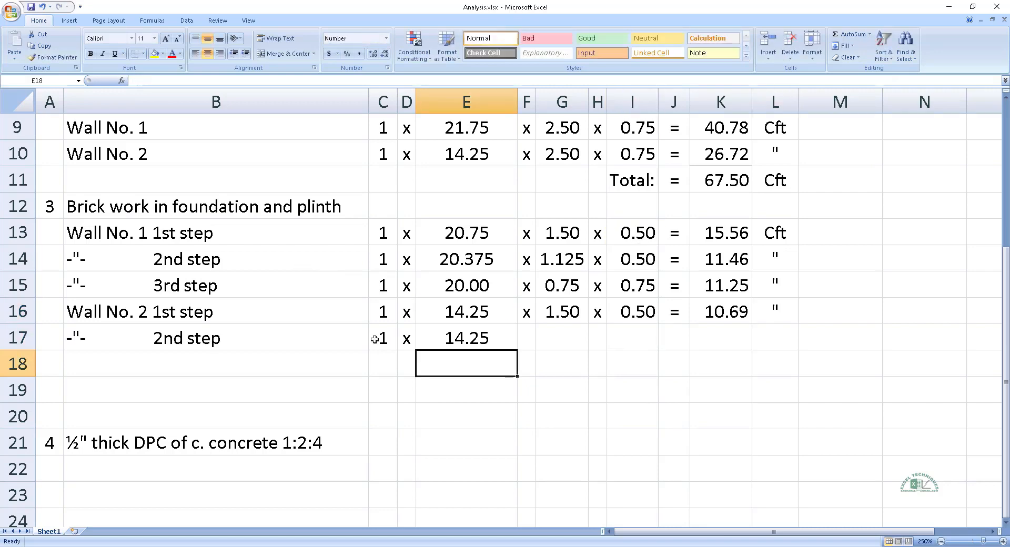
Step: Copy the separators, width, height, quantity formula and unit from F16:L16 to the second-step row at F17
key("Up")
key("Right")
key("Up")
key("ctrl+shift+Right")
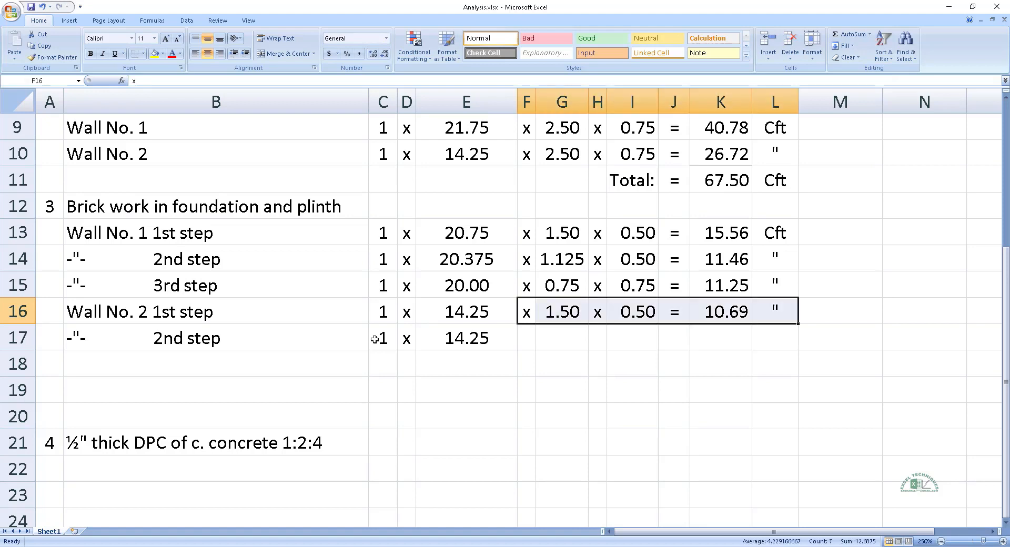
key("ctrl+c")
key("Down")
key("Return")
key("Down")
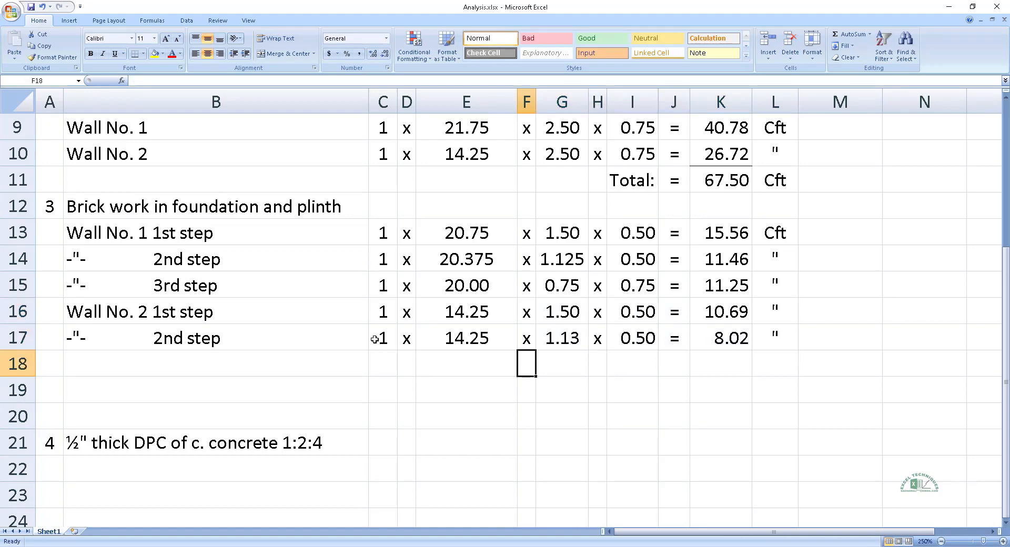
Step: Label B18 as the -"- 3rd step and copy the number, dimensions, quantity formula and unit from C17:L17 to C18
key("Home")
key("Right")
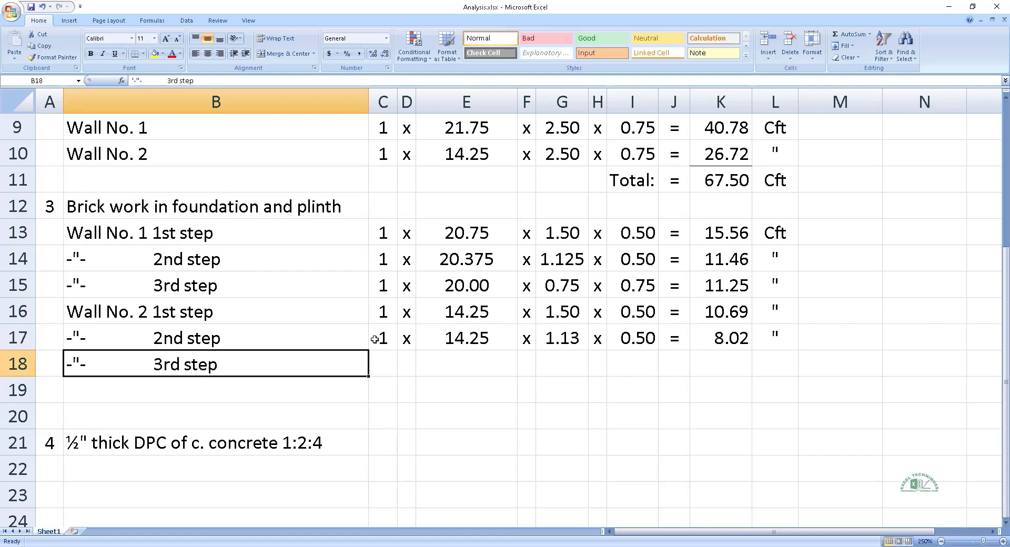
key("Right")
key("Up")
key("ctrl+shift+Right")
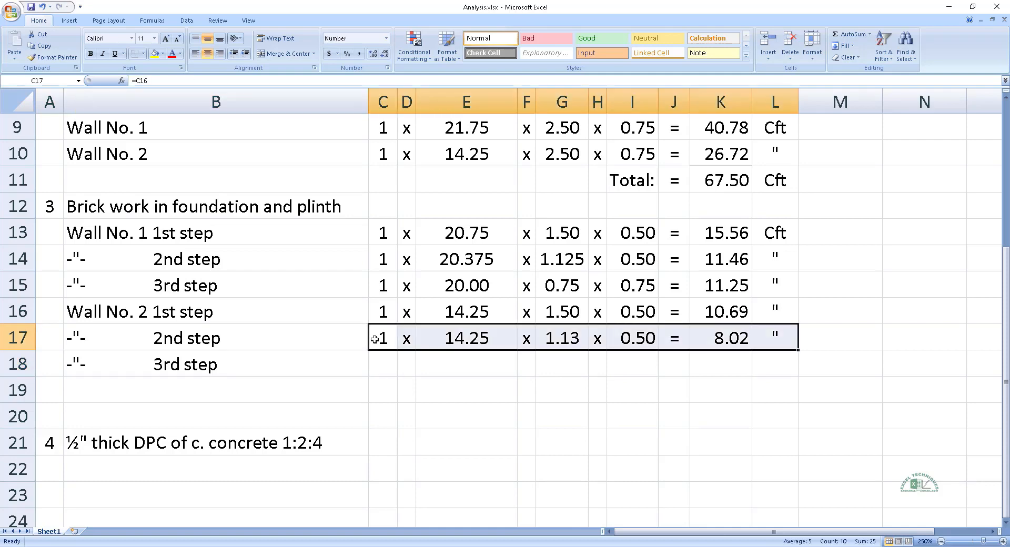
key("ctrl+c")
key("Down")
key("ctrl+v")
key("Escape")
key("Right")
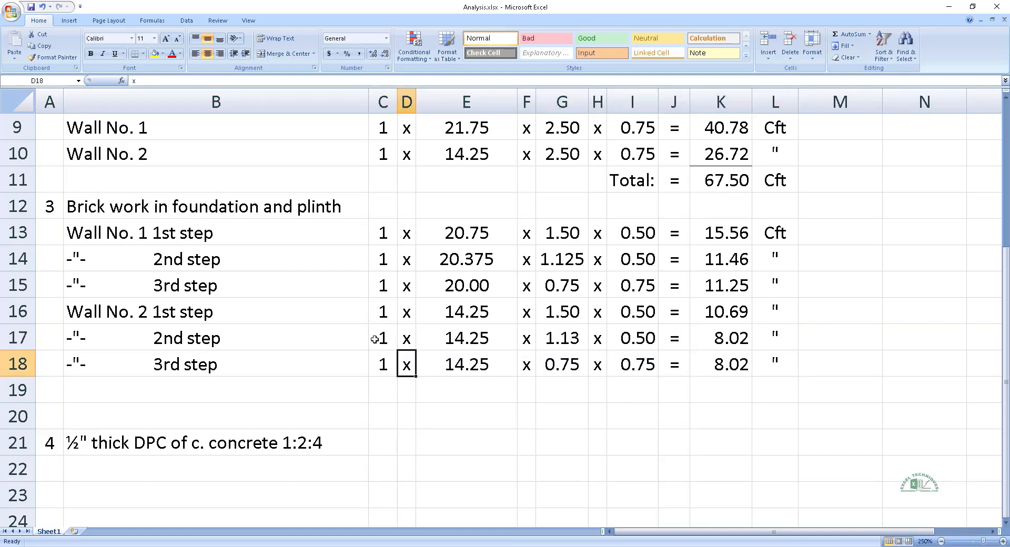
Step: Label I19 as Total: under the brick work quantities and enter an equals sign in J19
key("Right")
key("ctrl+Right")
key("Left")
key("Down")
key("Left")
key("Left")
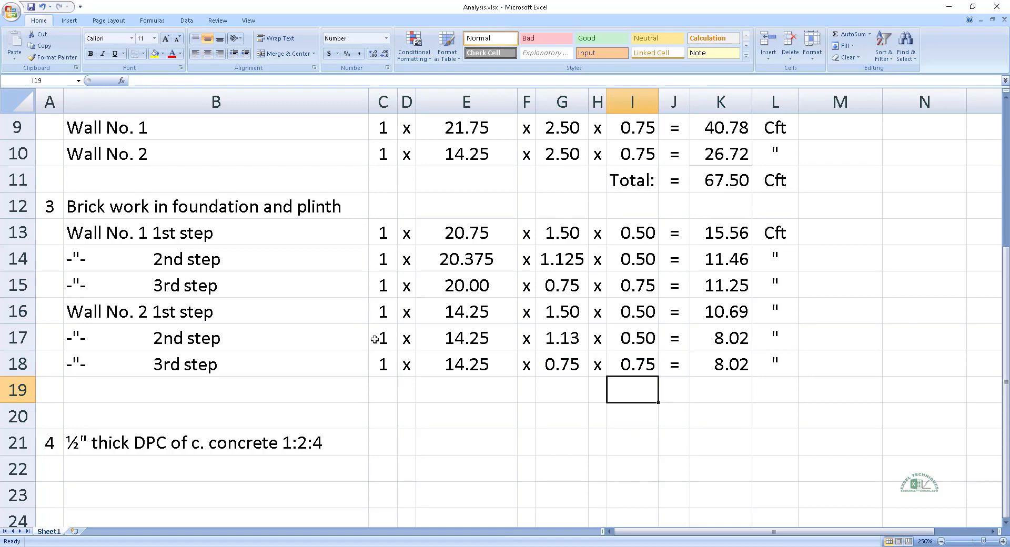
type("Total:")
key("Right")
type("=")
key("Right")
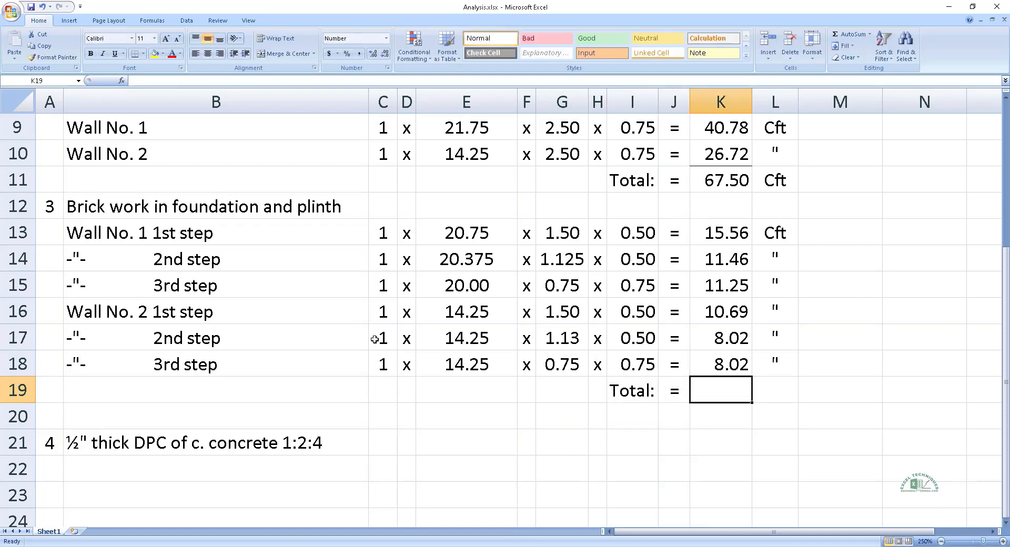
Step: Sum the brick work quantities K13:K18 in K19
left_click(851, 37)
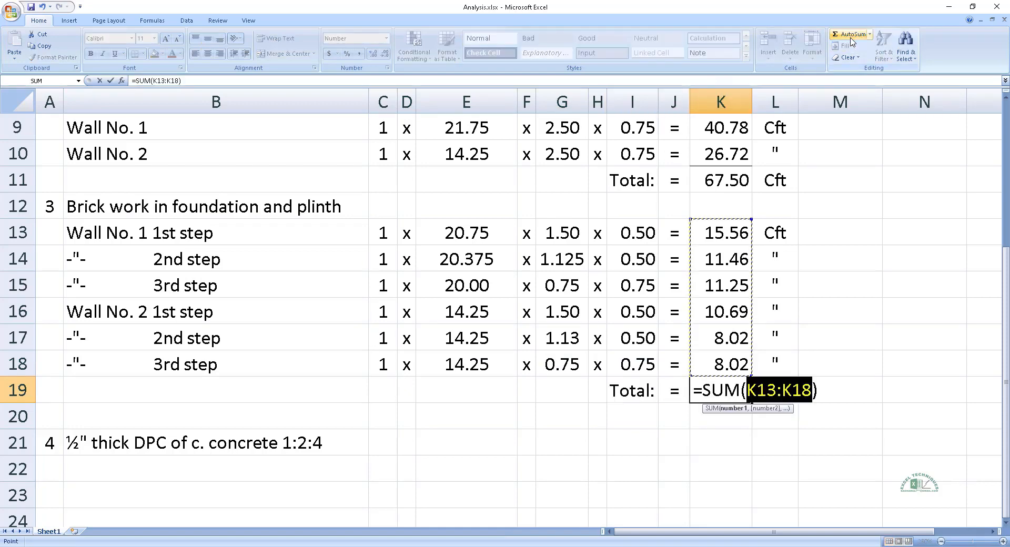
key("Return")
left_click(763, 407)
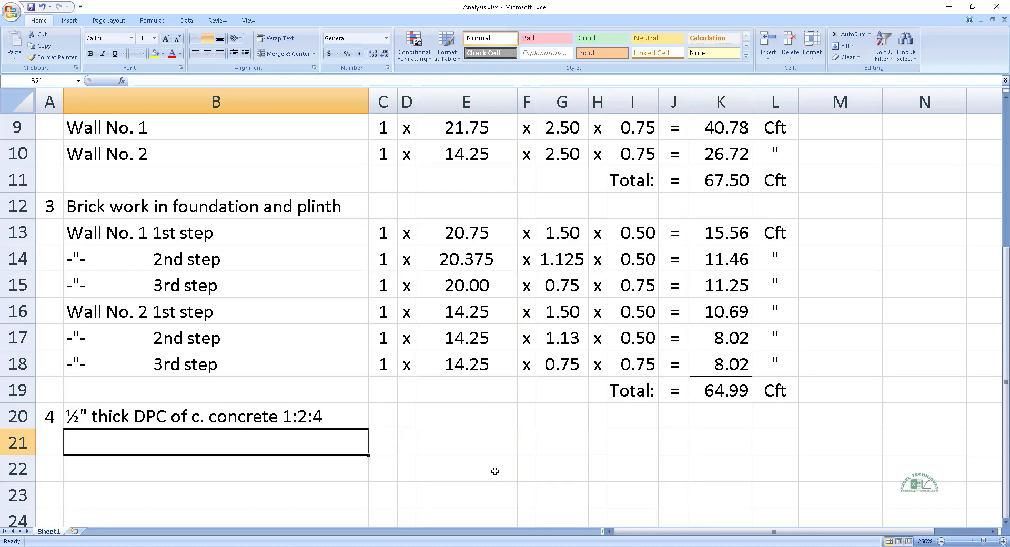
Step: Label B21 as Wall No. 1 under the DPC item, link C21 to C15 and enter an x separator in D21
type("Wall No. 1")
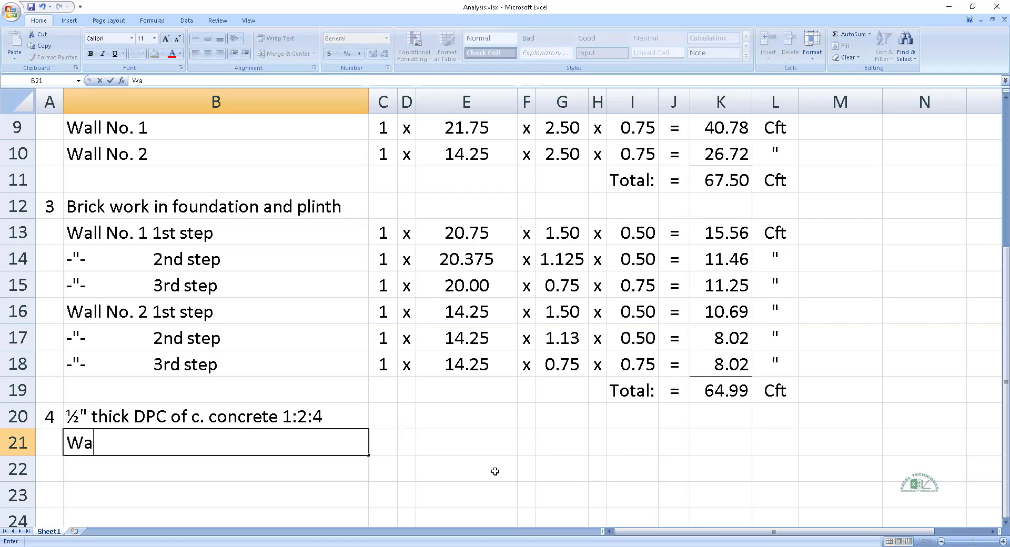
key("Tab")
type("=")
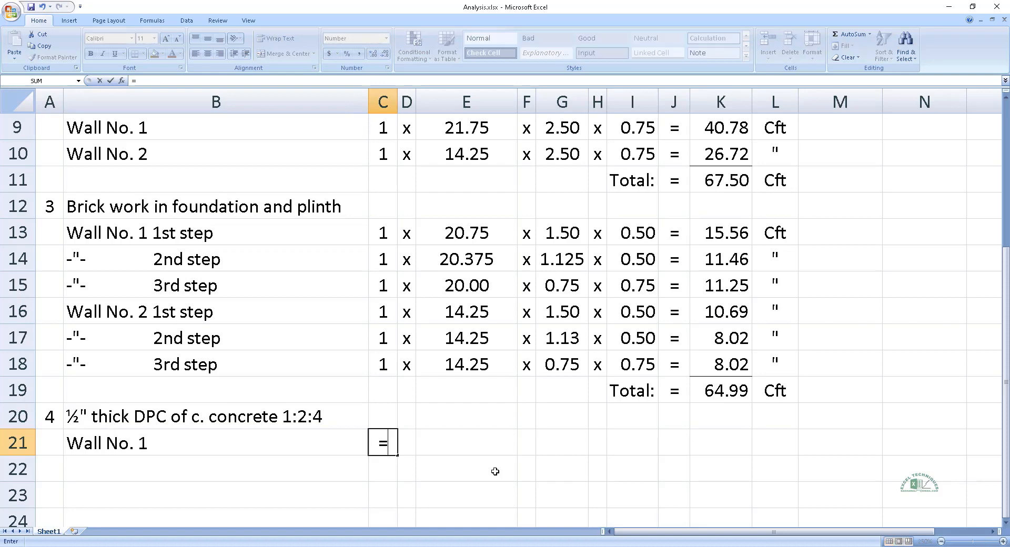
left_click(392, 283)
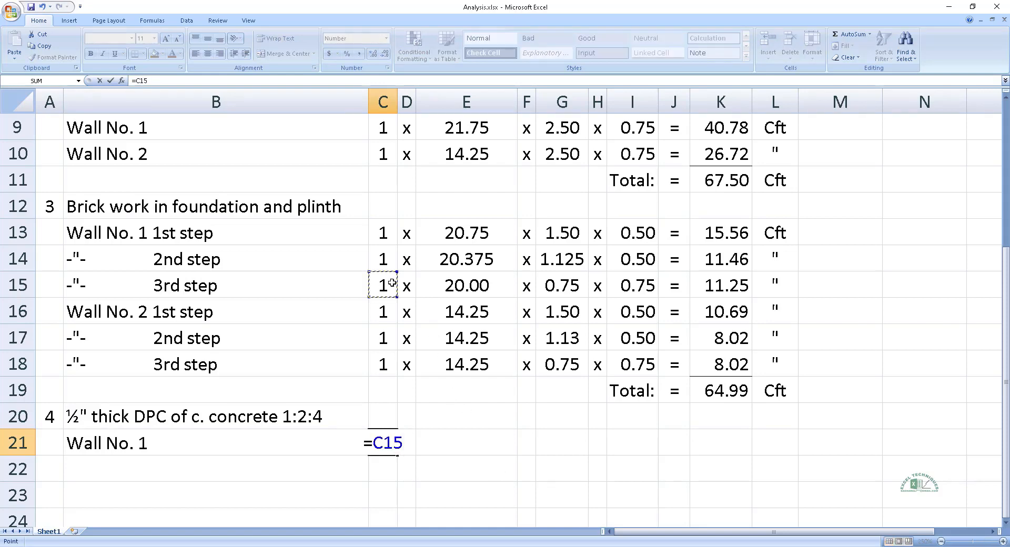
key("Return")
key("Up")
key("Right")
key("Right")
type("x")
key("Tab")
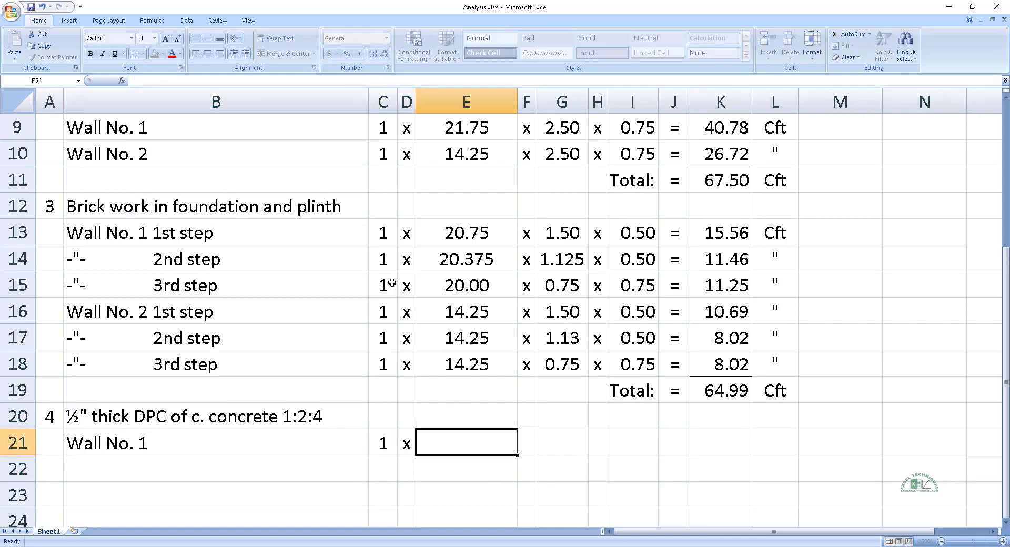
Step: Link the Wall No. 1 DPC length in E21 to E15 and width in G21 to G15, with an x separator in F21
type("=")
left_click(467, 286)
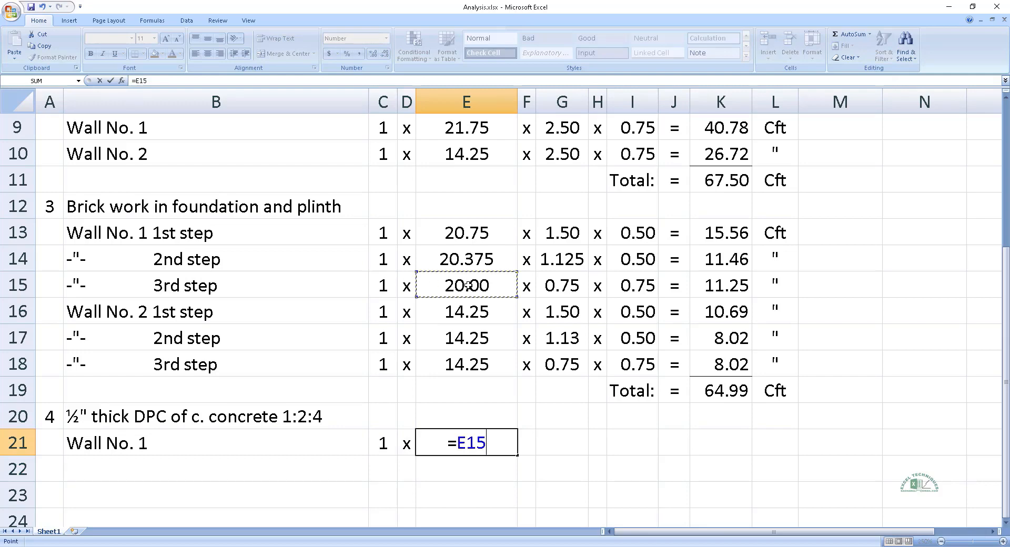
key("Return")
key("Up")
key("Right")
type("x")
key("Tab")
type("=")
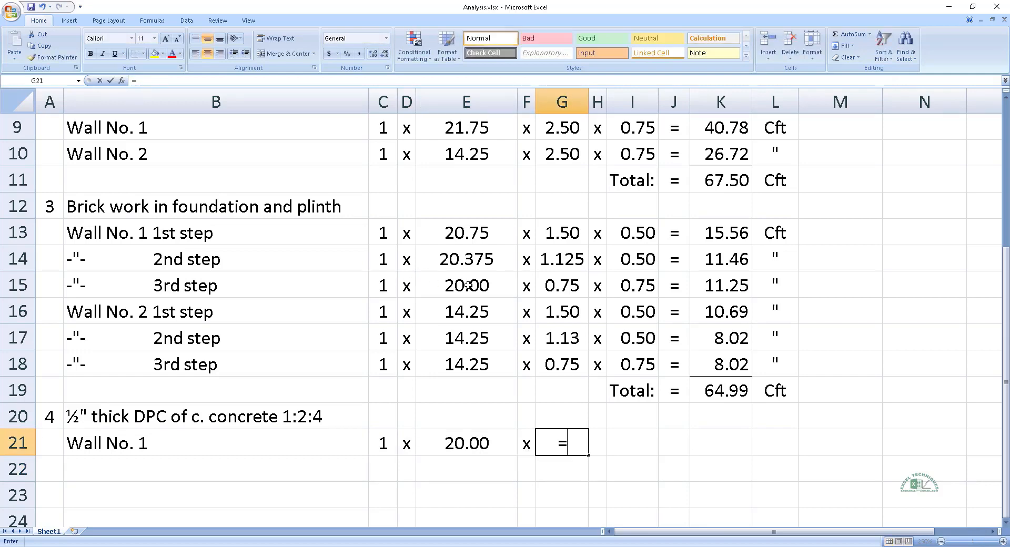
left_click(573, 286)
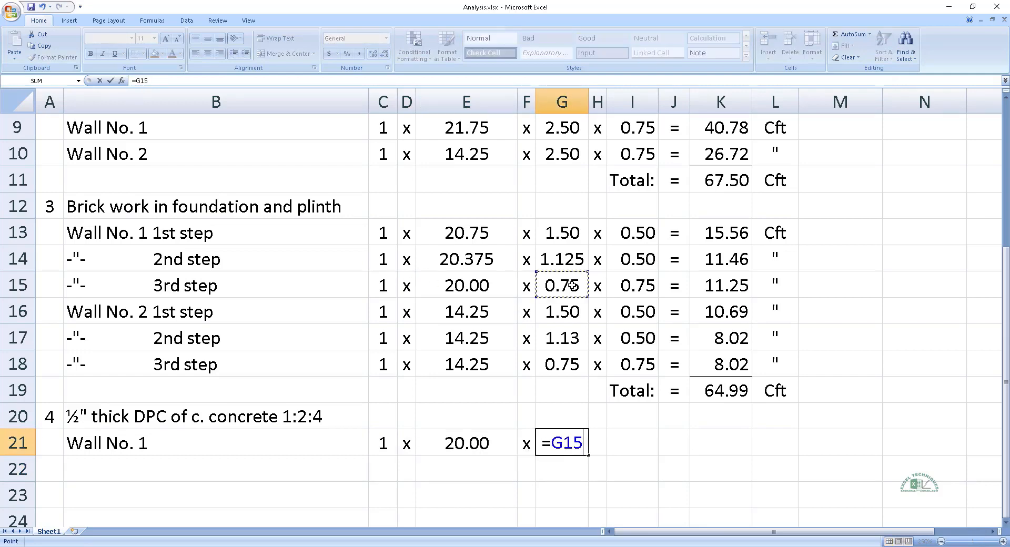
key("ctrl+Return")
Step: Enter an equals sign in J21 for the Wall No. 1 DPC row, leaving the height cells empty
key("Right")
key("Right")
key("Right")
key("Right")
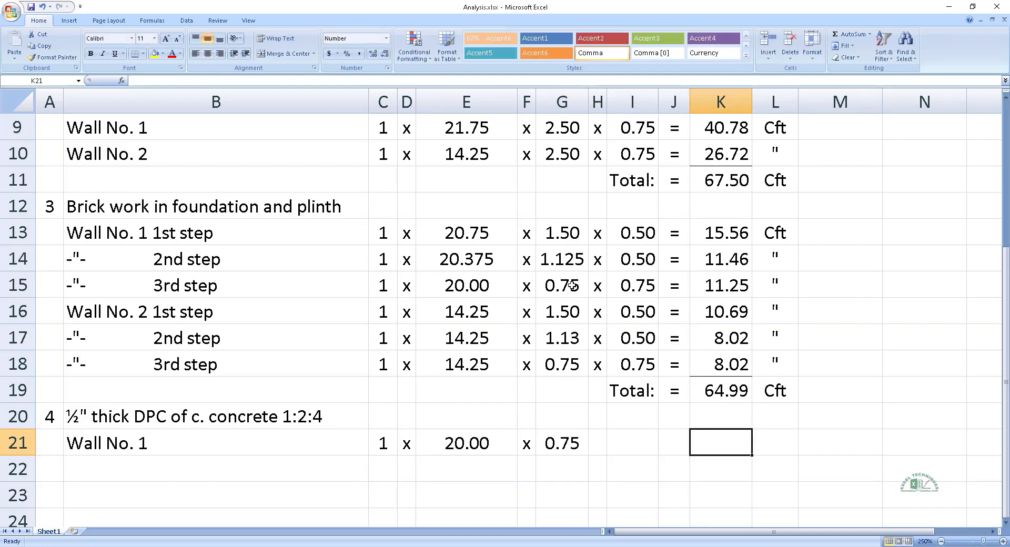
key("Left")
type("=")
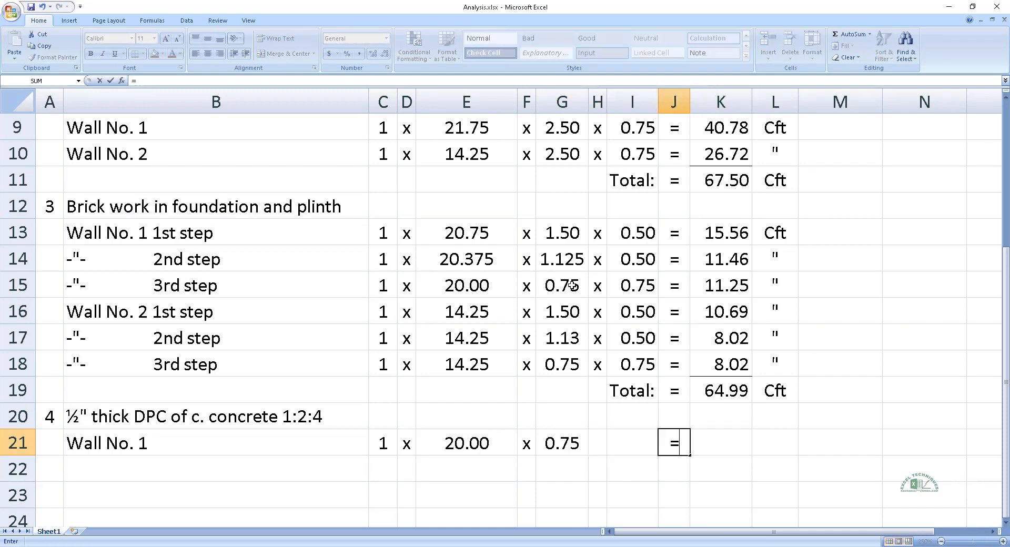
Step: Calculate the Wall No. 1 DPC quantity in K21 as =C21*E21*G21 and enter the unit Sft in L21
key("Tab")
type("=")
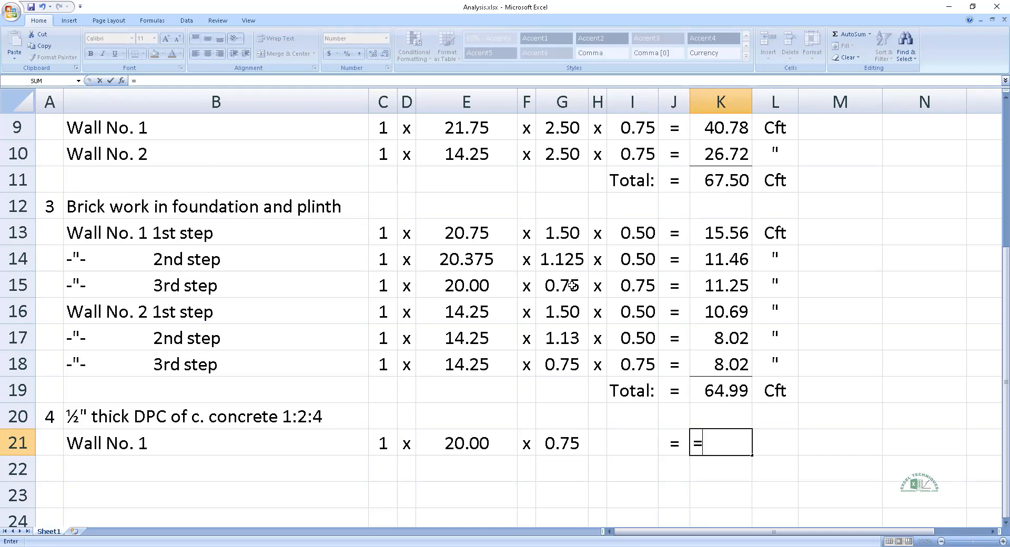
left_click(378, 447)
type("*")
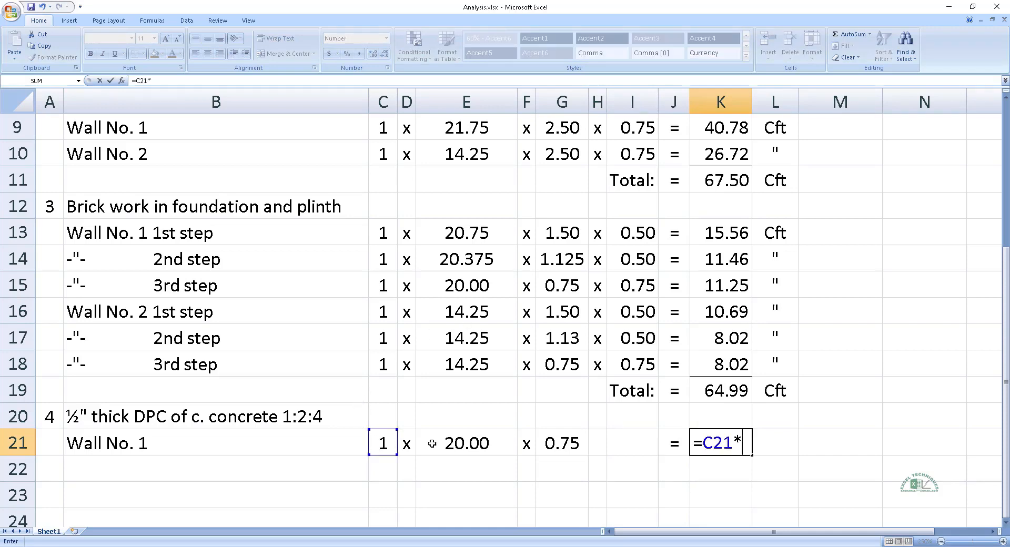
left_click(463, 443)
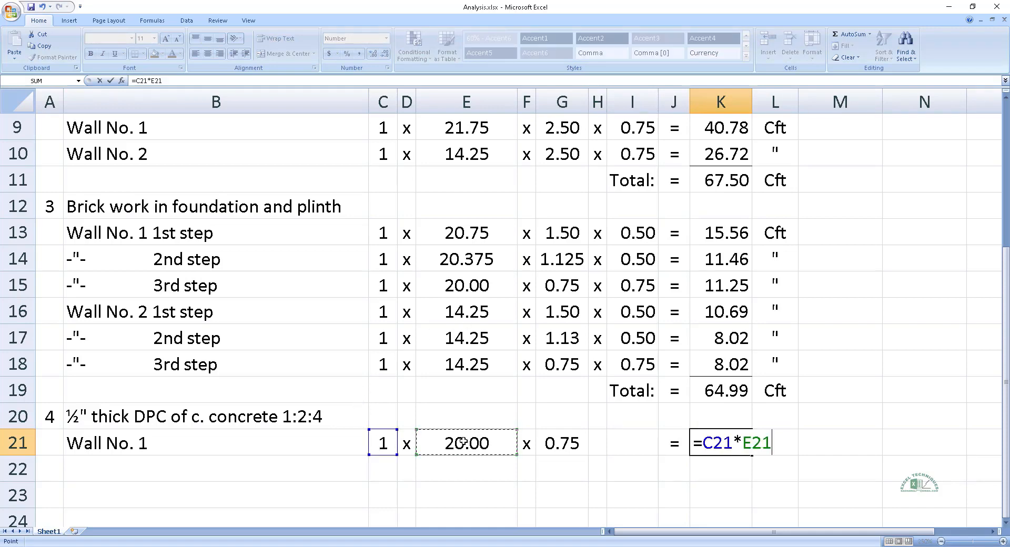
type("*")
left_click(567, 444)
key("ctrl+Return")
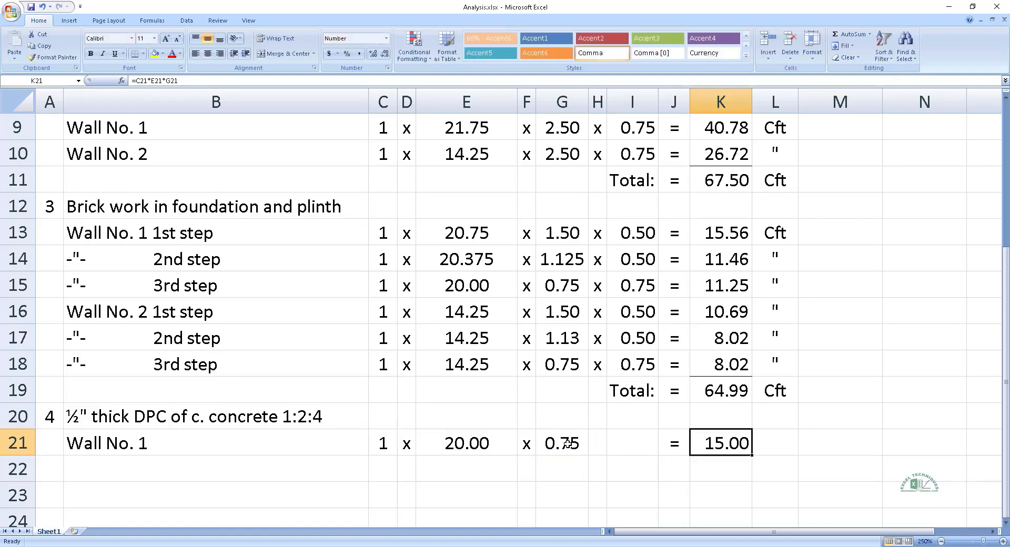
key("Right")
type("Sft")
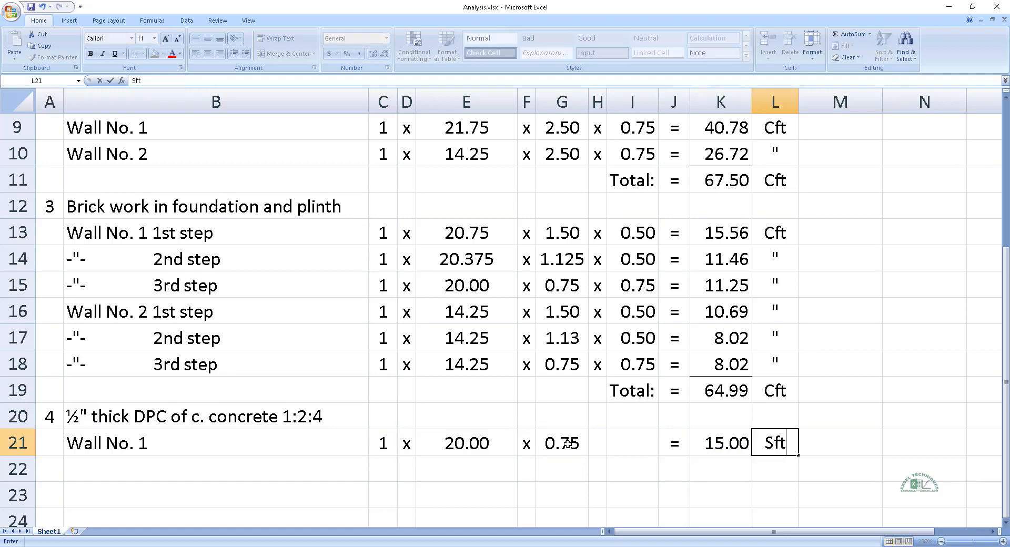
key("Return")
Step: Label B22 as Wall No. 2, with number 1 in C22 and an x separator in D22
key("Home")
key("Right")
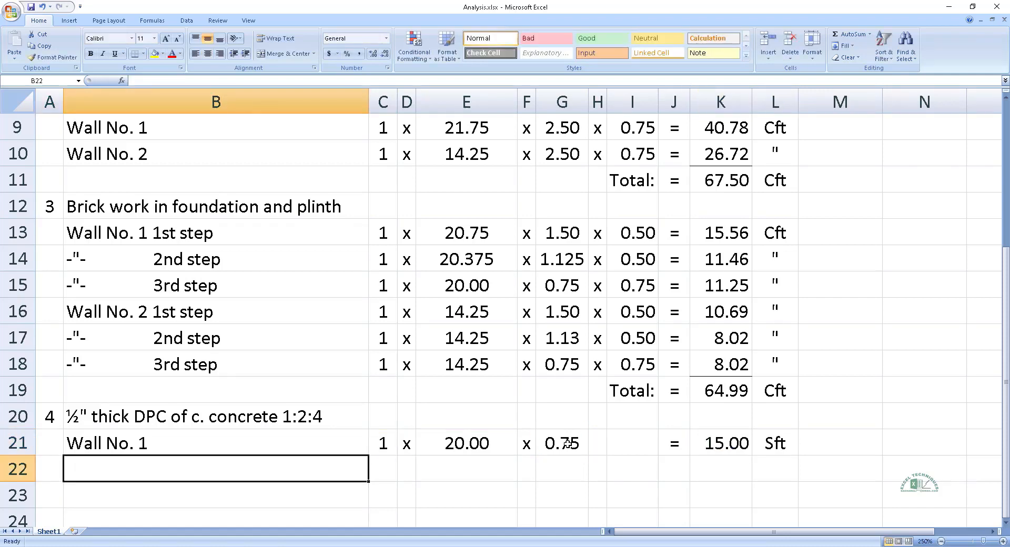
type("Wall No. 2")
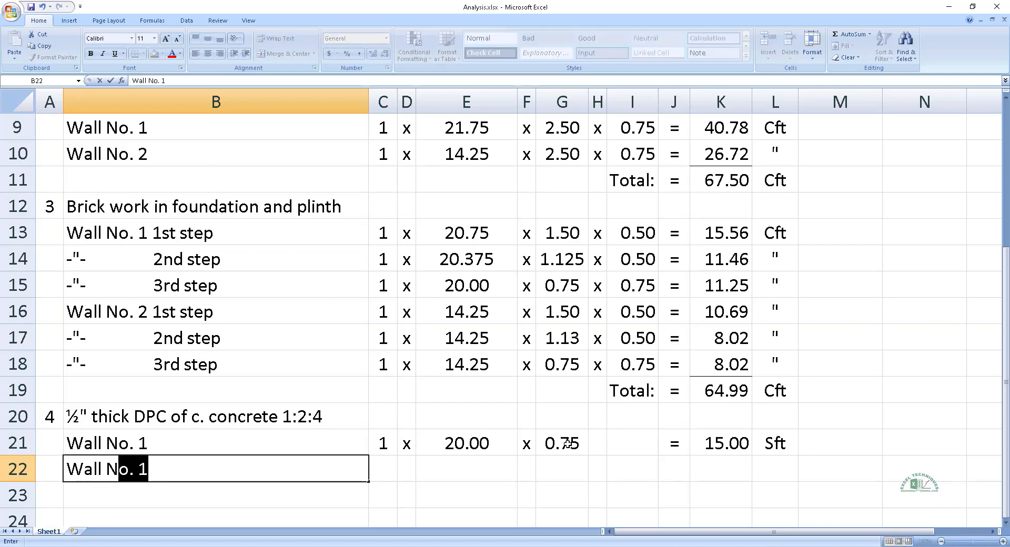
key("Right")
type("1")
key("Right")
type("x")
key("Right")
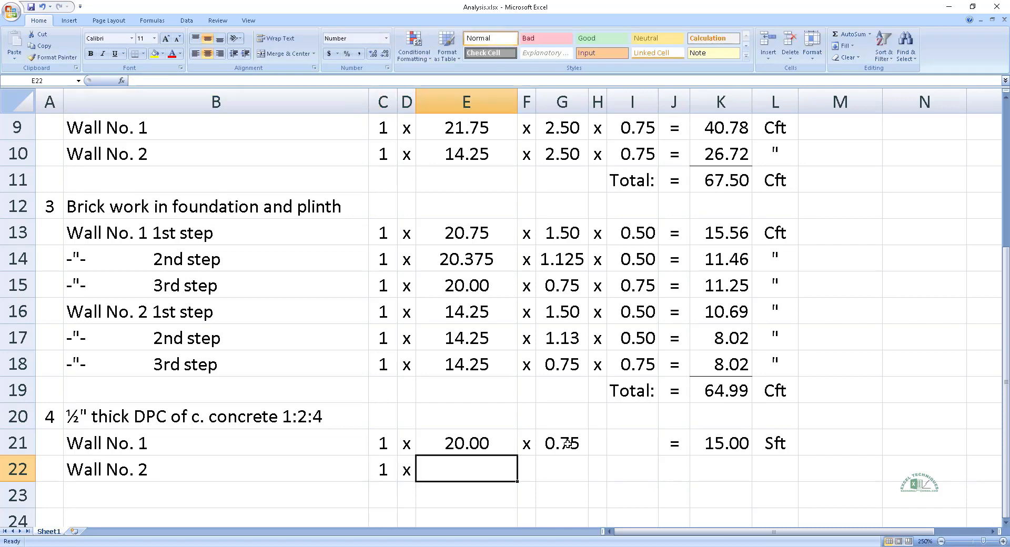
Step: Link the Wall No. 2 DPC length in E22 to E18 and enter an x separator in F22
type("=")
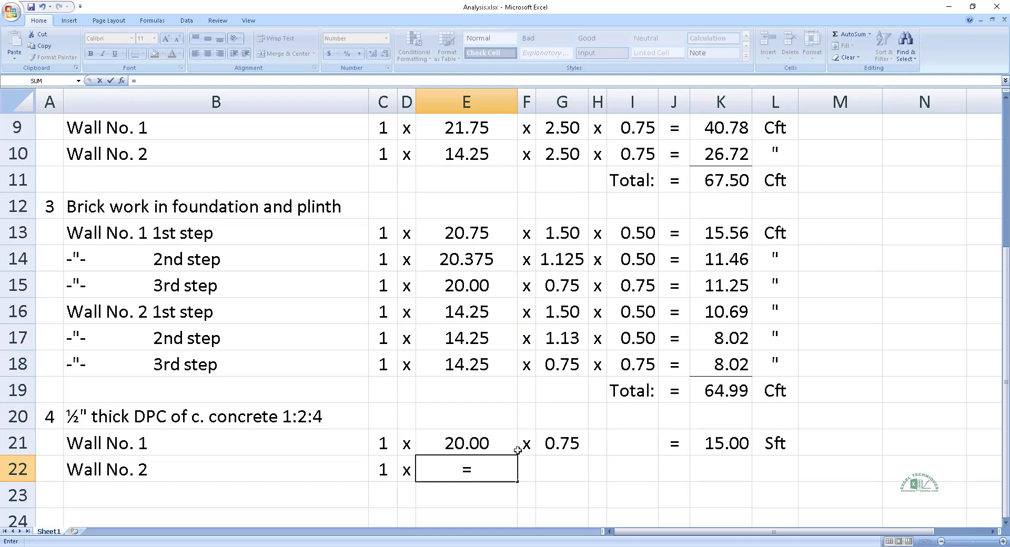
left_click(480, 366)
key("Return")
key("Up")
key("Right")
type("x")
key("Tab")
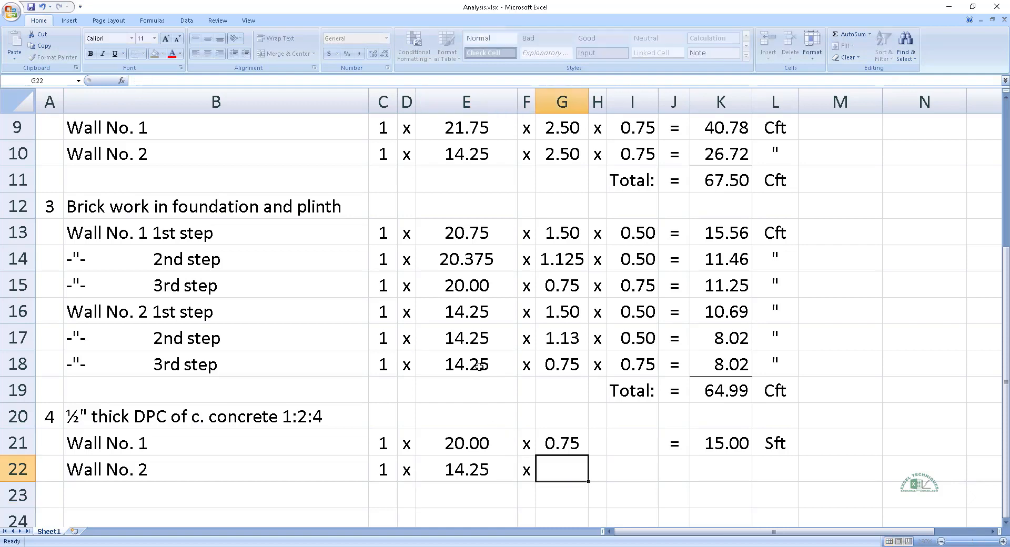
Step: Link the Wall No. 2 DPC width in G22 to G18
type("=")
scroll(505, 361, "up", 1)
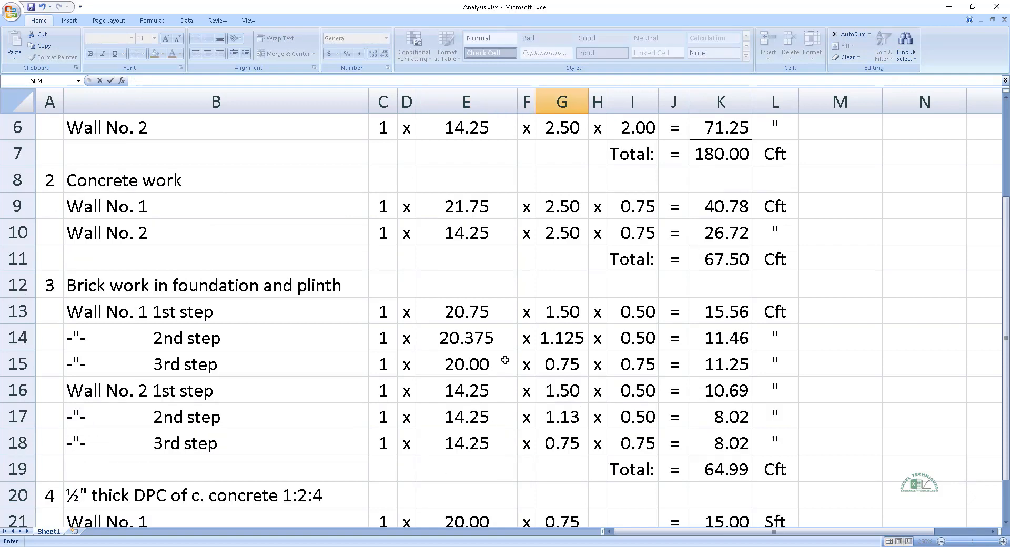
left_click(557, 437)
scroll(588, 402, "down", 4)
key("Return")
key("Up")
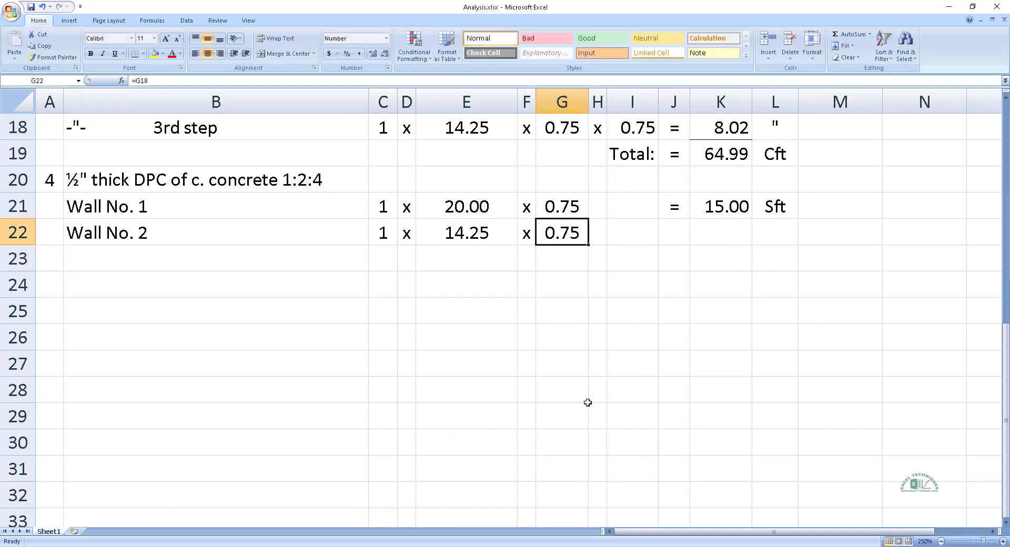
Step: Copy the equals sign and quantity formula from J21:K21 to row 22 and enter a ditto mark as the unit in L22
key("Right")
key("Right")
key("Up")
key("Right")
key("shift+Right")
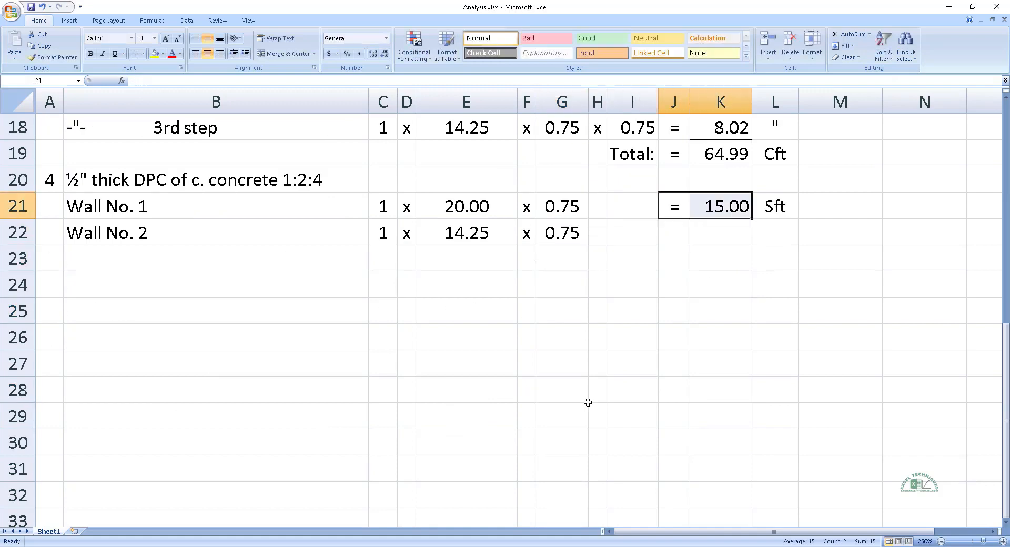
key("ctrl+c")
key("Down")
key("ctrl+v")
key("Right")
key("Right")
type("\"")
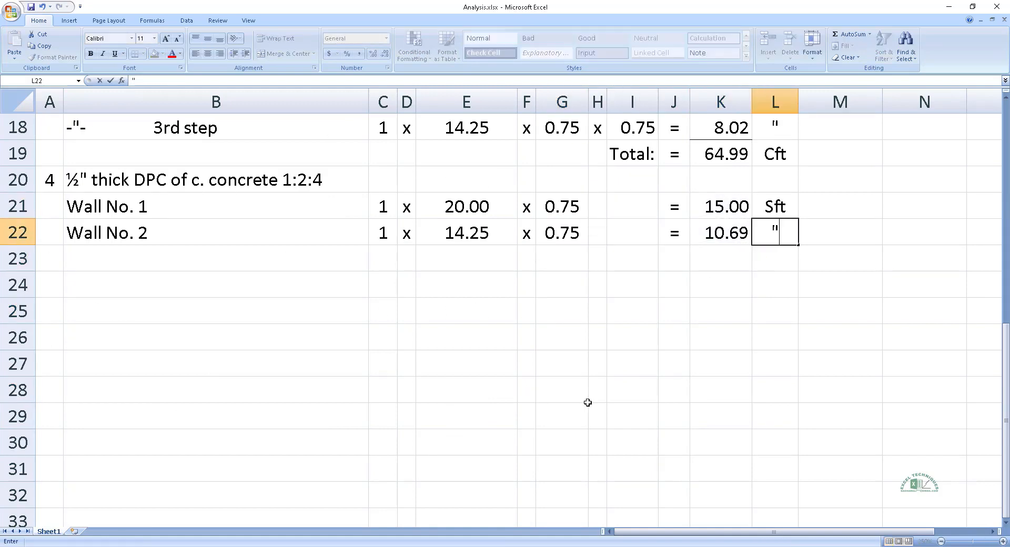
key("Return")
Step: Label I23 as Total: under the DPC quantities and enter an equals sign in J23
key("Left")
key("Left")
key("Left")
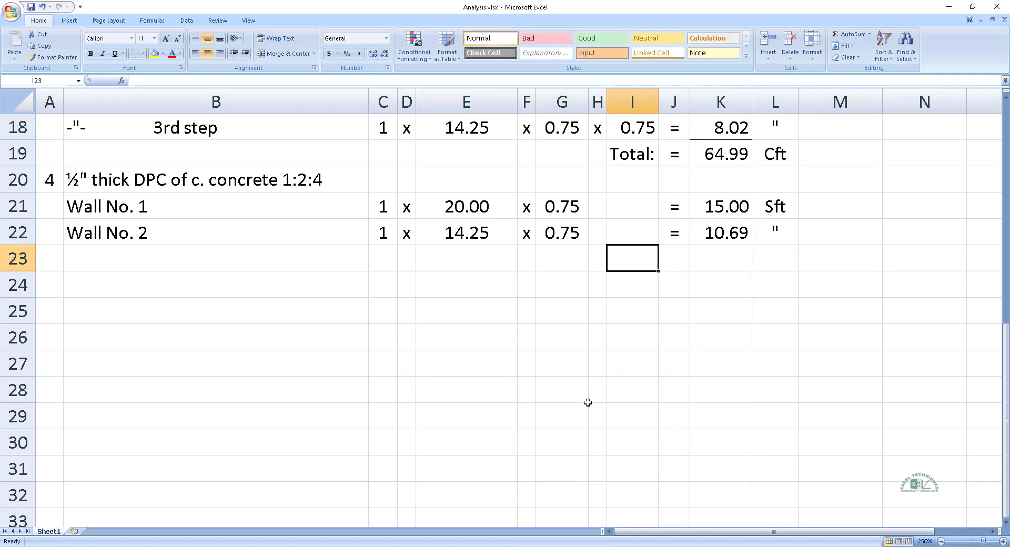
type("Total")
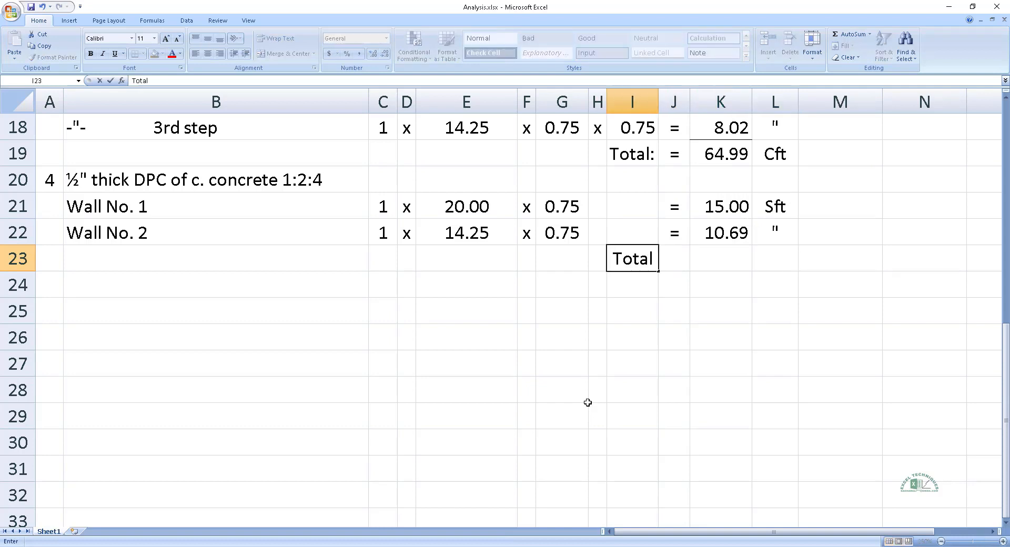
type(":")
key("Return")
key("Up")
key("Right")
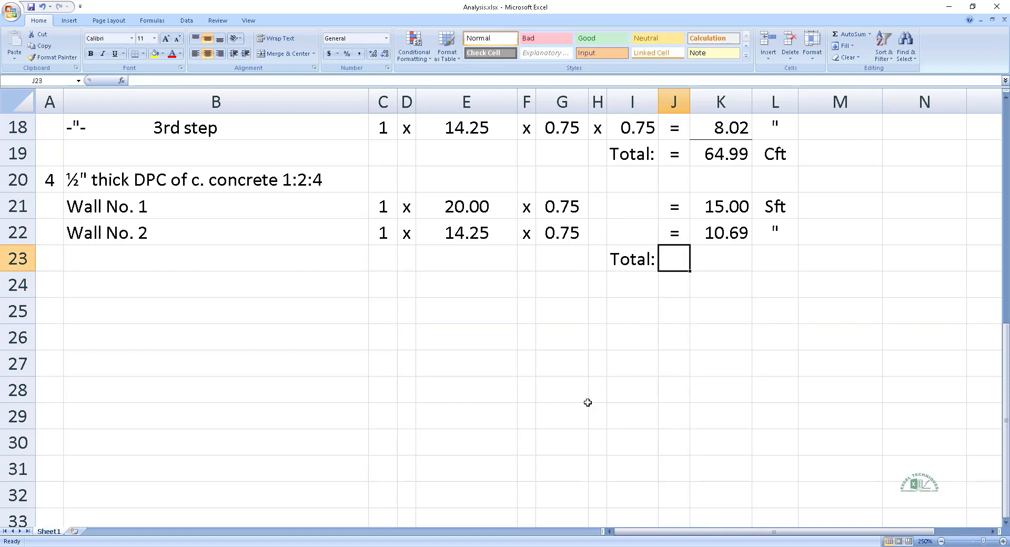
type("=")
key("Return")
Step: Enter the unit Sft in L23 and total the DPC quantities in K23 with AutoSum
key("Up")
key("Right")
key("Right")
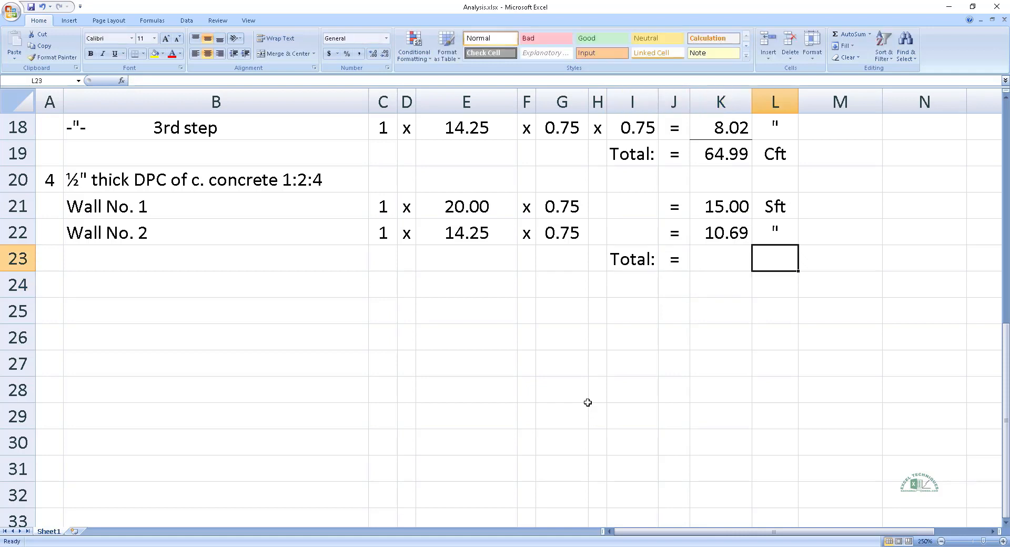
type("Sft")
key("Left")
key("Up")
key("Down")
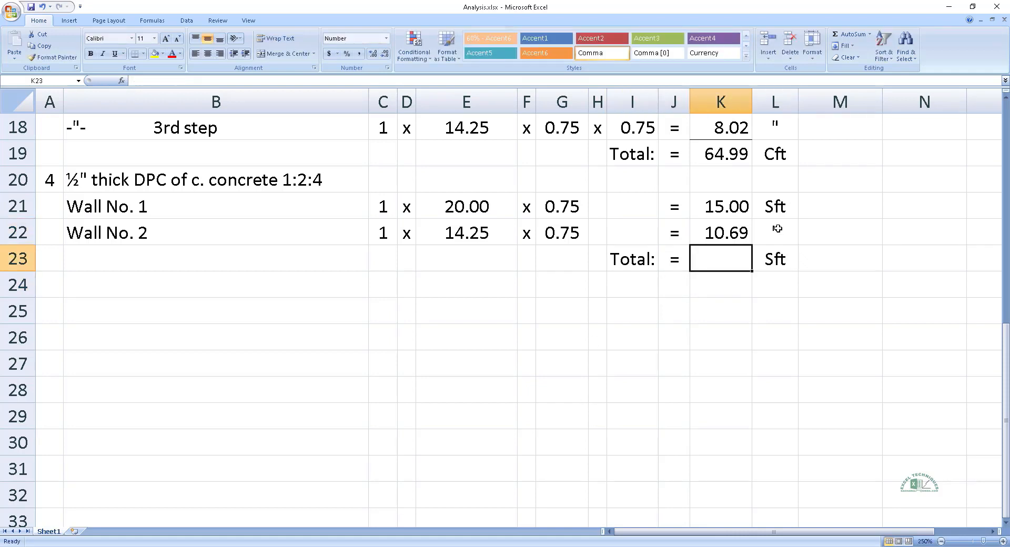
left_click(847, 34)
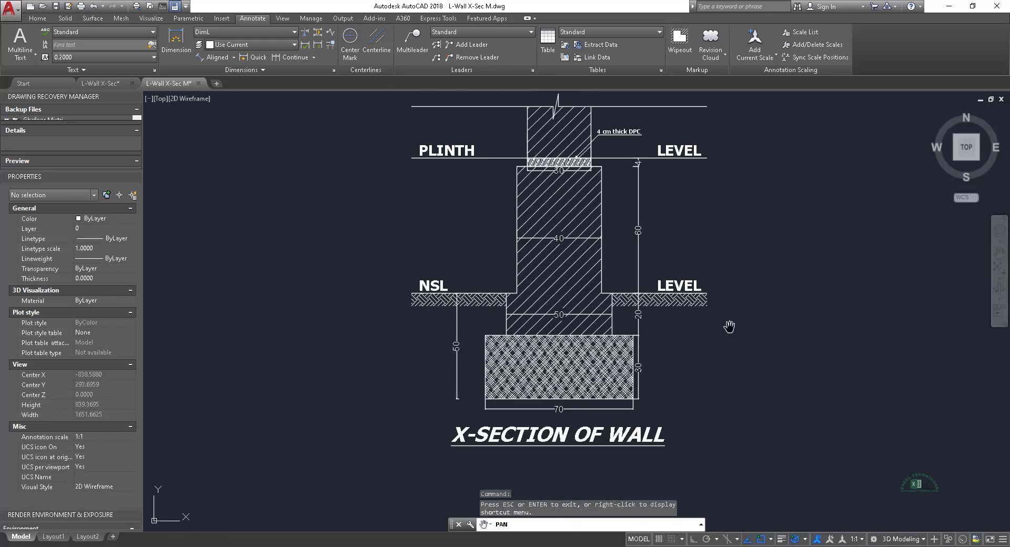
Step: Examine the wall's cross-section dimensions in the AutoCAD drawing and switch to the Excel quantities sheet
left_click_drag(727, 327, 727, 343)
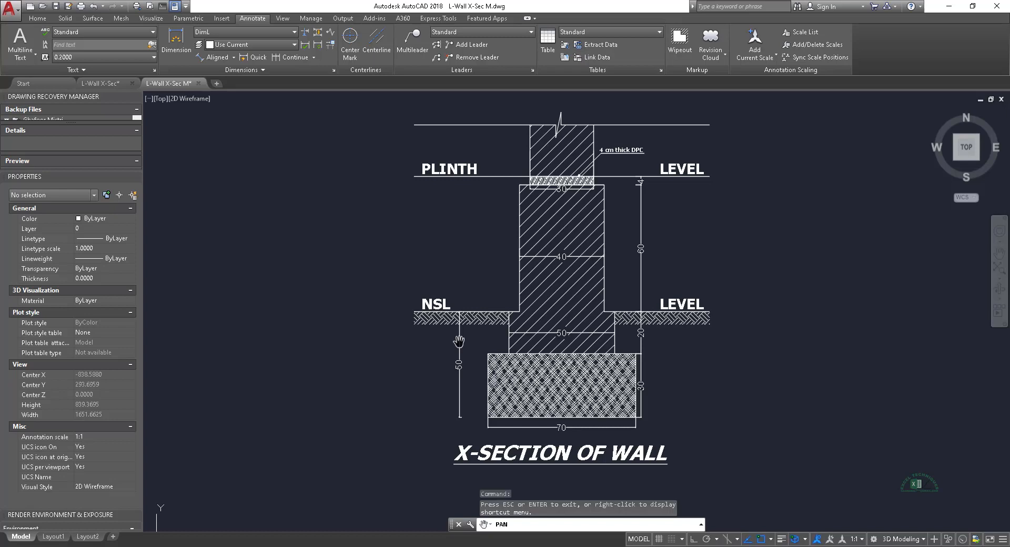
key("alt+Tab")
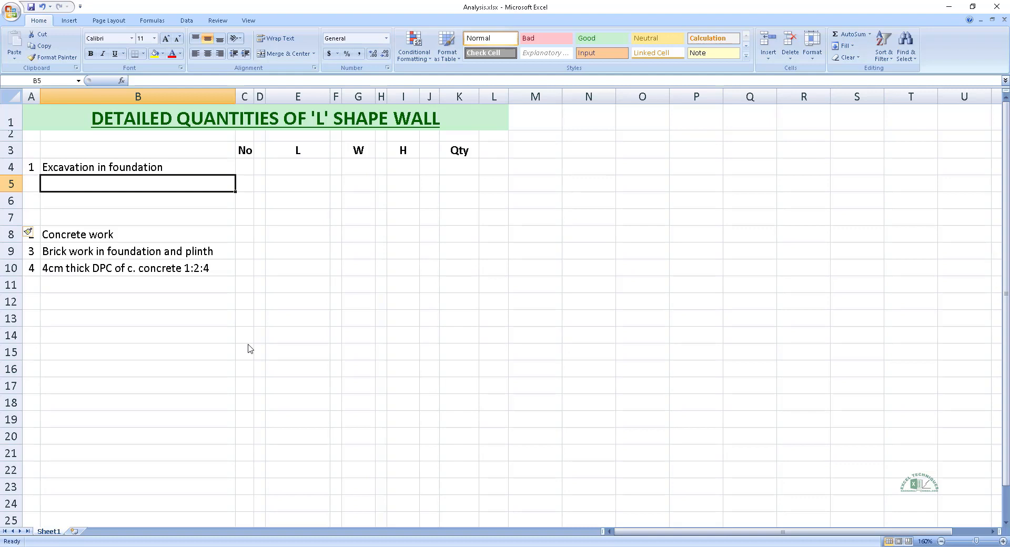
Step: Label B5 as Wall No. 1 under Excavation in foundation, with number 1 in C5 and an x in D5
type("Wall No. 1")
key("Tab")
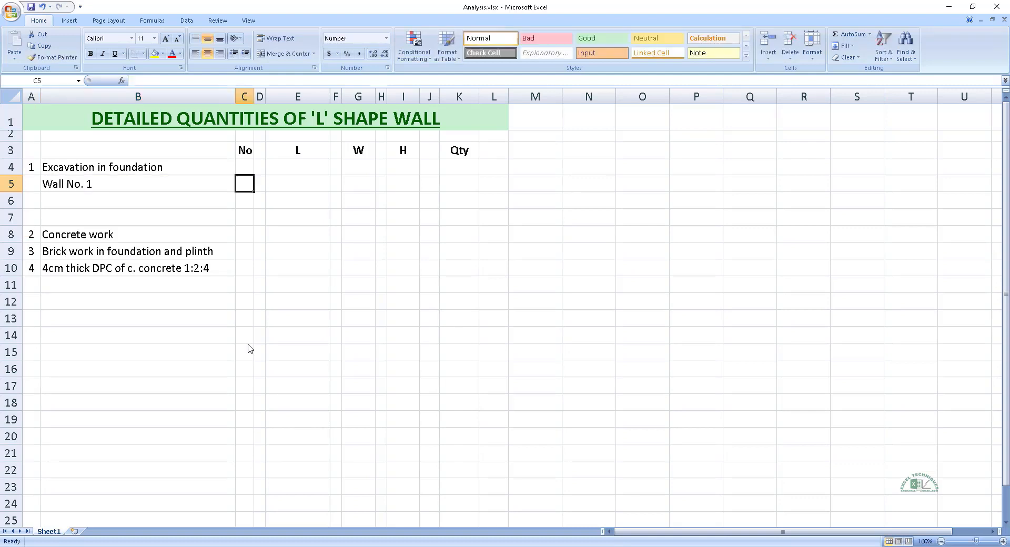
type("1")
key("Tab")
type("x")
key("Tab")
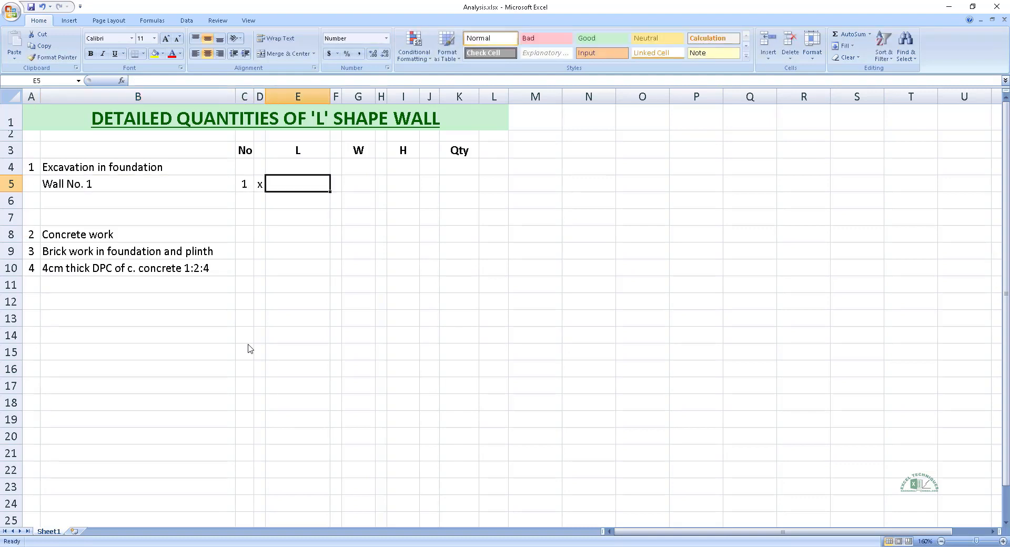
Step: Enter the length formula =6+0.70-0.30 in E5 and an x in F5
type("=")
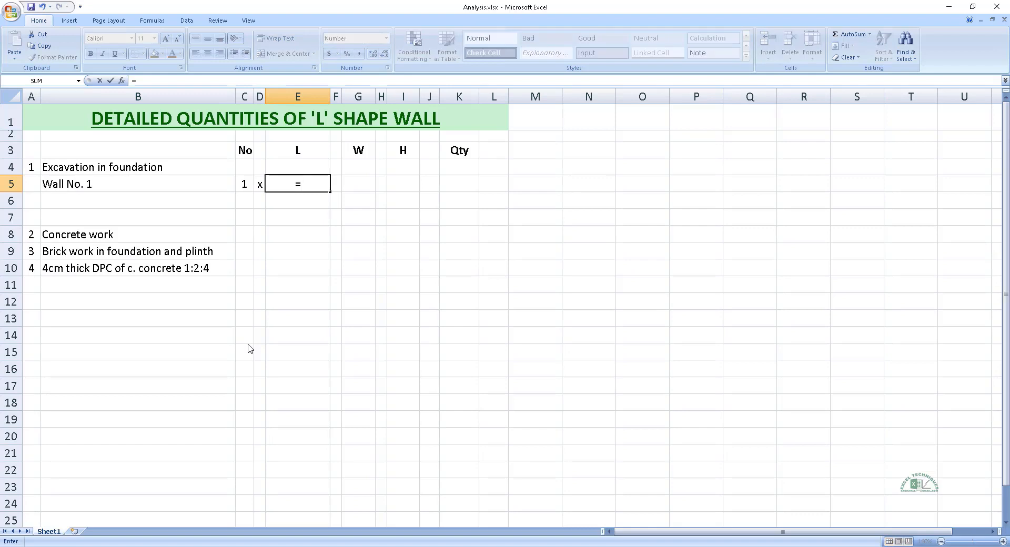
type("6+0.70-")
type("0.30")
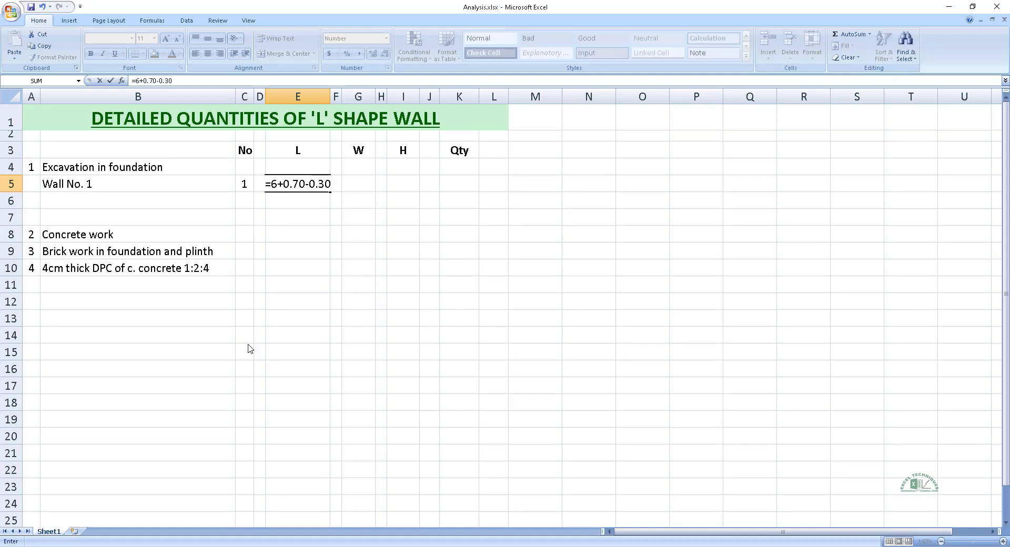
key("ctrl+Return")
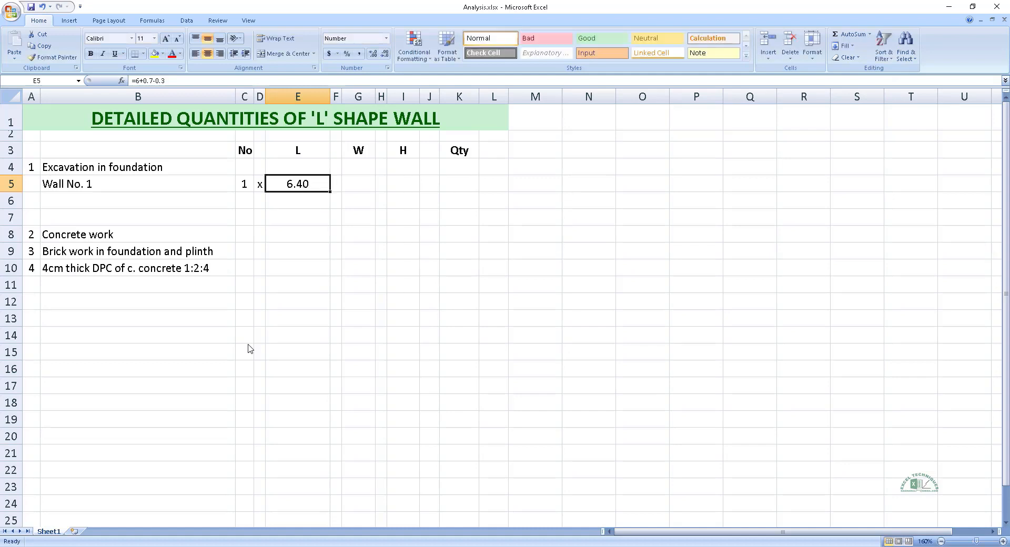
key("Right")
type("x")
key("Right")
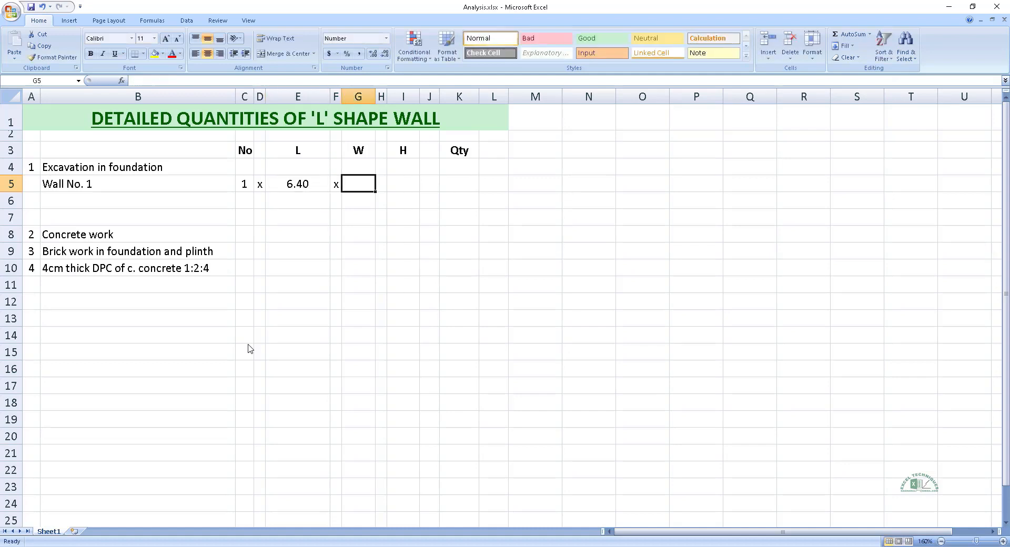
Step: Enter width 0.7 in G5, an x in H5, height 0.5 in I5 and an equals sign in J5
type("0.7")
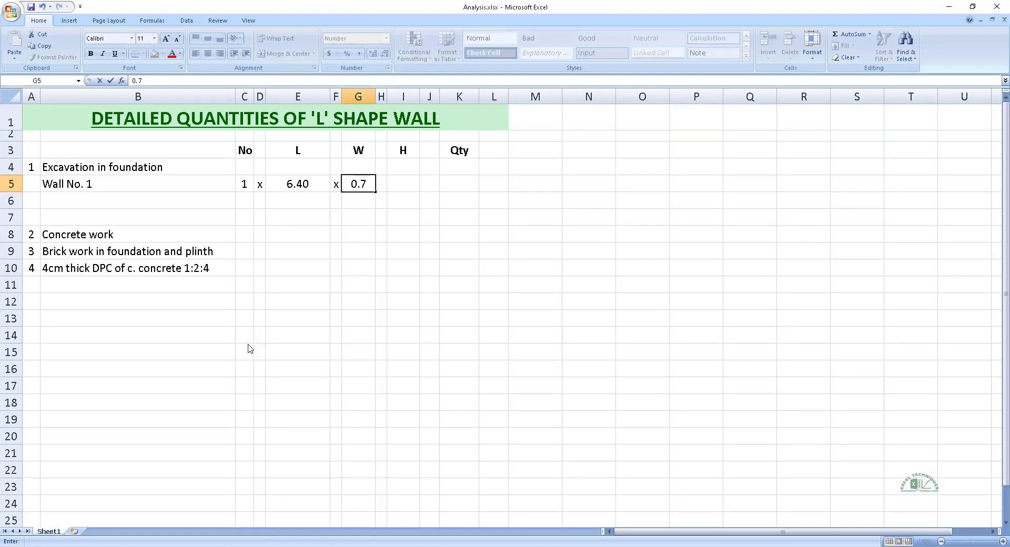
key("Right")
type("x")
key("Right")
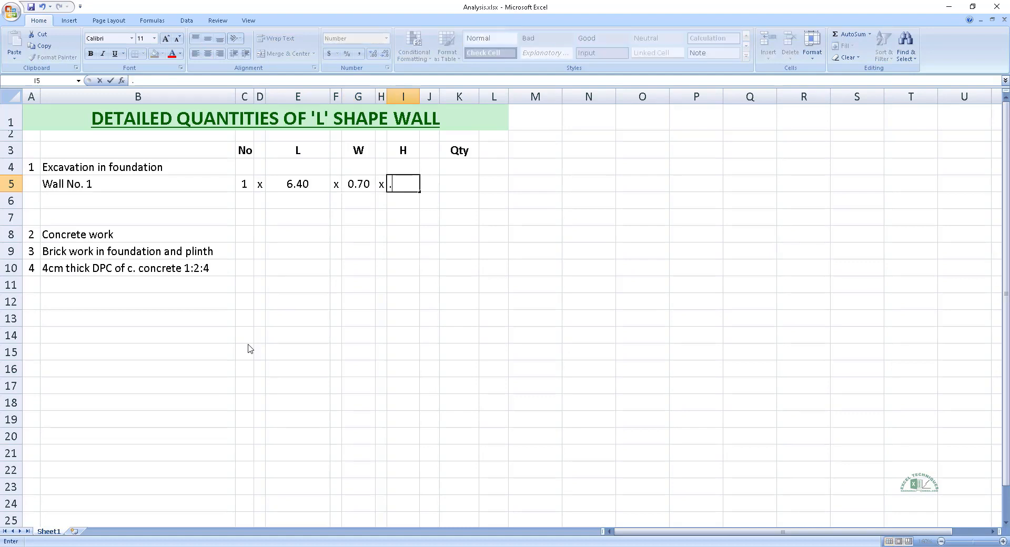
type("0.5")
key("Right")
type("=")
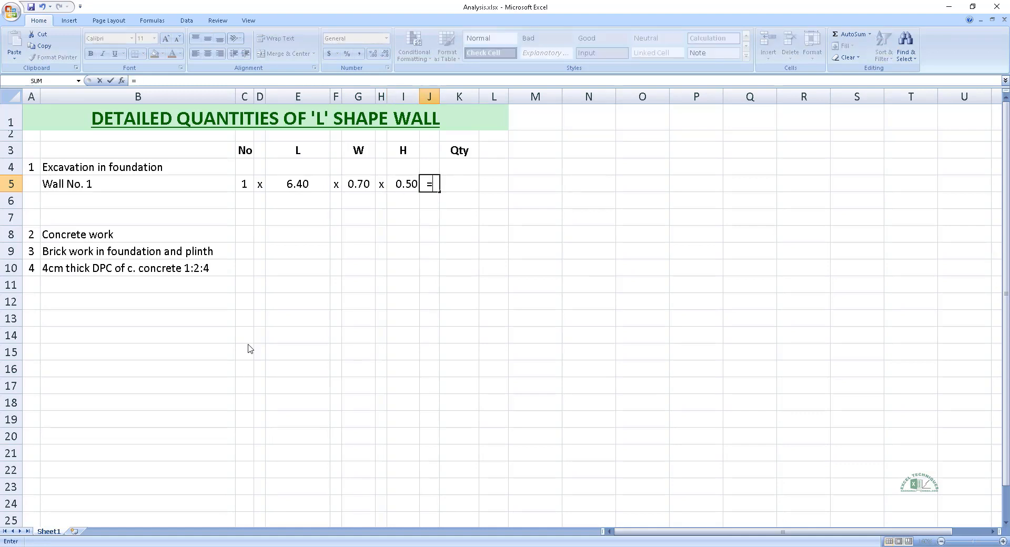
key("shift+Return")
key("Down")
Step: Calculate the quantity in K5 with the formula =C5*E5*G5*I5 and enter the unit Cum in L5
key("Right")
type("=")
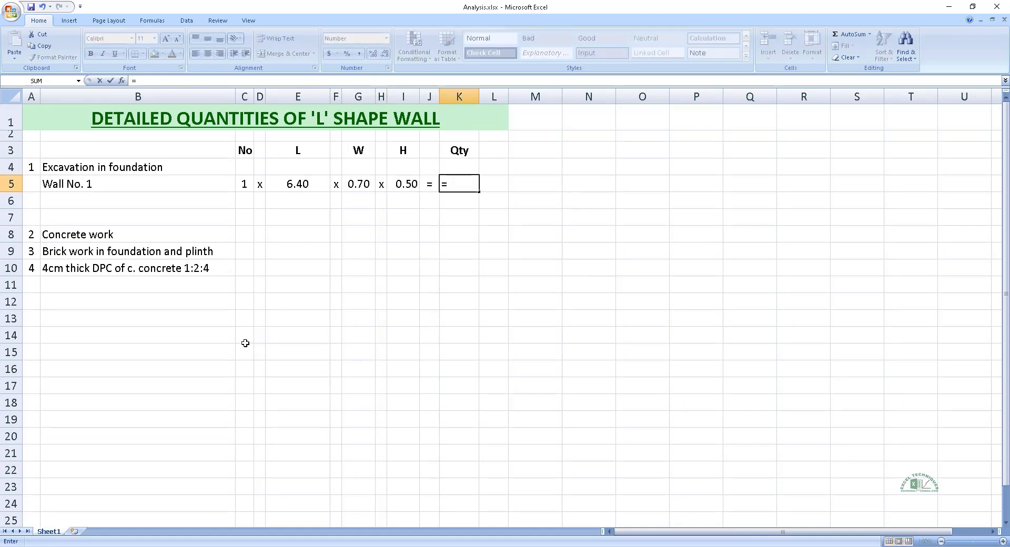
left_click(240, 183)
type("*")
left_click(298, 184)
type("*")
left_click(355, 185)
type("*")
left_click(400, 184)
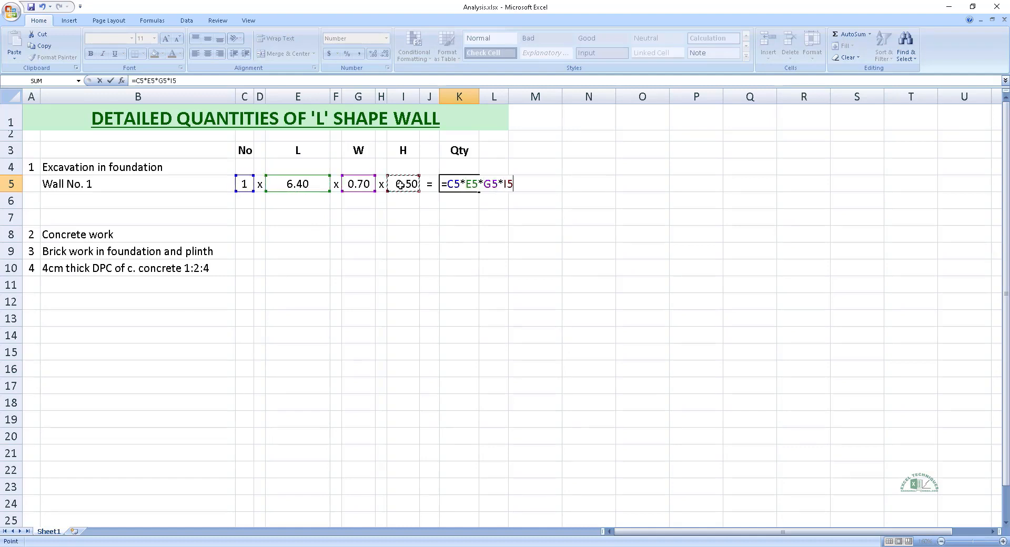
key("ctrl+Return")
key("Right")
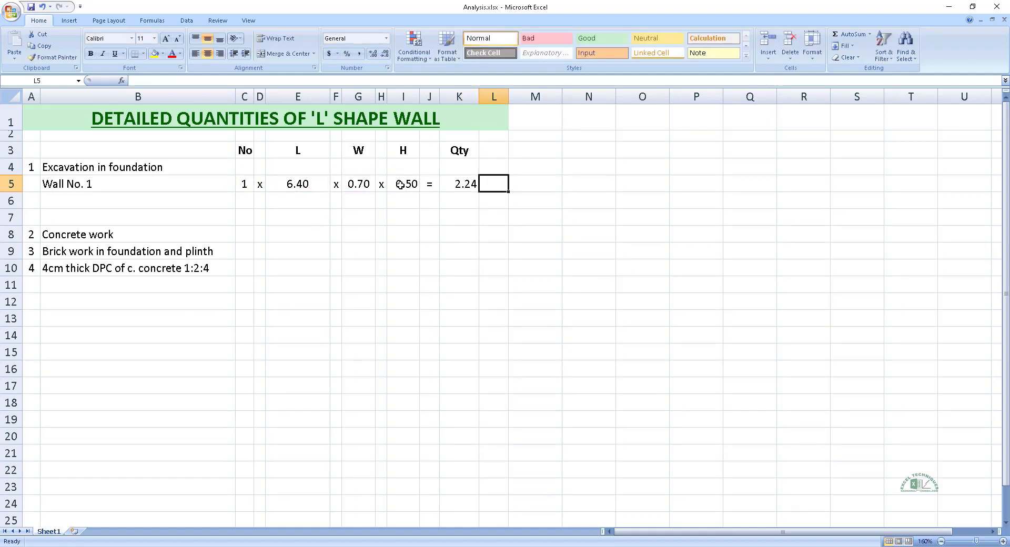
type("Cum")
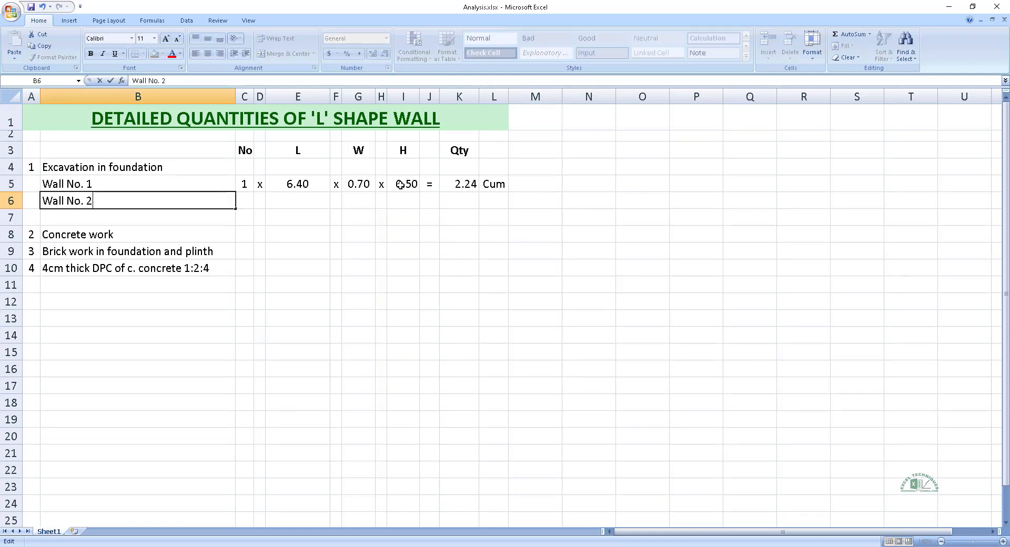
Step: Label B6 as Wall No. 2, with number 1 in C6 and an x in D6
key("ctrl+Return")
key("Right")
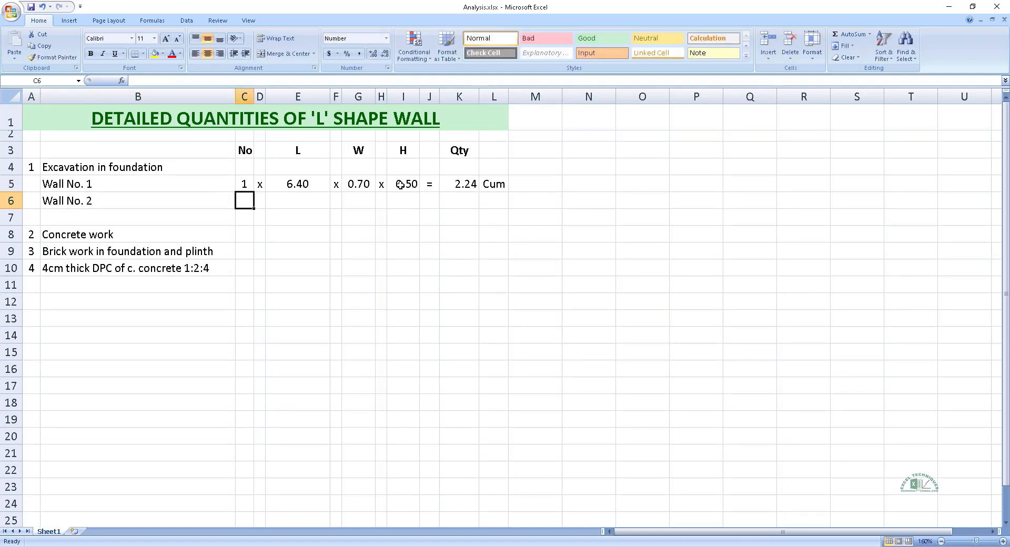
type("1")
key("Right")
type("x")
key("Right")
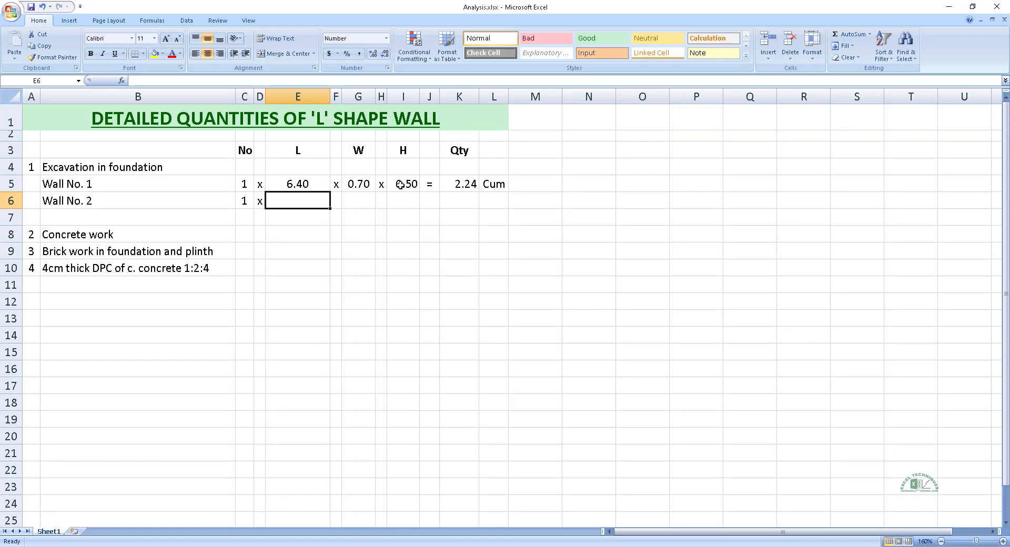
Step: Enter length 4, width 0.7 and height 0.5 for Wall No. 2 in row 6, separated by x signs
type("4")
key("Right")
type("x")
key("Right")
type(".")
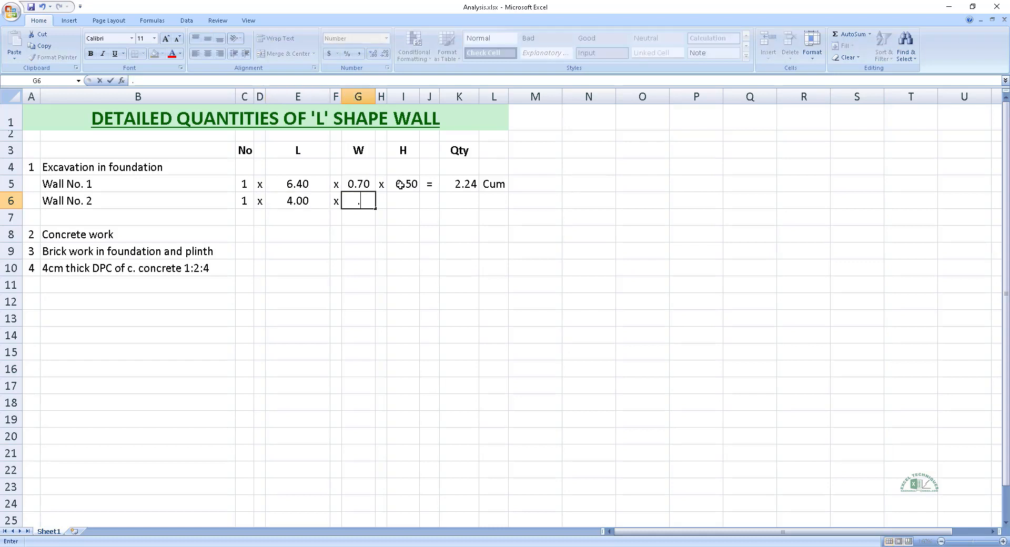
type("7")
key("Right")
type("x")
key("Right")
type(".5")
key("Right")
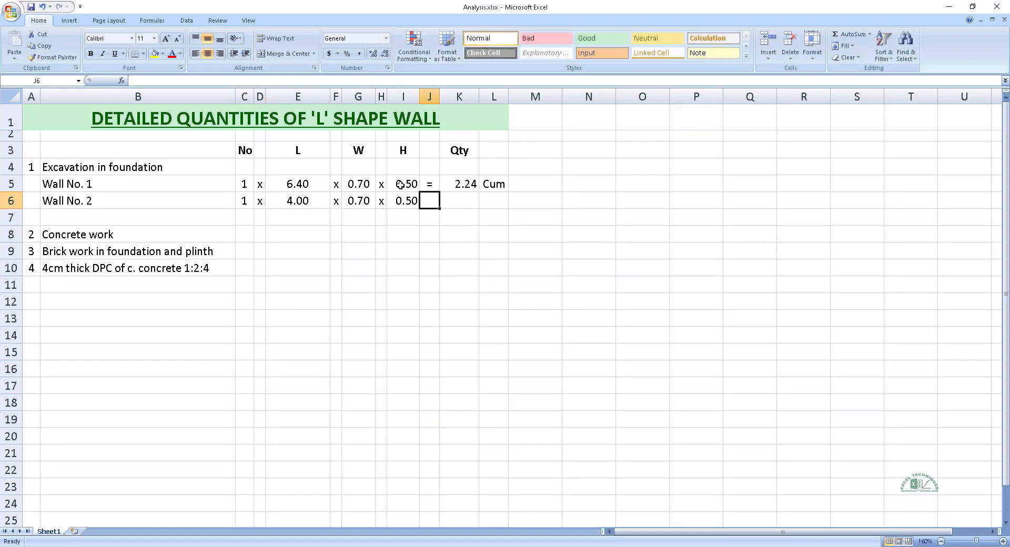
Step: Copy the equals sign and quantity formula from J5:K5 to row 6 and enter a ditto mark as the unit in L6
key("Up")
key("shift+Right")
key("ctrl+c")
key("Down")
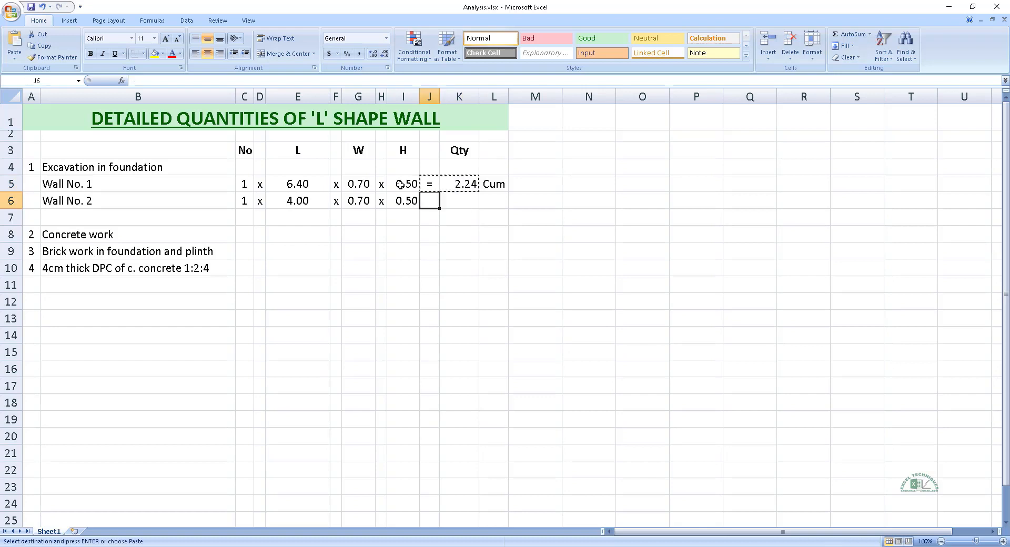
key("ctrl+v")
key("Right")
key("Right")
type("\"")
key("Return")
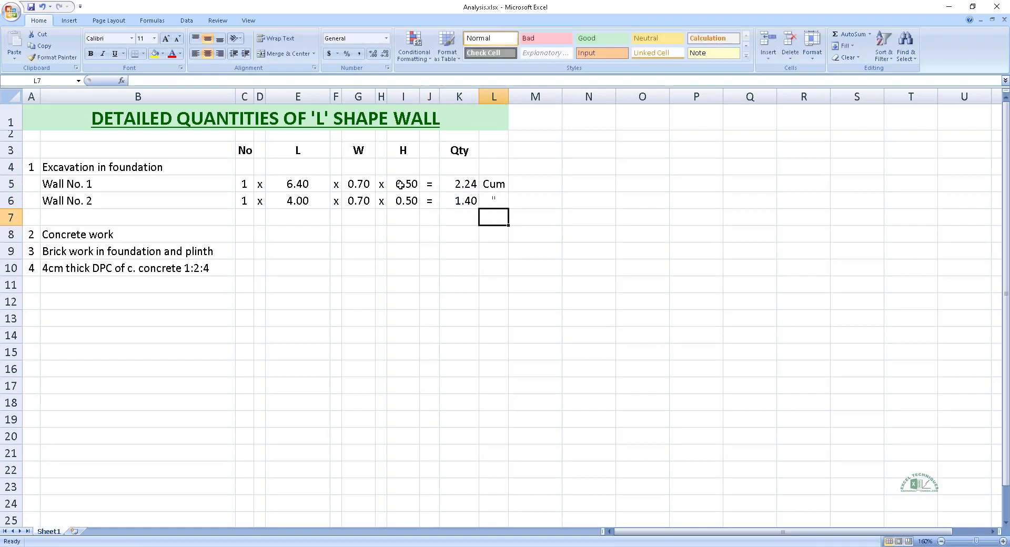
Step: Label I7 as Total: under the excavation quantities and enter an equals sign in J7
key("Left")
key("Left")
key("Left")
type("Total:")
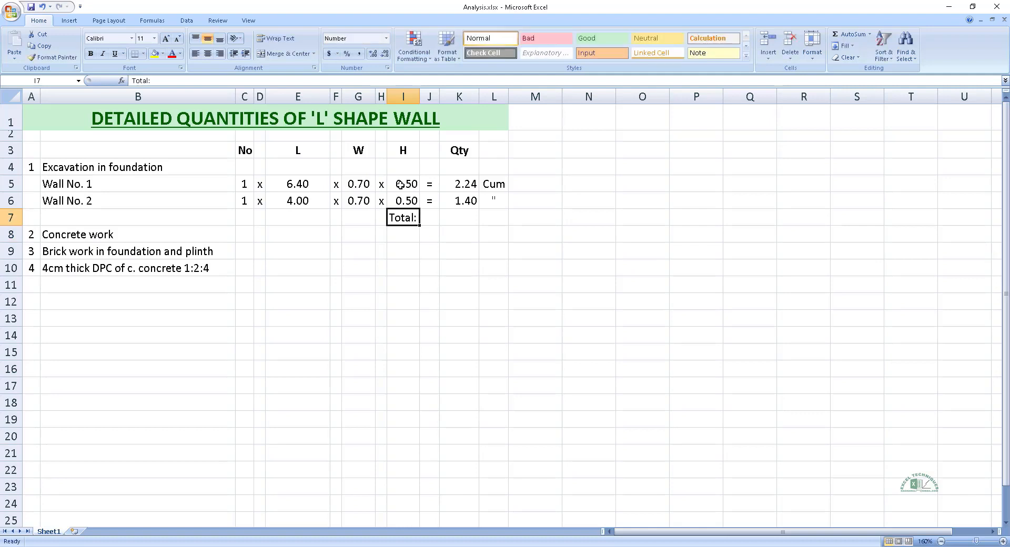
key("Right")
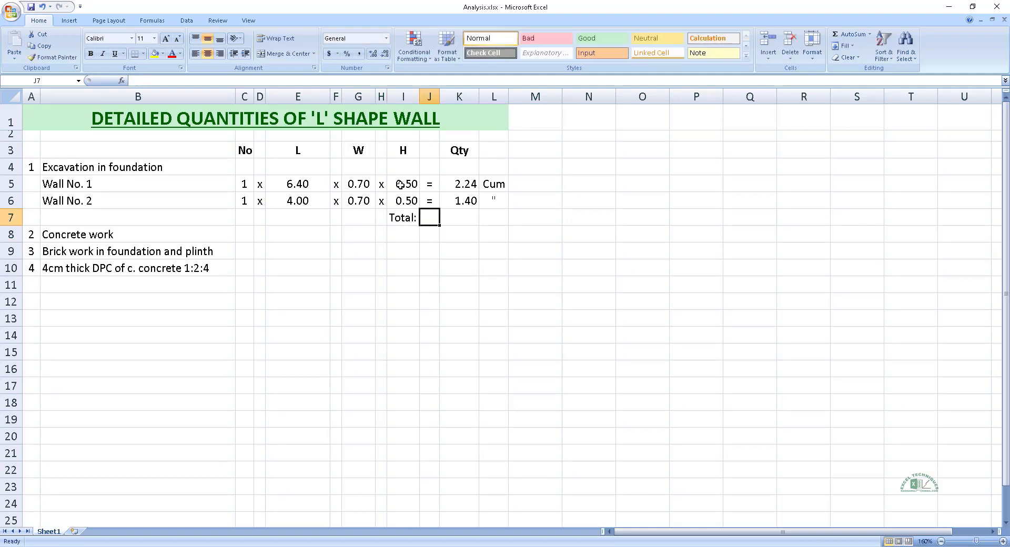
type("=")
key("Return")
Step: Enter the unit Cum in L7 and add a bottom border to K6
key("Right")
key("Right")
key("Up")
type("Cum")
key("Up")
key("Left")
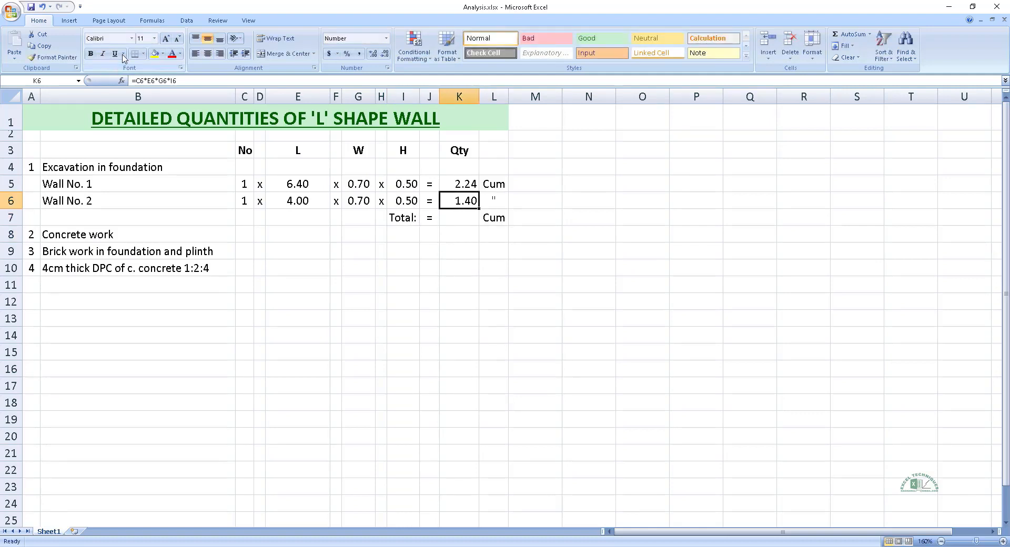
Step: Total the excavation quantities in K7 with AutoSum
left_click(472, 219)
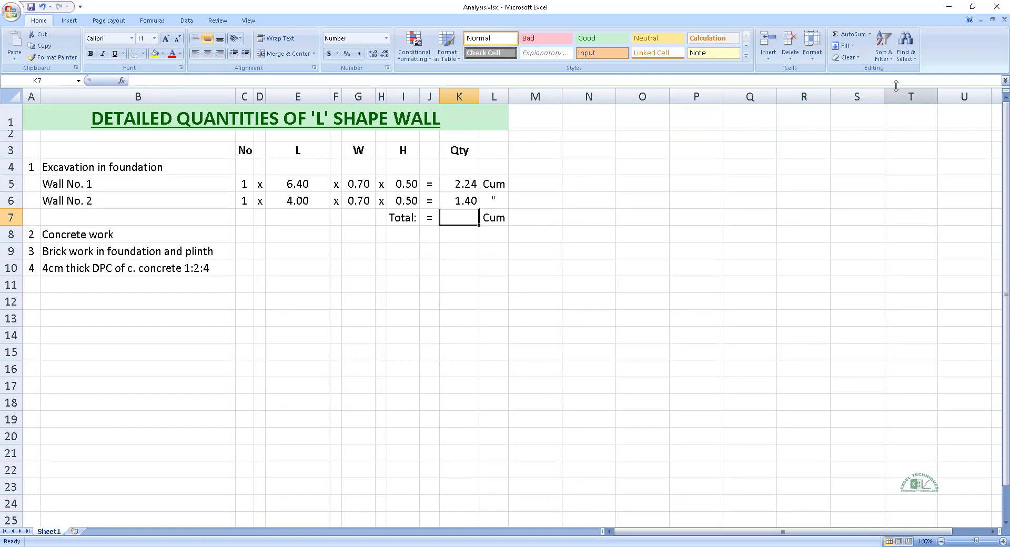
left_click(841, 40)
key("Return")
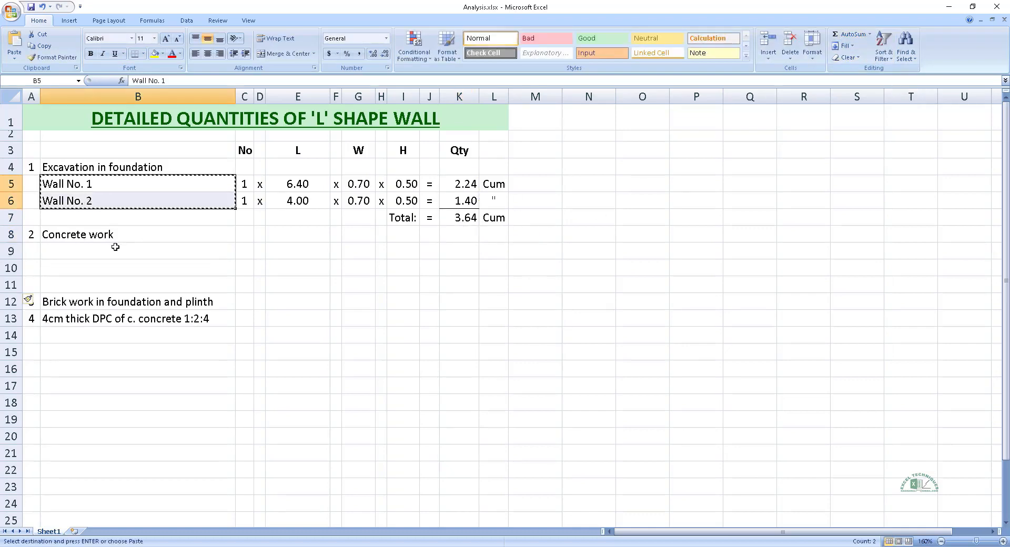
Step: Paste the wall labels from B5:B6 into B9:B10 under Concrete work and link C9 to C5
left_click(115, 250)
key("ctrl+v")
key("Right")
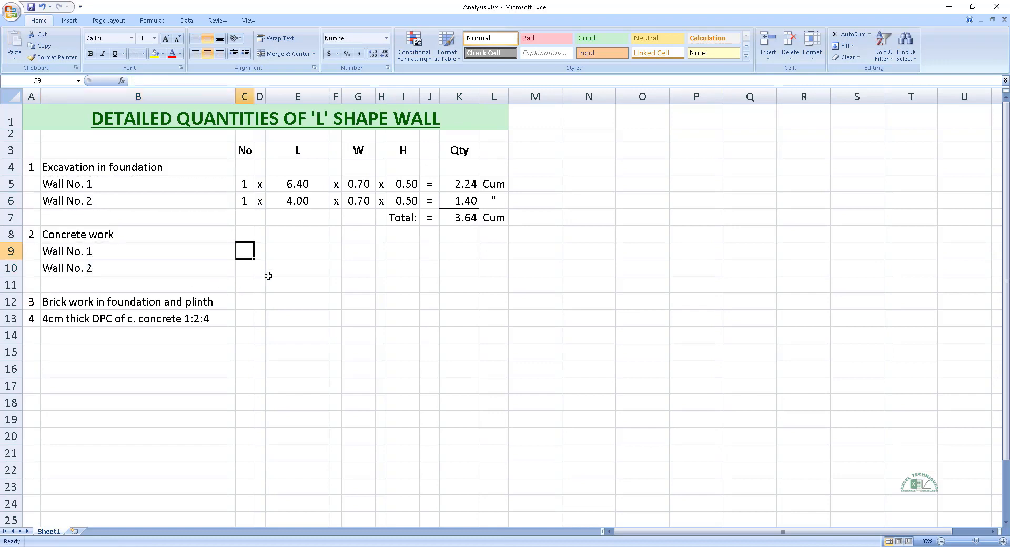
type("=")
left_click(241, 184)
key("Return")
Step: Link the concrete length in E9 to E5 and the concrete width in G9 to G5
left_click(298, 251)
type("=")
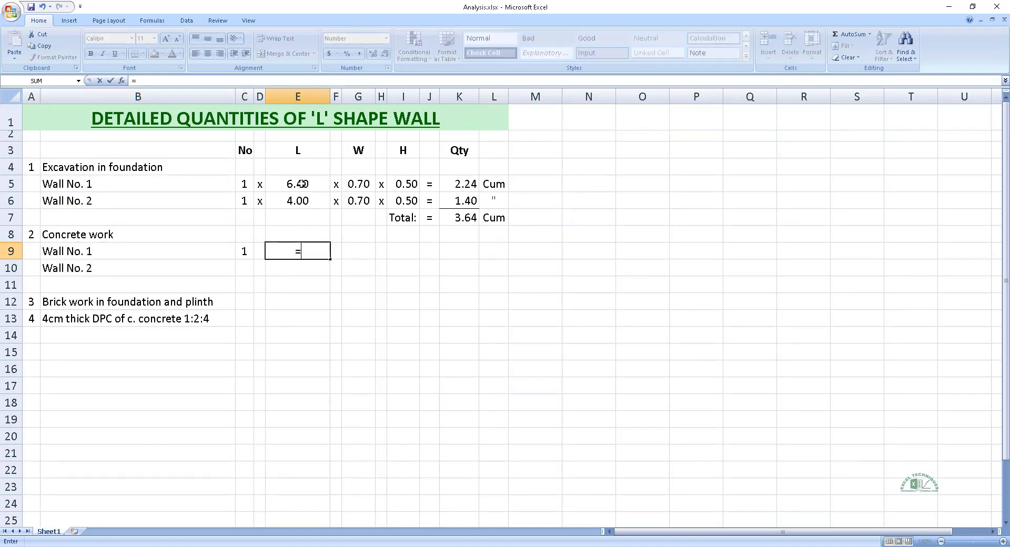
left_click(298, 184)
key("Return")
left_click(359, 251)
type("=")
left_click(368, 184)
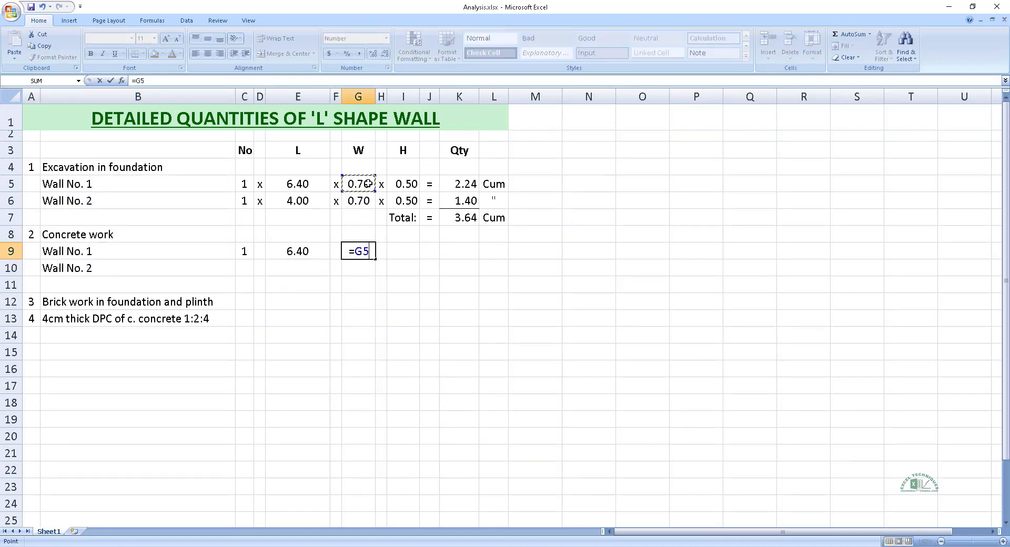
key("Return")
Step: Enter x signs in D9, F9 and H9 and the concrete height 0.3 in I9
left_click(261, 255)
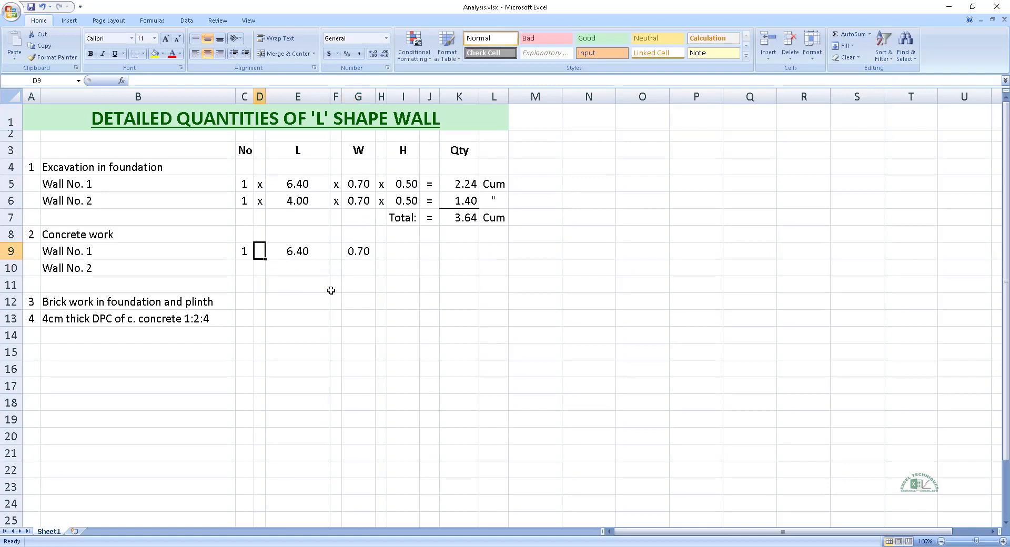
type("x")
key("Right")
key("Right")
type("x")
key("Right")
key("Right")
type("x")
key("Right")
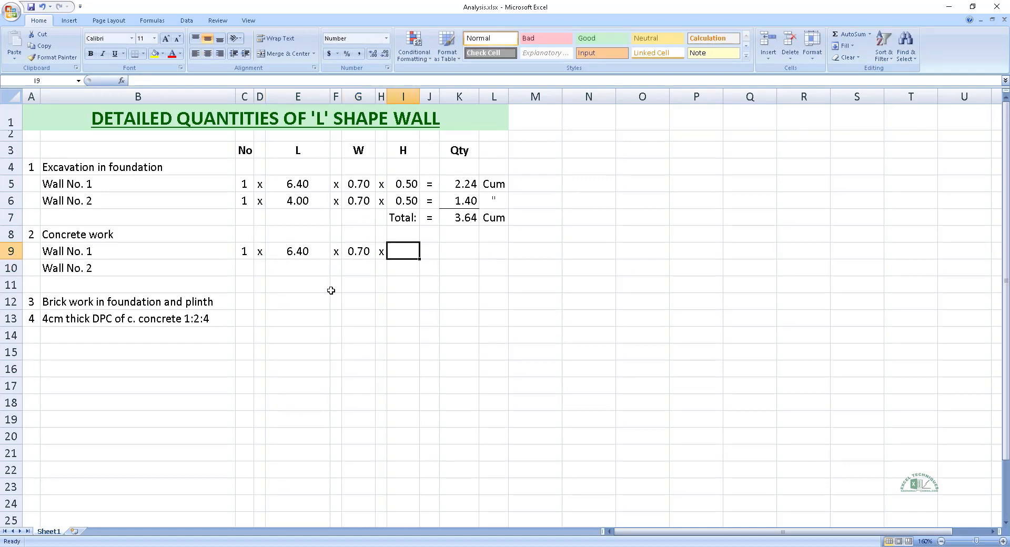
type("0.3")
key("Right")
Step: Copy the equals sign and quantity formula from J5:K5 to J9:K9 and enter the unit Cum in L9
key("Up")
key("Up")
key("Up")
key("Up")
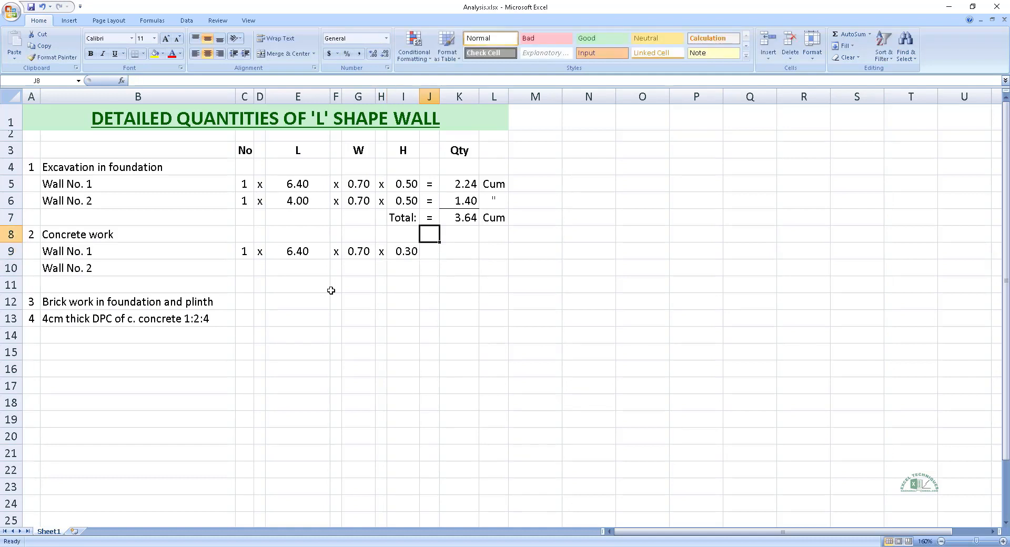
key("shift+Right")
key("ctrl+c")
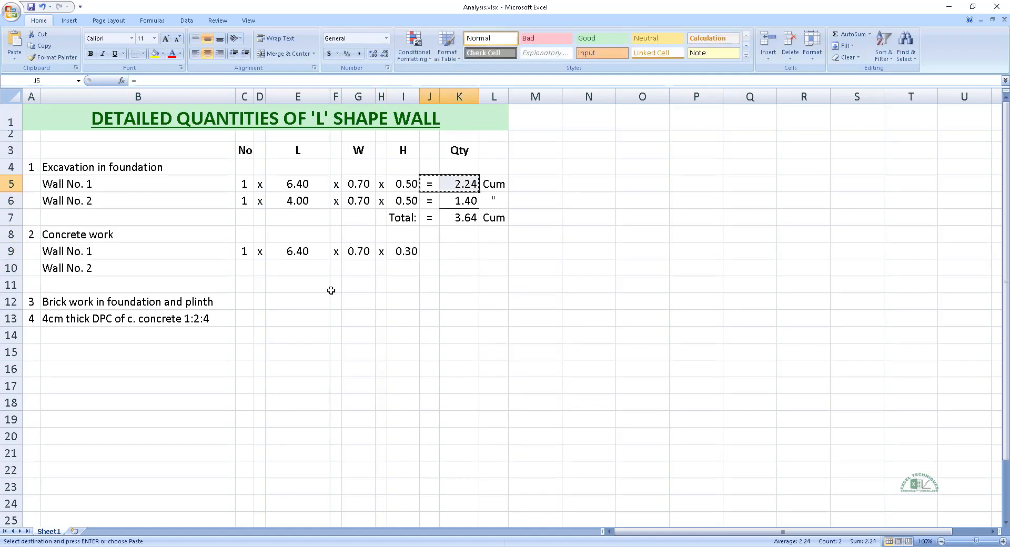
key("Down")
key("Down")
key("Down")
key("Down")
key("Return")
key("Right")
key("Right")
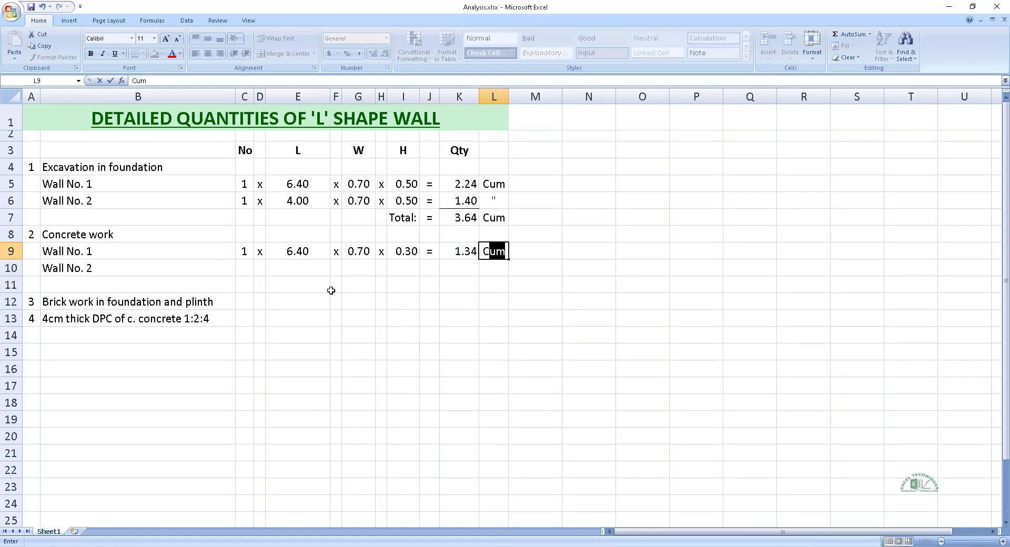
key("Return")
Step: Copy the Wall No. 1 concrete number, length, width and x signs from C9:H9 to C10:H10
key("Left")
key("Left")
key("Left")
key("Left")
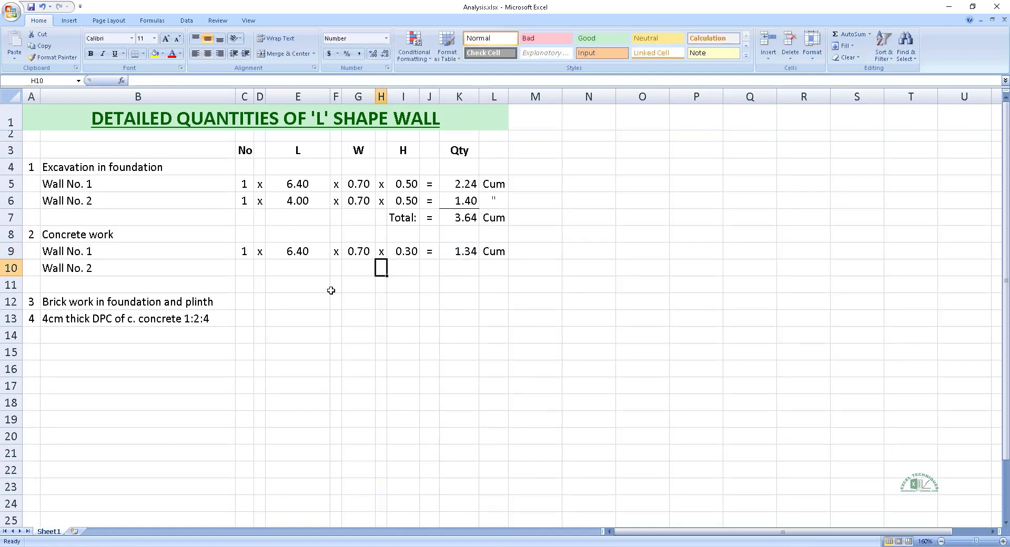
key("Left")
key("Left")
key("Left")
key("Left")
key("Left")
key("Up")
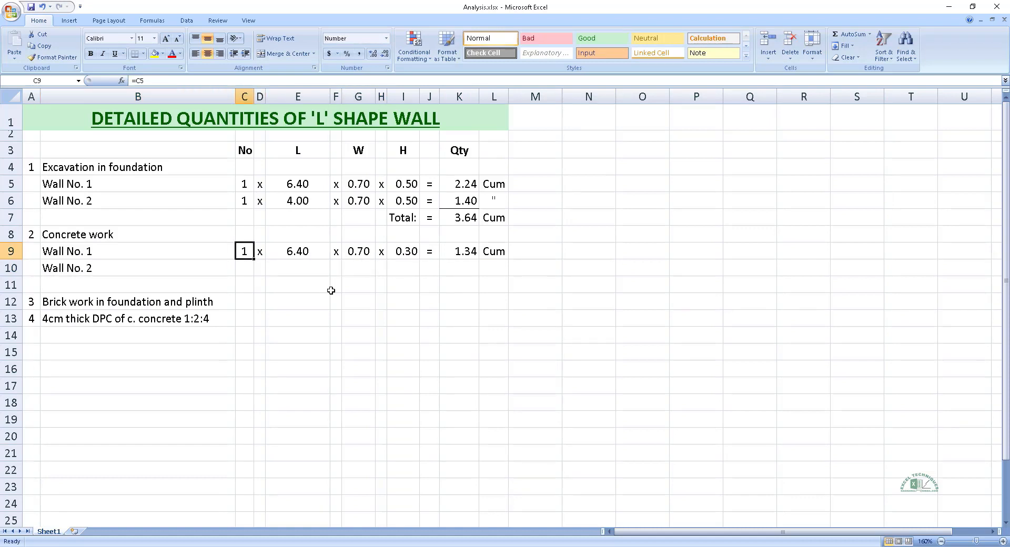
key("shift+Right")
key("shift+Right")
key("shift+Right")
key("shift+Right")
key("shift+Right")
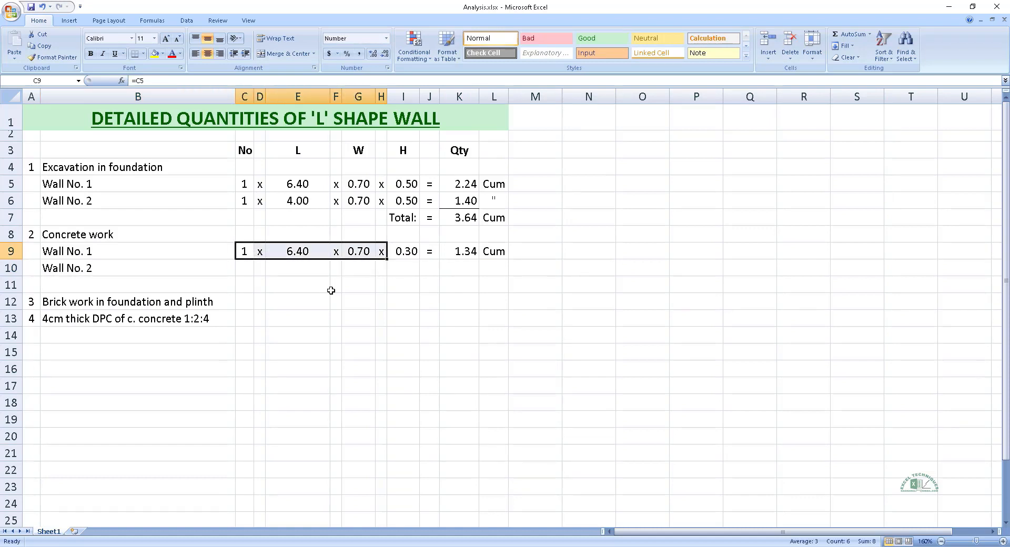
key("ctrl+c")
key("Down")
key("ctrl+v")
Step: Link the Wall No. 2 concrete height in I10 to I9
key("Right")
key("Right")
key("Right")
key("Right")
key("Right")
key("Right")
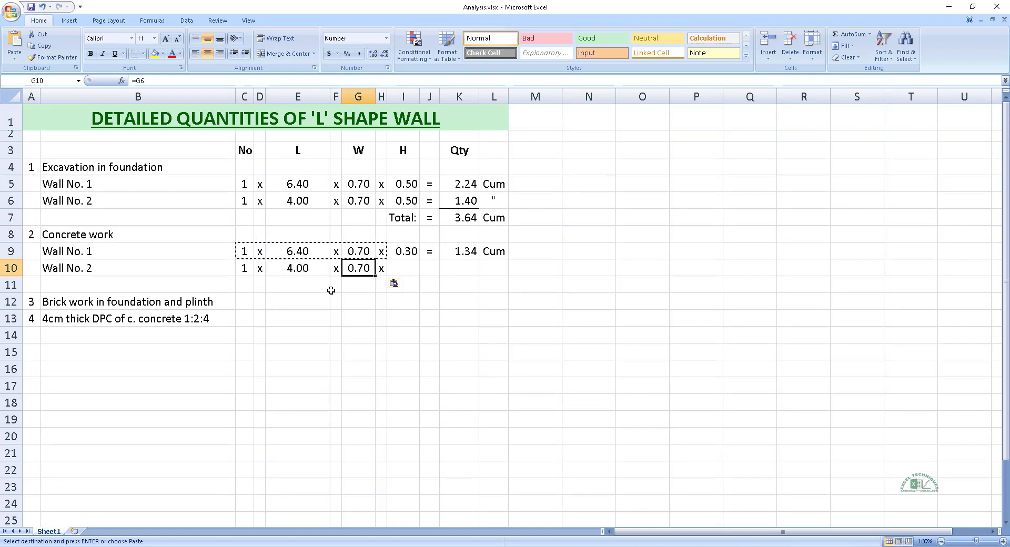
type("=I9")
key("Return")
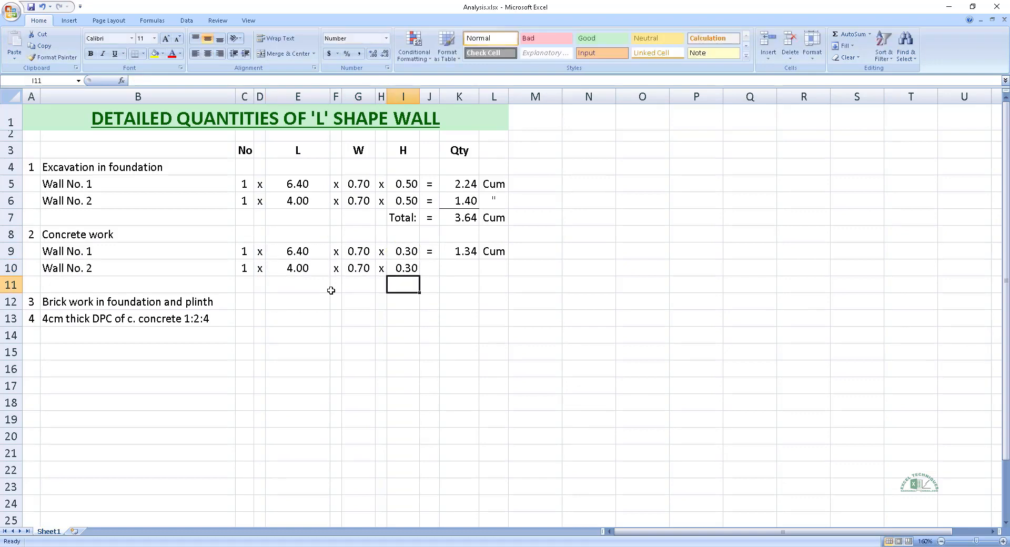
Step: Copy the equals sign and quantity formula from J9:K9 to J10:K10 and enter a ditto mark in L10
key("Up")
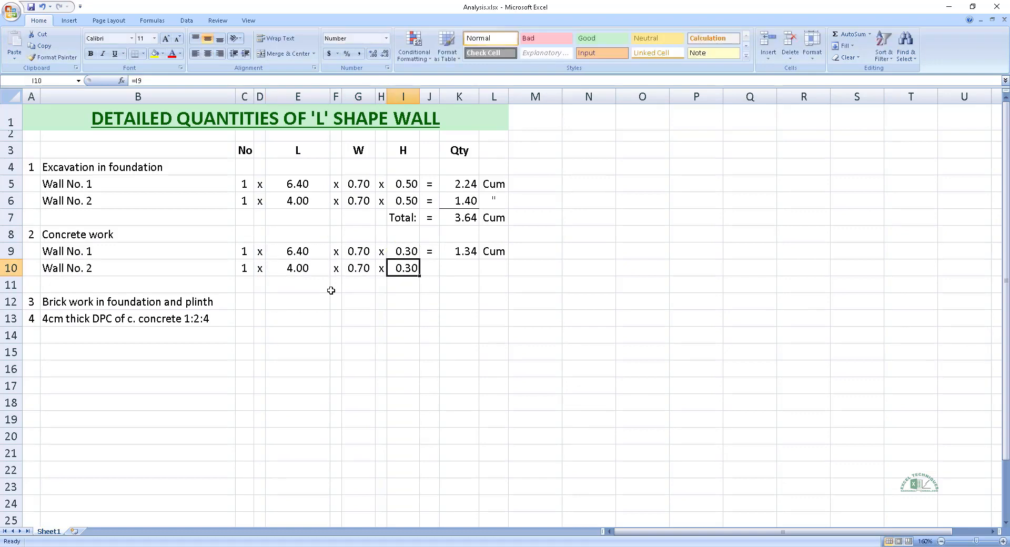
key("Up")
key("Right")
key("shift+Right")
key("ctrl+c")
key("Down")
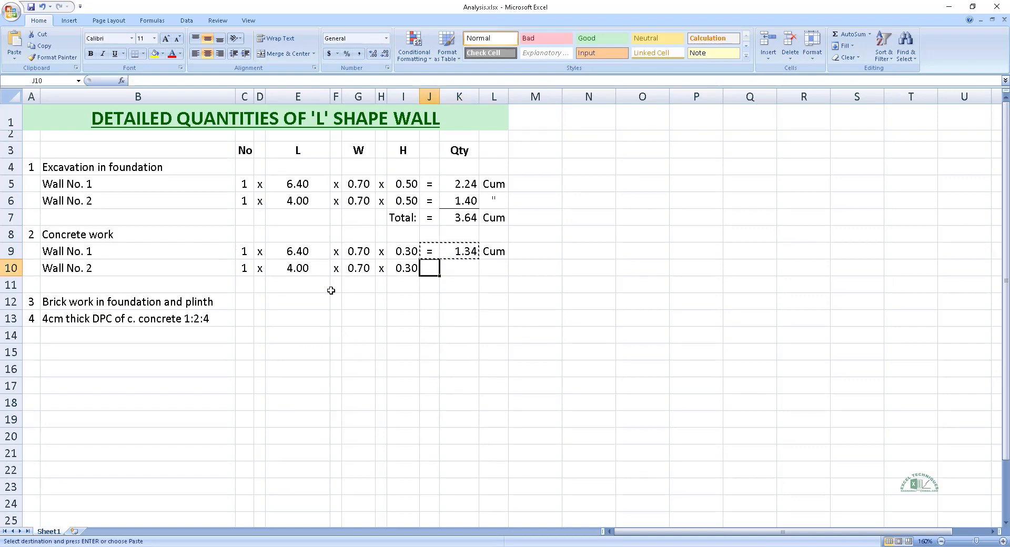
key("ctrl+v")
key("Right")
key("Right")
type("\"")
key("Return")
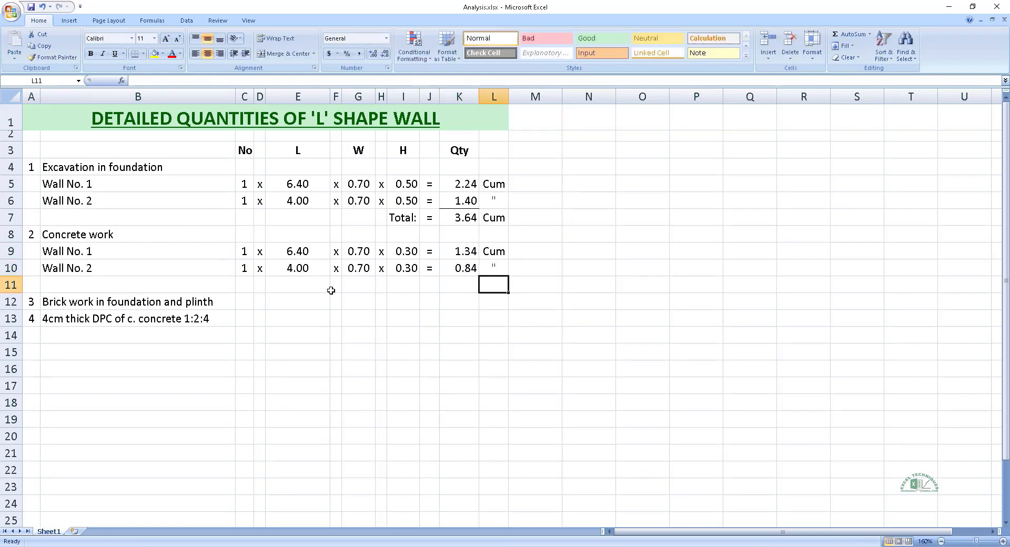
Step: Enter the label Total: in I11 and an equals sign in J11 for the concrete work
key("Left")
key("Left")
key("Left")
type("Total:")
key("Right")
type("=")
key("Tab")
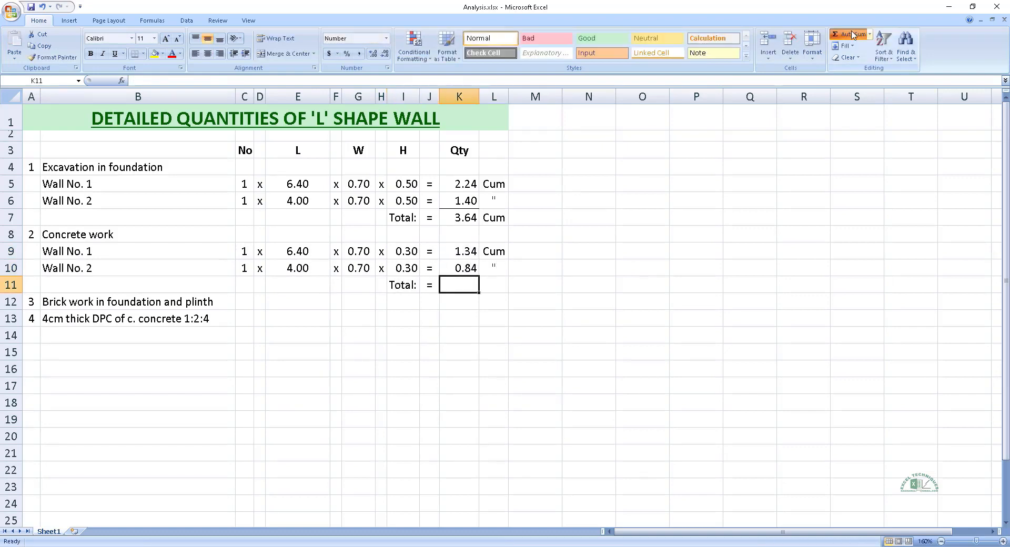
Step: Sum the concrete quantities in K11 with AutoSum and enter the unit Cum in L11
left_click(853, 35)
key("Return")
key("Right")
key("Right")
key("Up")
type("Cum")
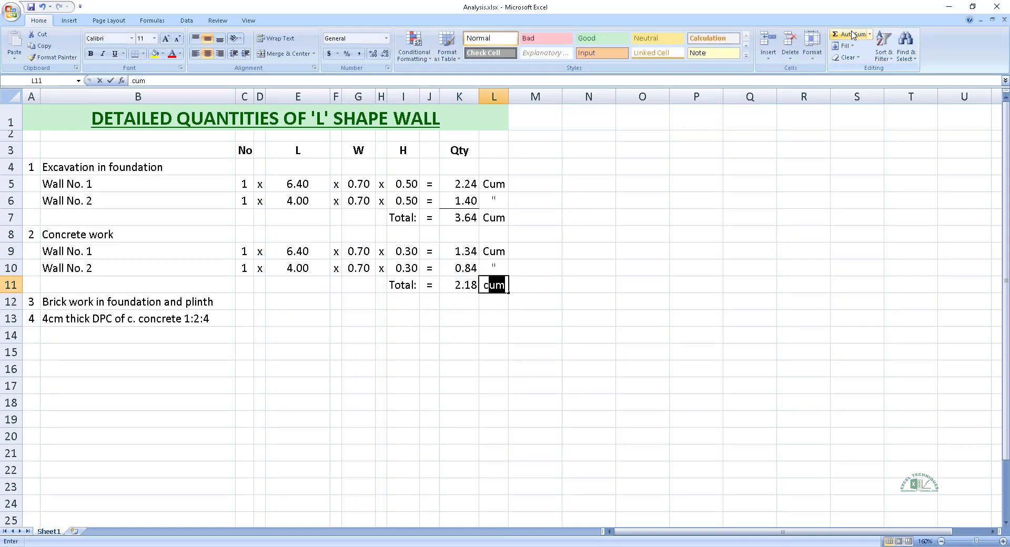
key("Return")
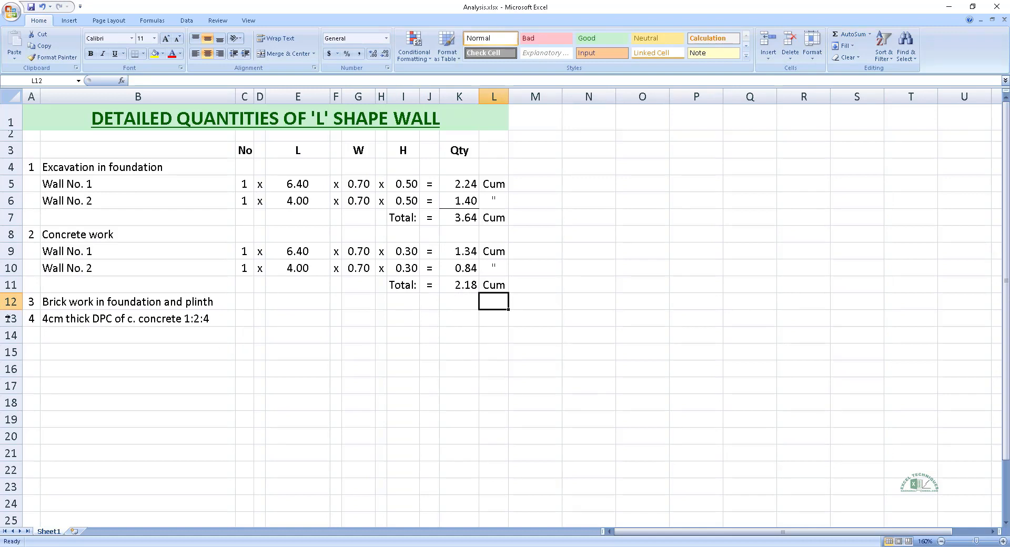
Step: Insert six blank rows above the DPC item and enter the label Wall No. 1 1st step in B13
key("Left")
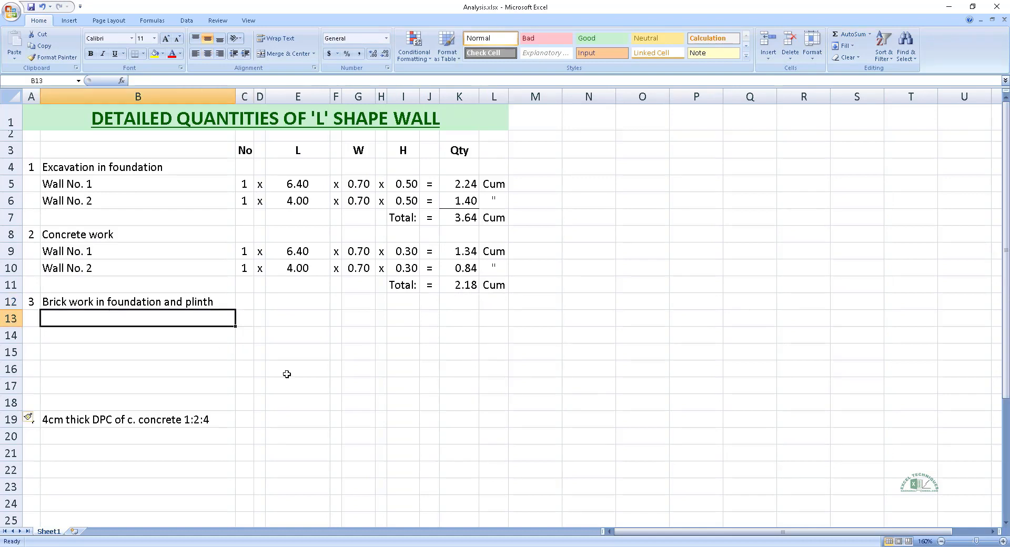
type("Wall No. 1 1st step")
key("Tab")
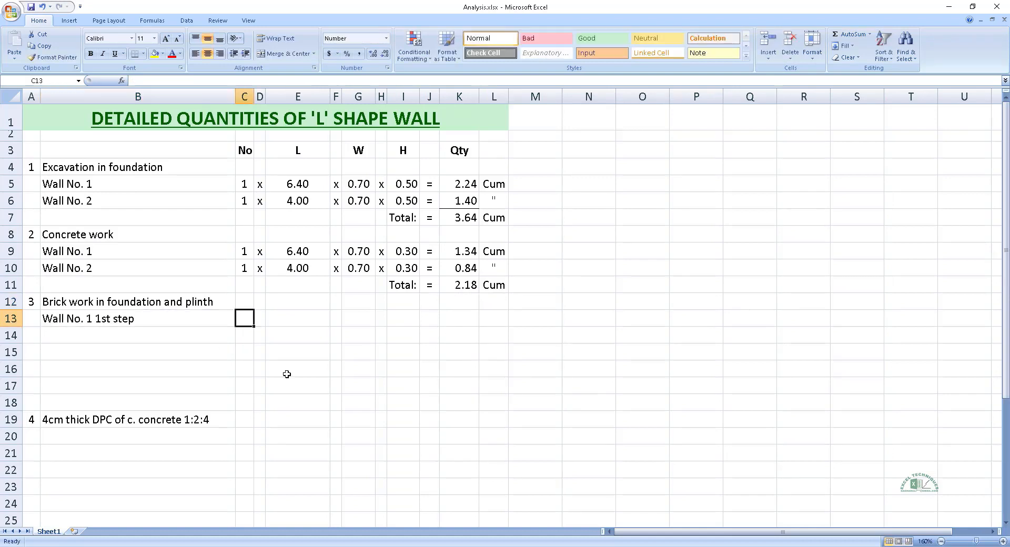
Step: Link the brick work number in C13 to C9 and enter an x sign in D13
type("=")
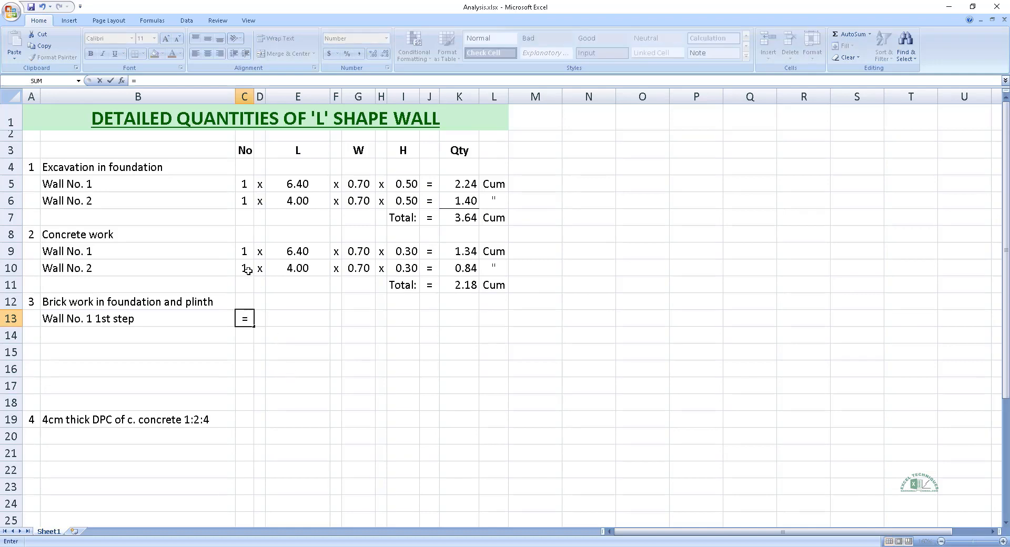
left_click(246, 252)
key("Return")
key("Up")
key("Right")
key("Right")
type("x")
key("Tab")
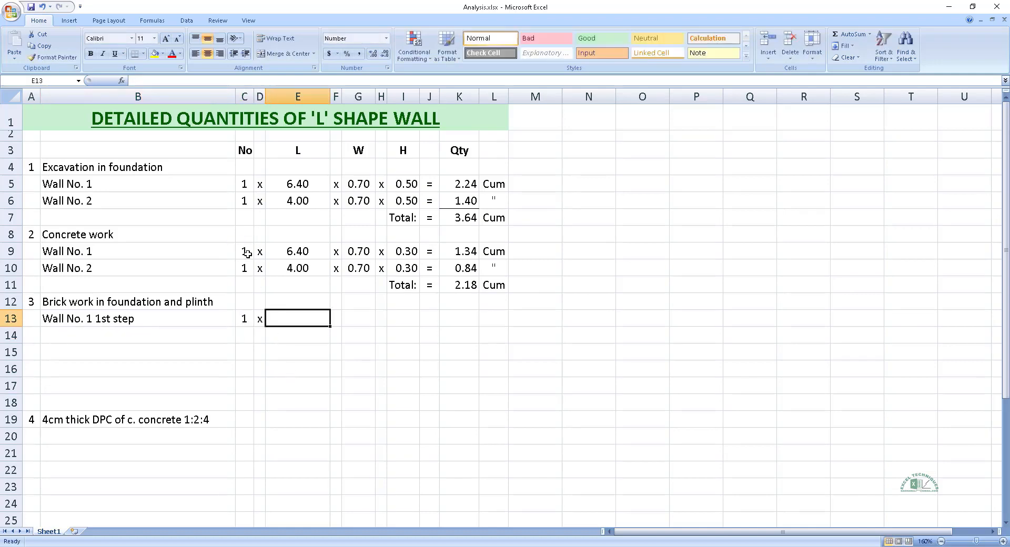
Step: Enter the first-step length formula =6+.5-.3 in E13 and an x sign in F13
type("=6")
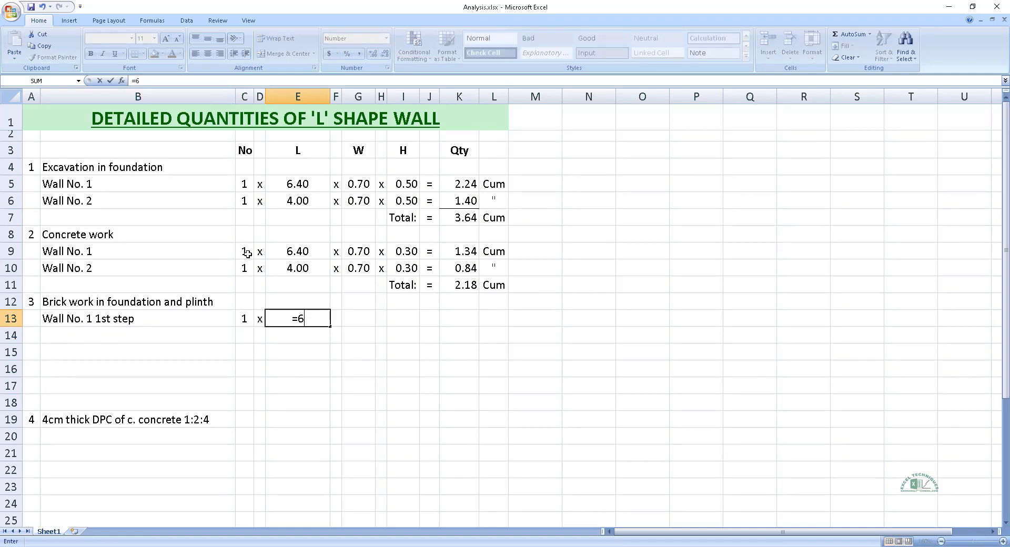
type("+")
type(".5-.3")
key("Tab")
type("x")
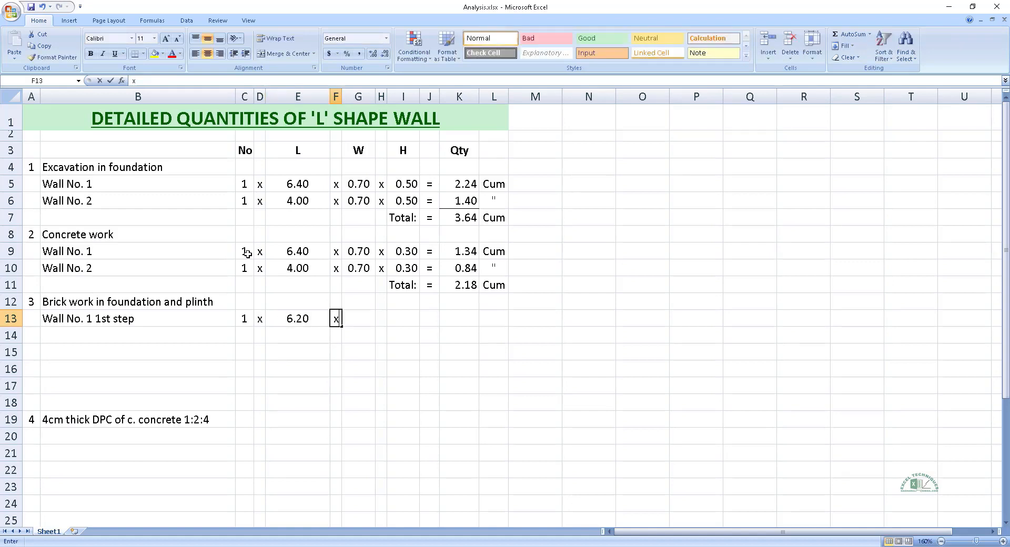
key("Tab")
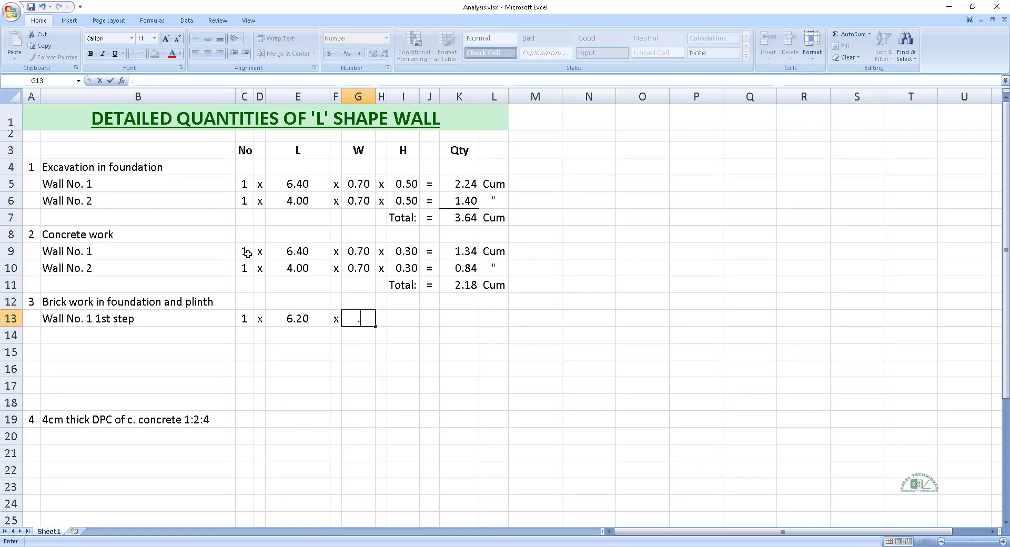
Step: Enter the first-step width 0.5 in G13, an x sign in H13 and the height 0.2 in I13
type(".5")
key("Tab")
type("x")
key("Tab")
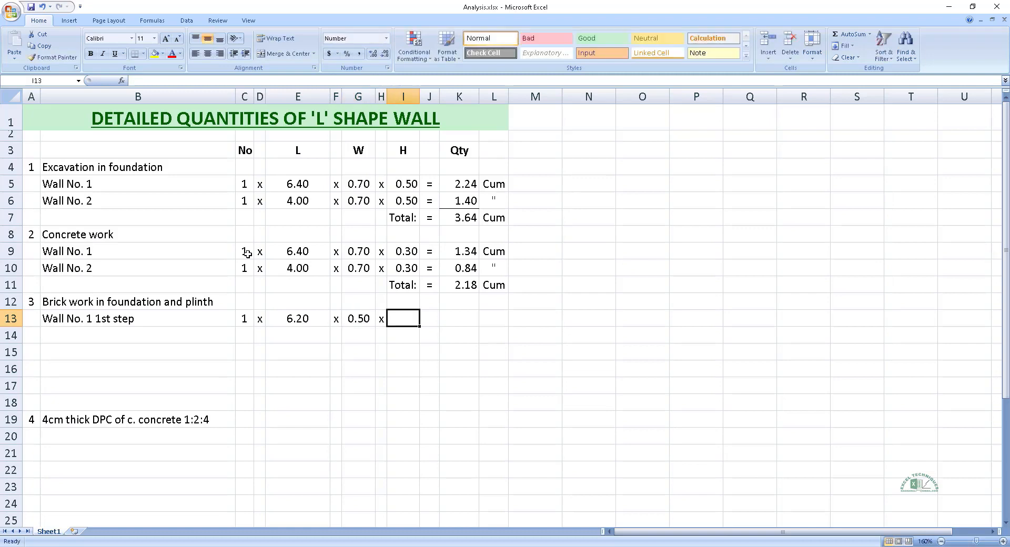
type(".2")
key("Tab")
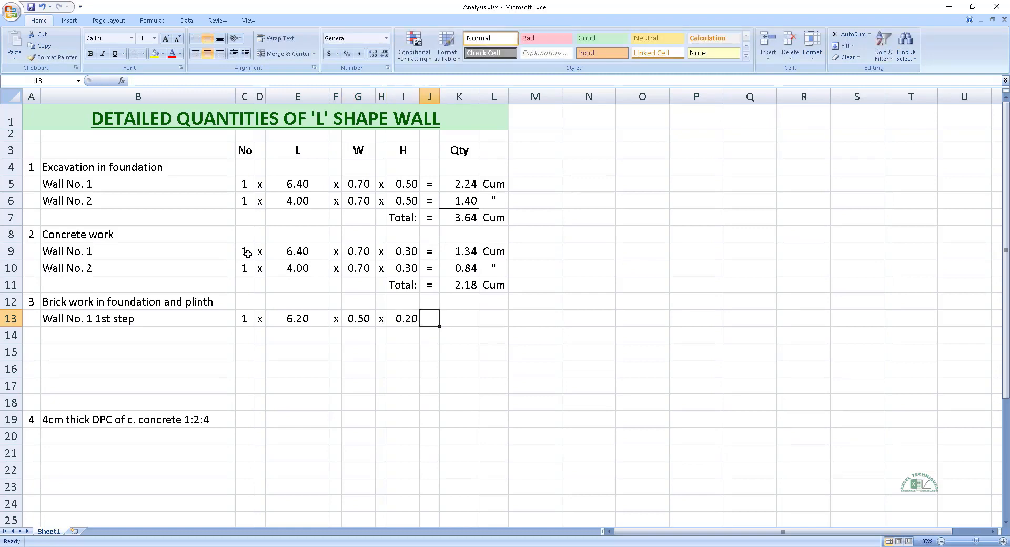
Step: Enter an equals sign in J13 and copy the quantity formula and unit from K9:L9 to K13:L13
type("=")
key("Tab")
key("Up")
key("Up")
key("Up")
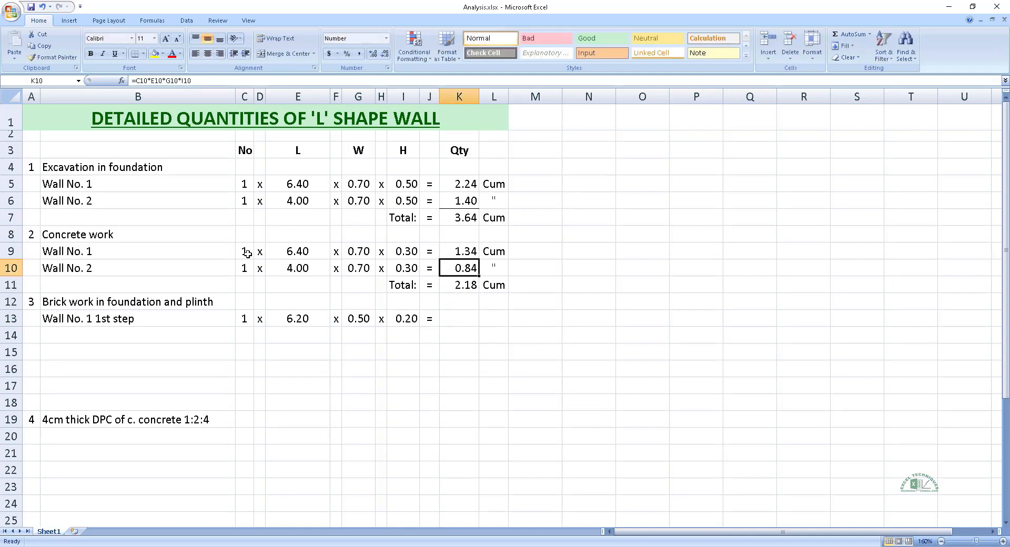
key("Up")
key("shift+Right")
key("ctrl+c")
key("Down")
key("Down")
key("Down")
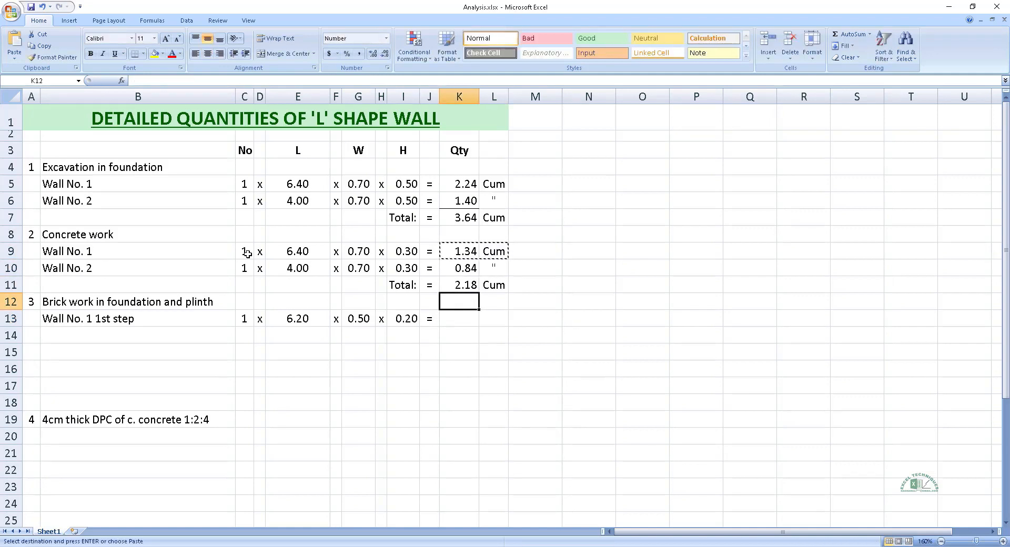
key("Down")
key("ctrl+v")
Step: Start row 14 with the label -"- 2nd step in B14, the number 1 in C14 and an x sign in D14
key("Down")
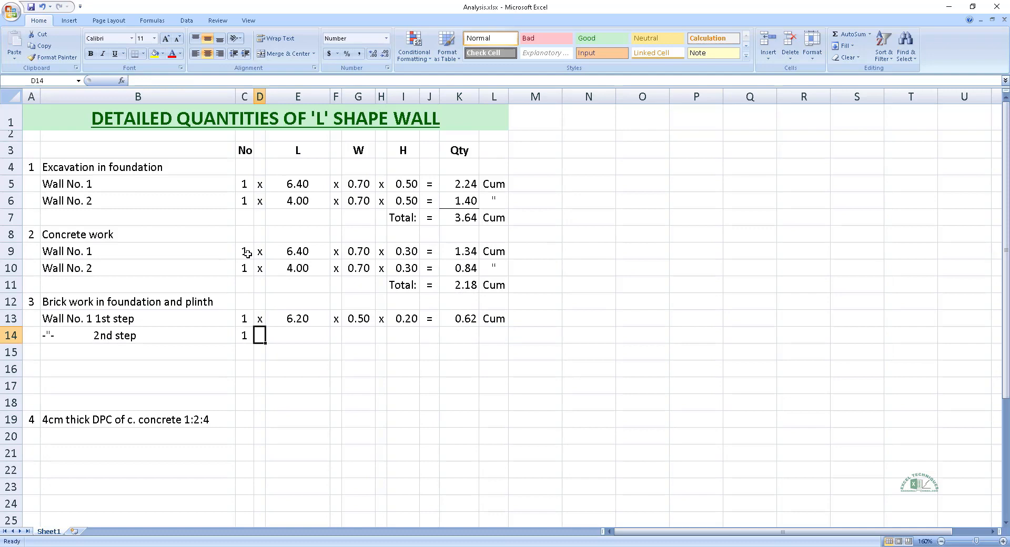
type("x")
key("Tab")
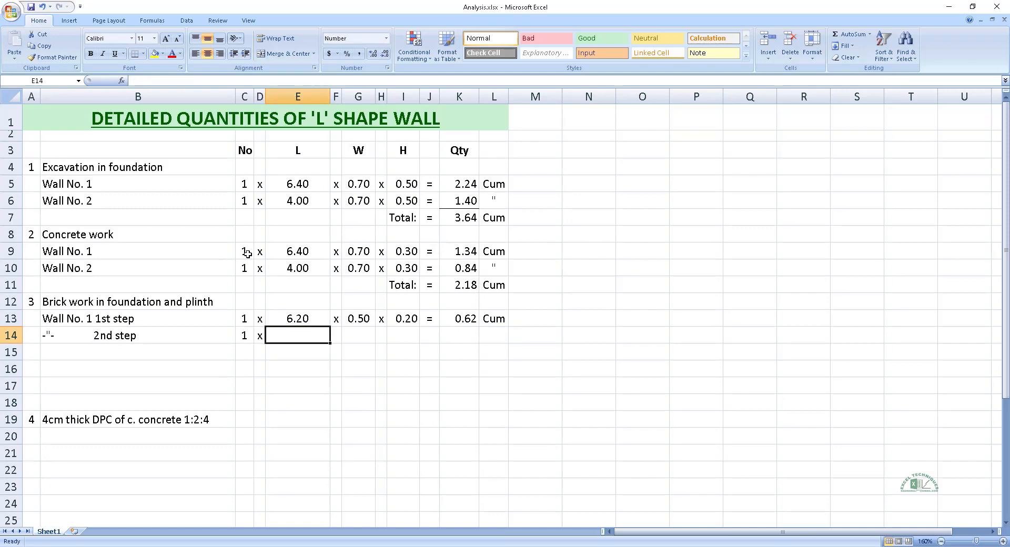
Step: Enter the second-step length formula =E13-0.1 in E14 and an x sign in F14
type("=")
key("Up")
type("-")
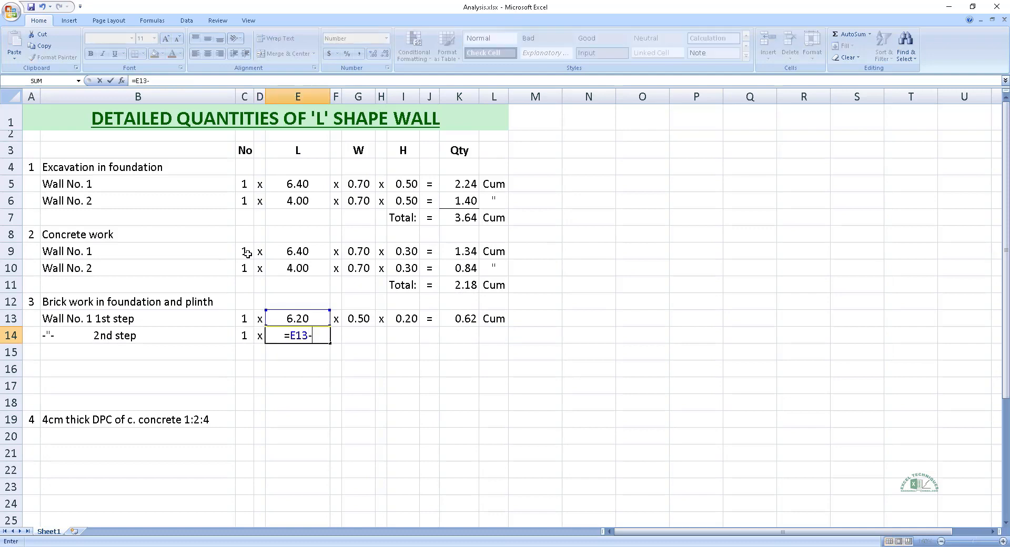
type(".1")
key("Tab")
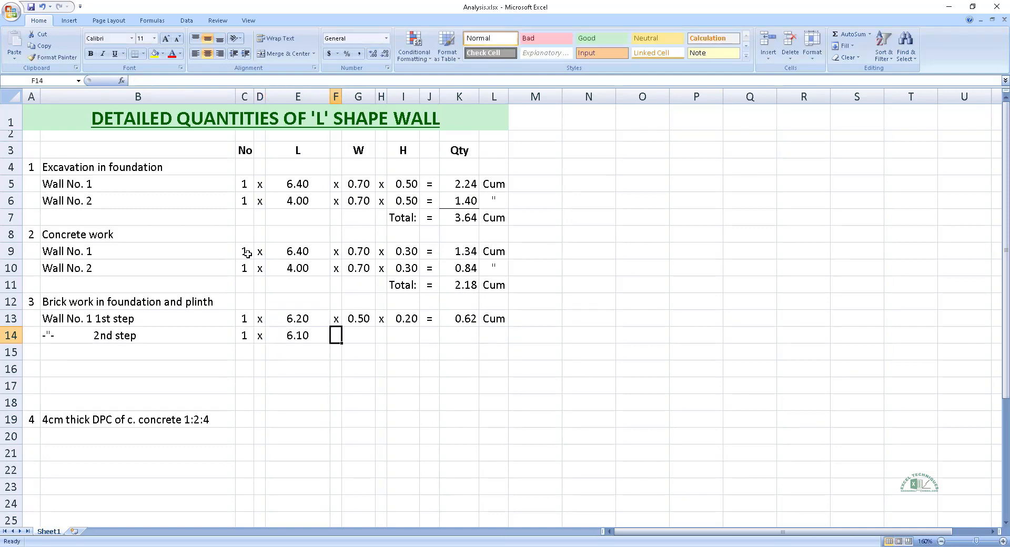
type("x")
key("Tab")
key("shift+Tab")
key("shift+Tab")
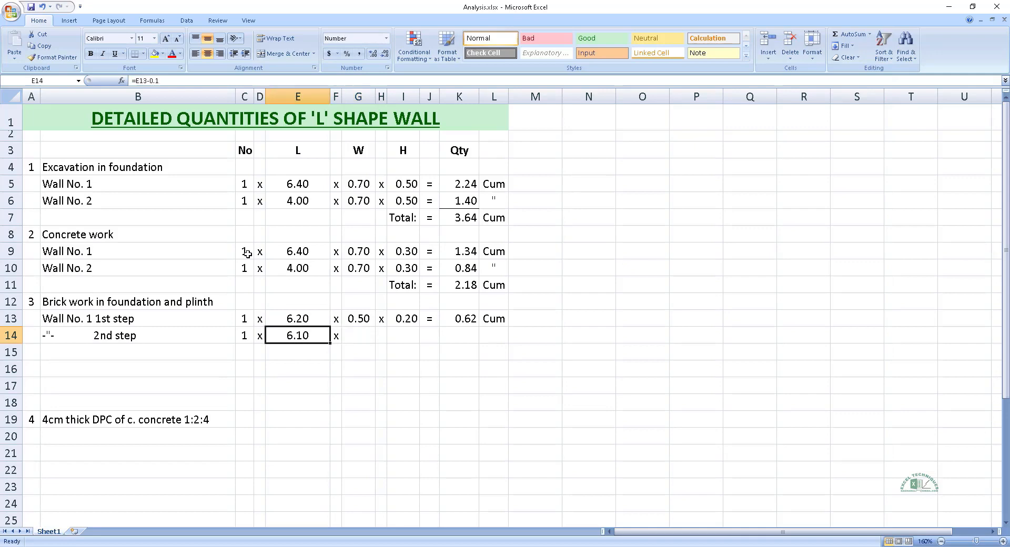
Step: Enter the second-step width 0.4 in G14, an x sign in H14 and the height 0.6 in I14
key("Tab")
key("Tab")
type(".4")
key("Tab")
type("x")
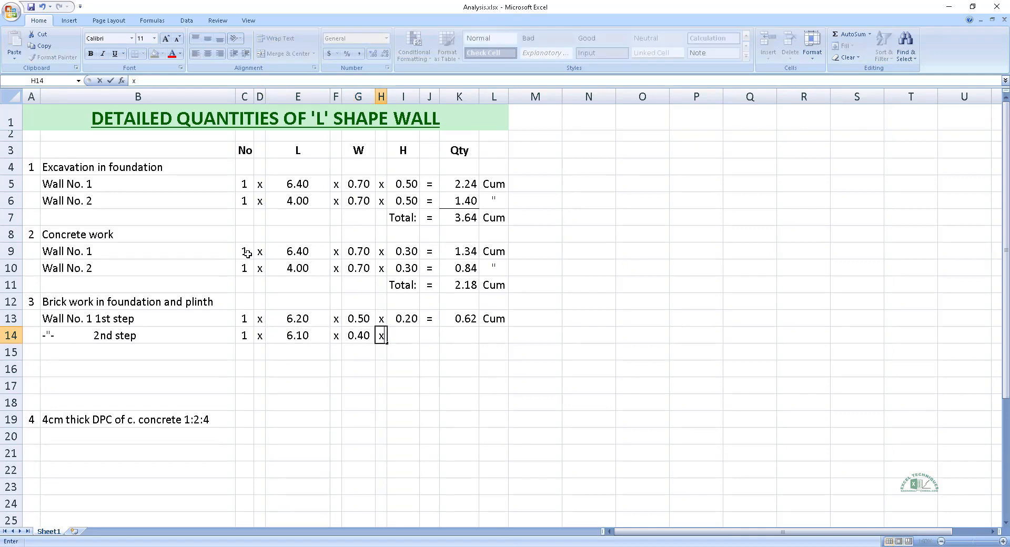
key("Tab")
type(".6")
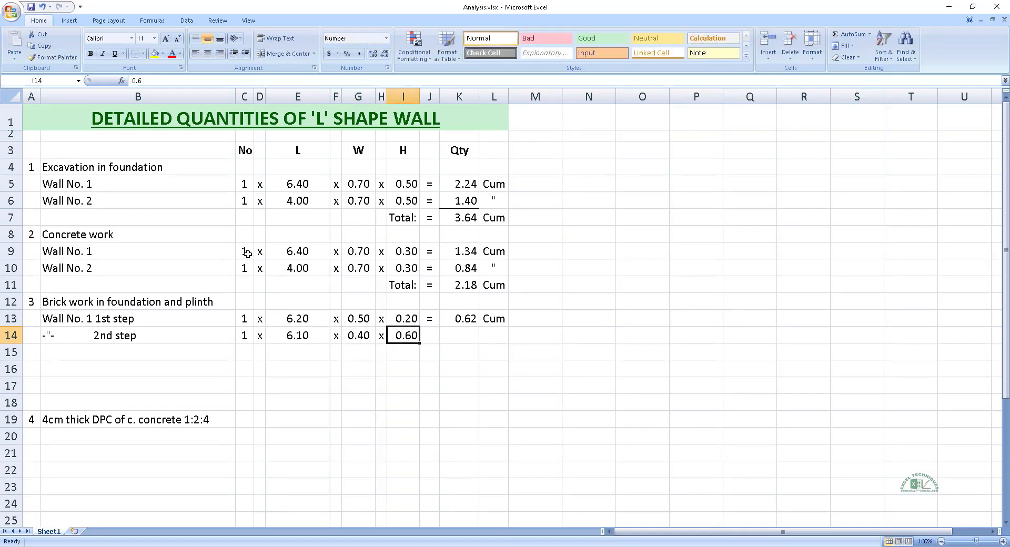
Step: Copy the equals sign and quantity formula from J13:K13 to J14:K14 and enter a ditto mark in L14
key("Tab")
key("Up")
key("shift+Right")
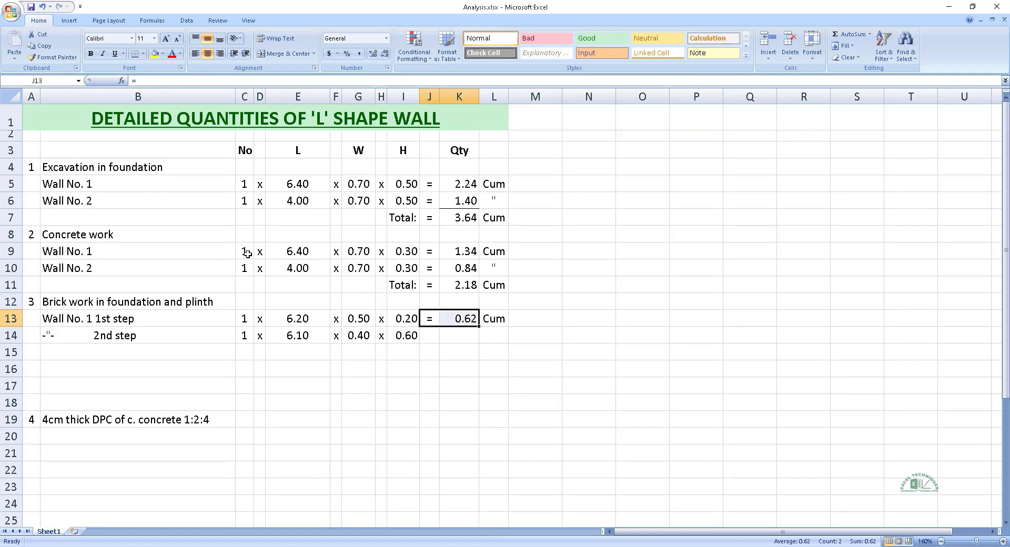
key("ctrl+c")
key("Down")
key("Return")
key("Right")
key("Right")
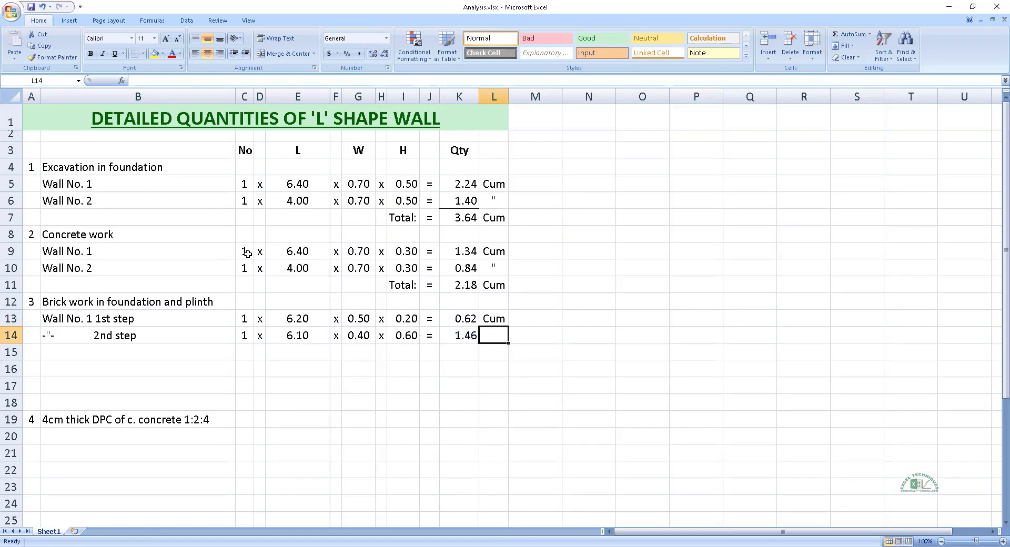
type("\"")
key("Return")
Step: Enter the label Wall No. 2 1st step in B15 and the number 1 in C15
key("Left")
key("Left")
key("Left")
key("Left")
key("Left")
key("Left")
key("Left")
key("Left")
key("Left")
key("Left")
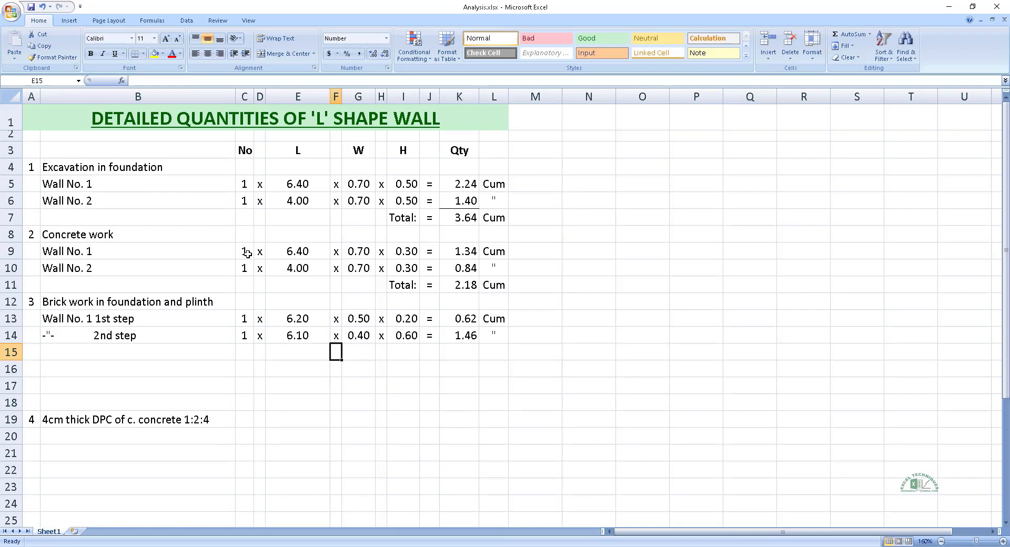
key("Up")
key("Up")
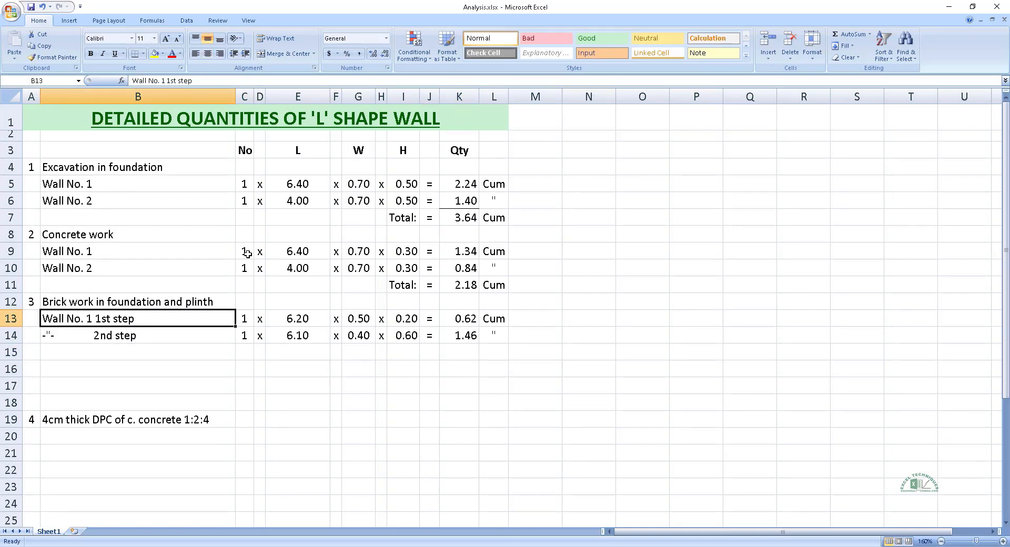
key("Down")
key("Down")
type("Wall No. 2 1st step")
key("Tab")
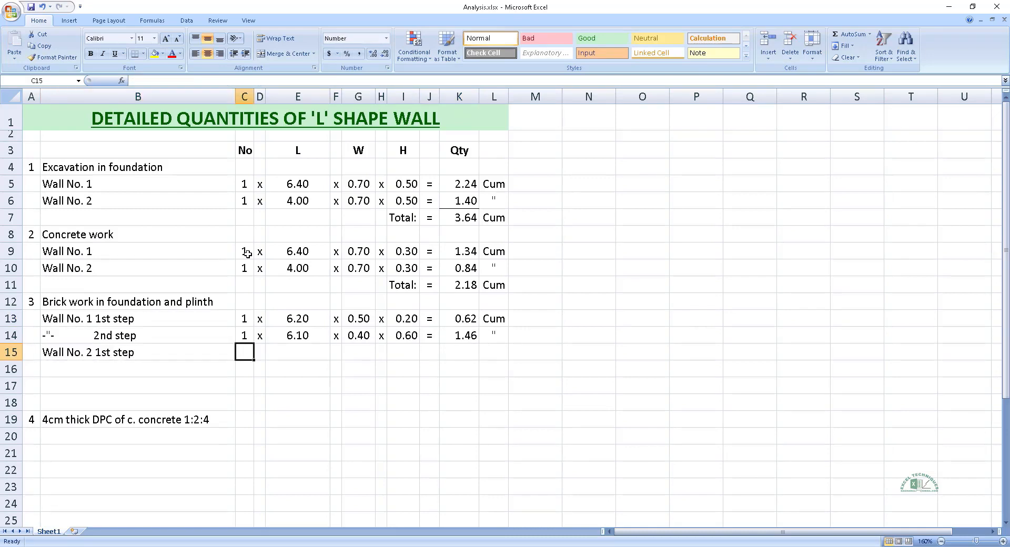
type("1")
key("Return")
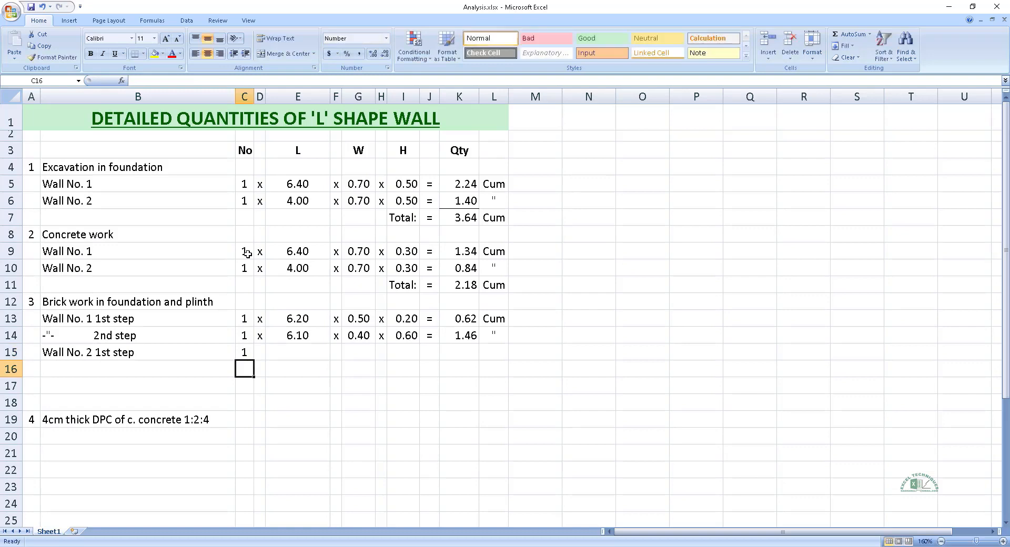
Step: Enter an x sign in D15 and the Wall No. 2 first-step length 4 in E15
key("Up")
key("Right")
type("x")
key("Tab")
type("4")
key("Tab")
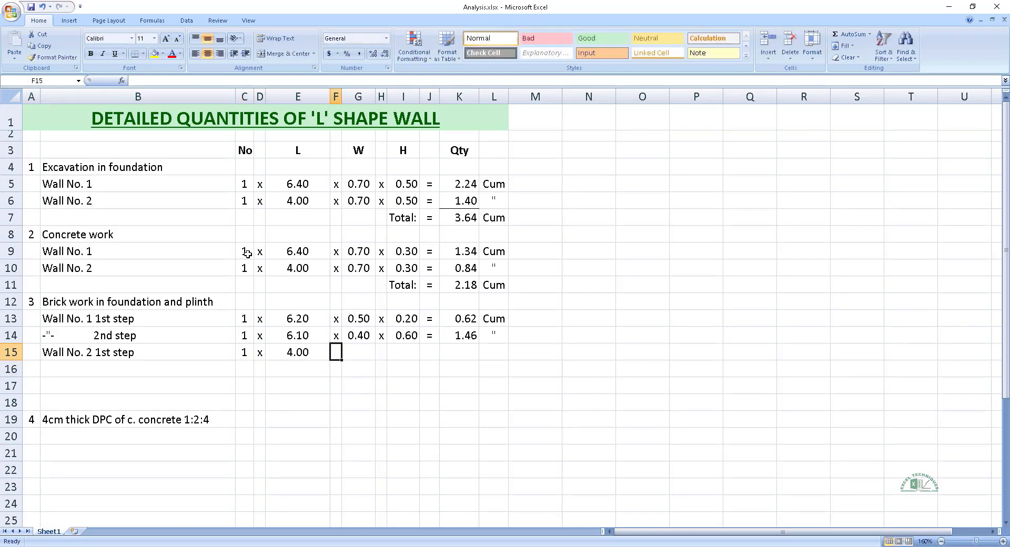
Step: Enter an x sign in F15, the width formula =G13 in G15 and an x sign in H15
type("x")
key("Tab")
type("0.5")
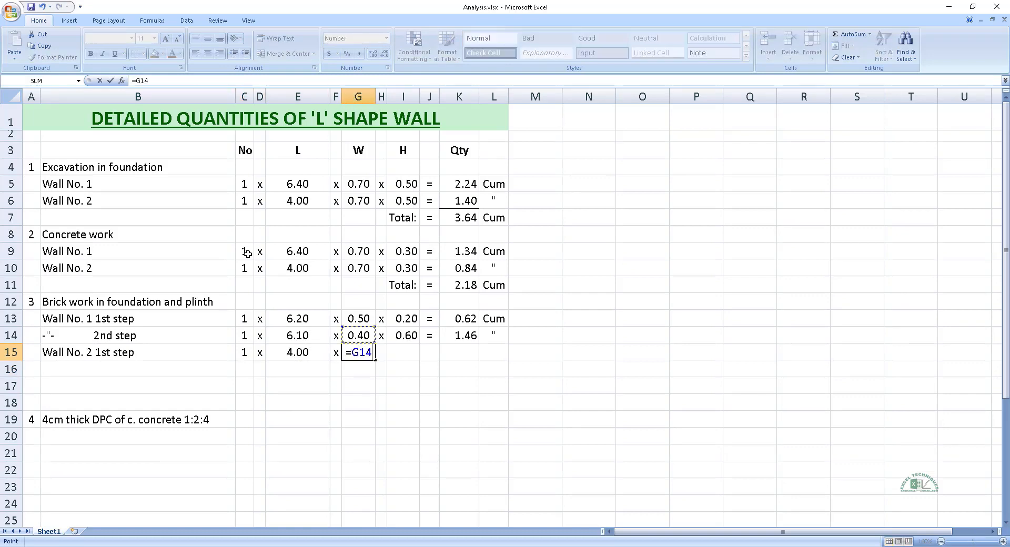
key("Return")
key("Up")
key("Right")
type("x")
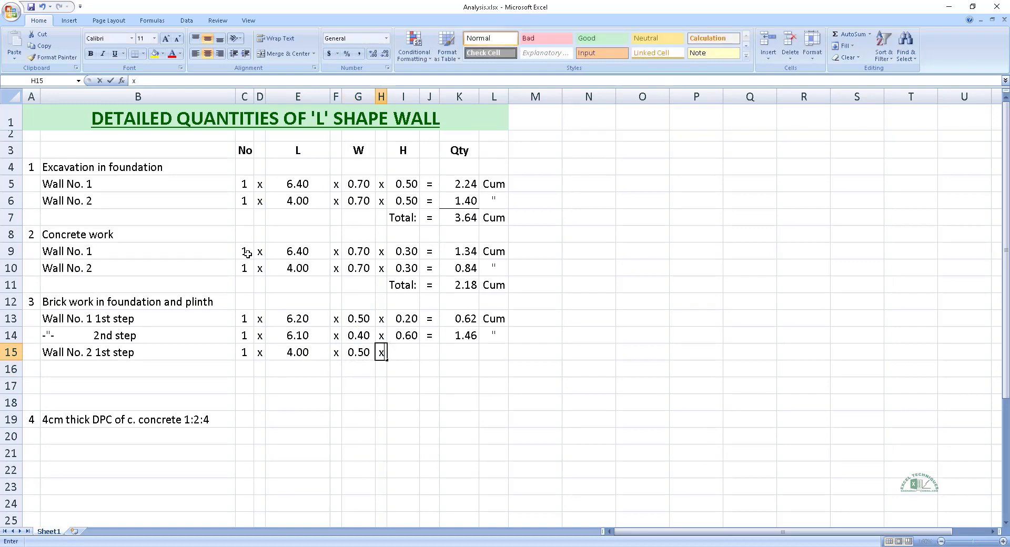
Step: Link the Wall No. 2 first-step height in I15 to I13
key("Tab")
type("=")
key("Up")
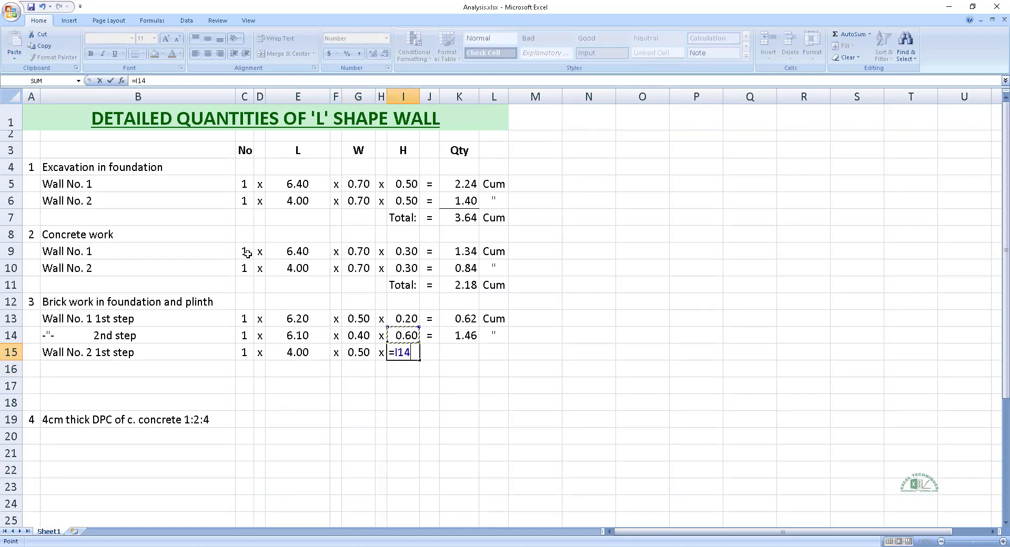
key("Up")
key("Return")
Step: Copy the equals sign and quantity formula from J13:K13 to J15:K15 and enter a ditto mark in L15
key("Up")
key("Right")
key("Up")
key("Up")
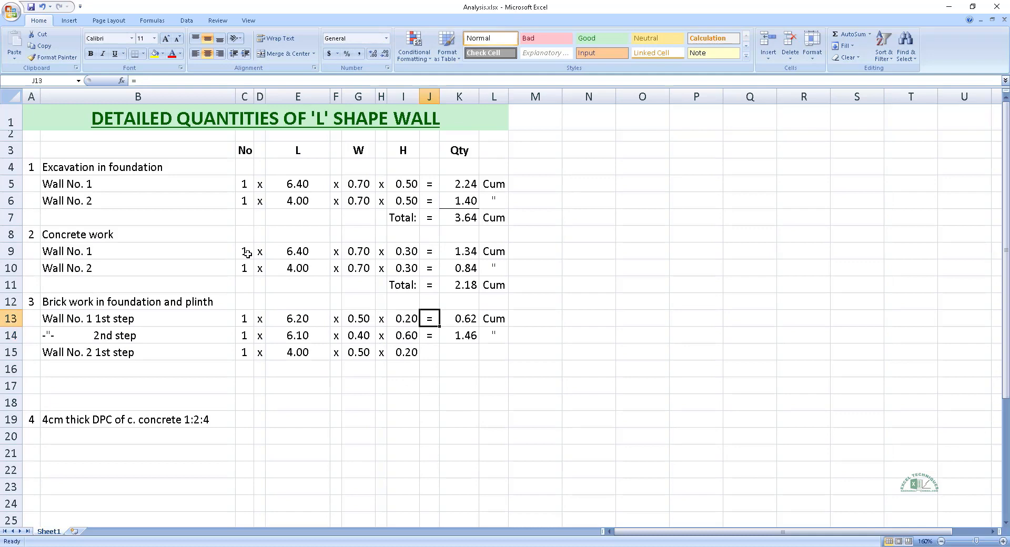
key("shift+Right")
key("ctrl+c")
key("Down")
key("Down")
key("ctrl+v")
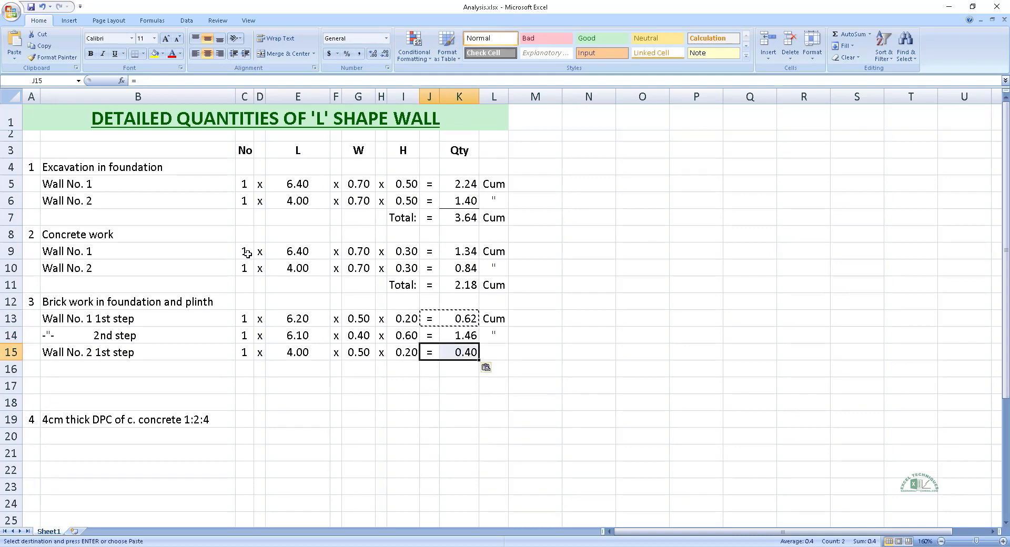
key("Right")
key("Right")
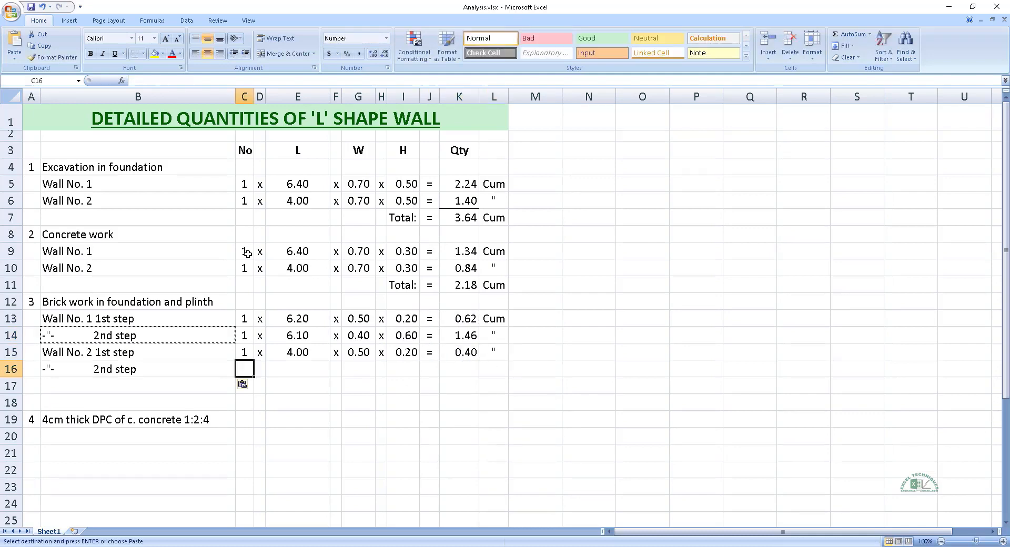
Step: Enter the second-step number formula =C15 in C16 and an x sign in D16
type("=")
key("Up")
key("Return")
key("Up")
key("Right")
type("x")
key("Right")
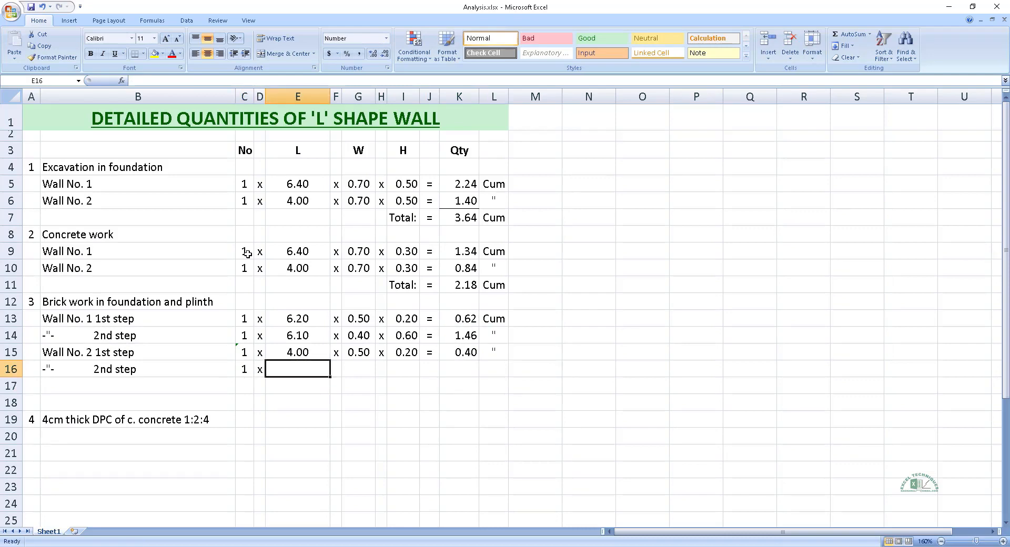
Step: Enter the second-step length formula =E15 in E16 and an x sign in F16
type("=")
key("Up")
key("Return")
key("Right")
key("Up")
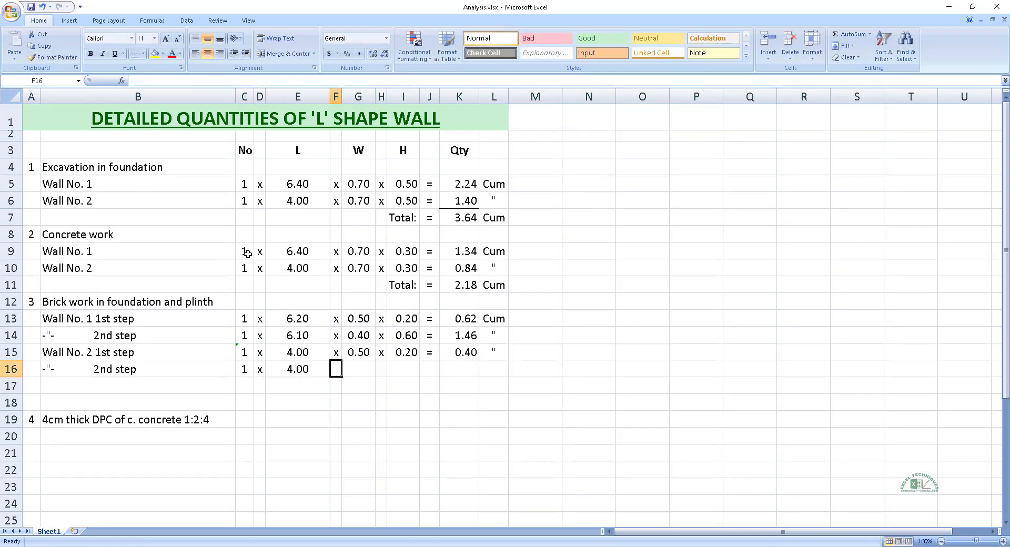
type("x")
key("Right")
Step: Copy the width, height, signs, quantity formula and ditto mark from G15:L15 to G16:L16
key("Up")
key("shift+Right")
key("shift+Right")
key("shift+Right")
key("shift+Right")
key("shift+Right")
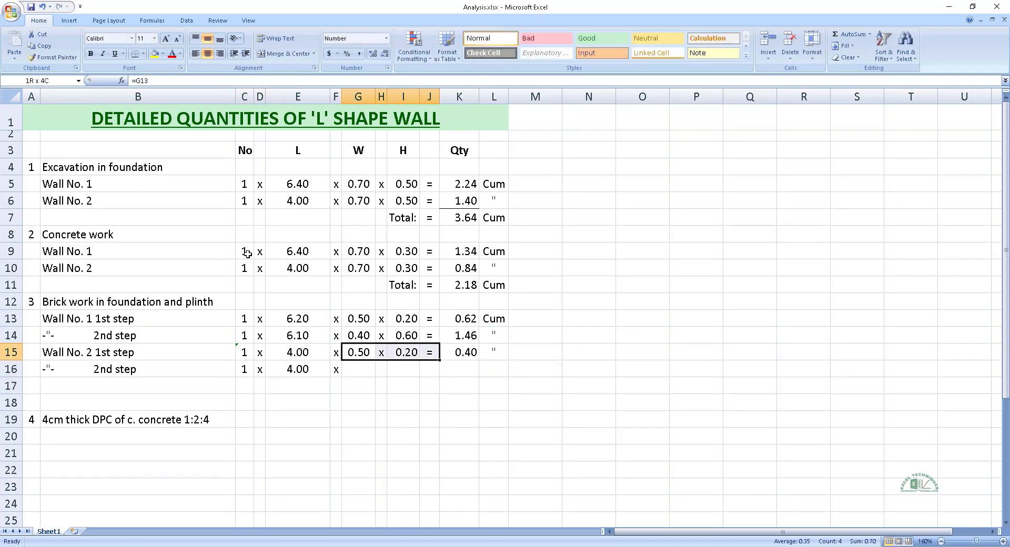
key("ctrl+c")
key("Down")
key("Return")
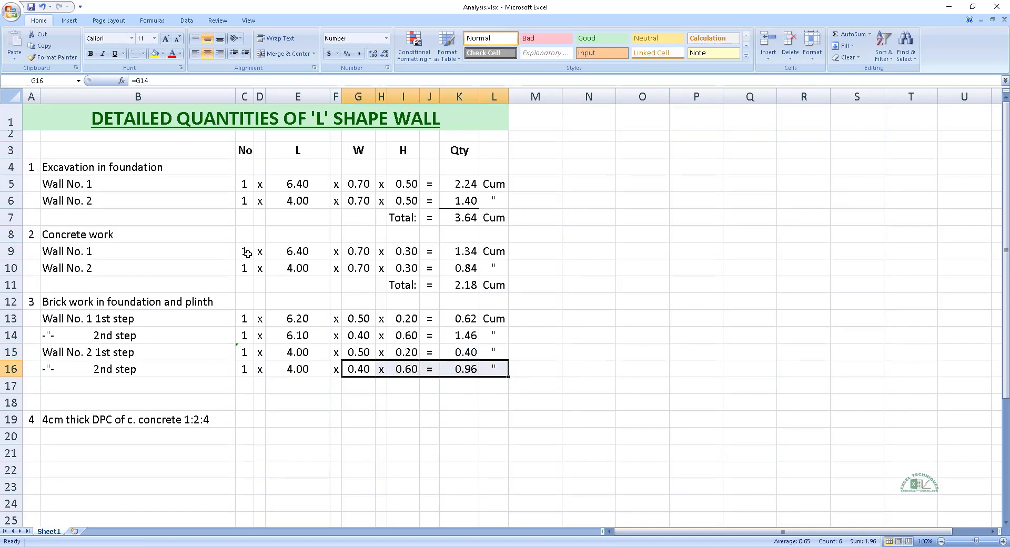
Step: Enter the label Total: in I17 and an equals sign in J17
key("Down")
key("Right")
key("Right")
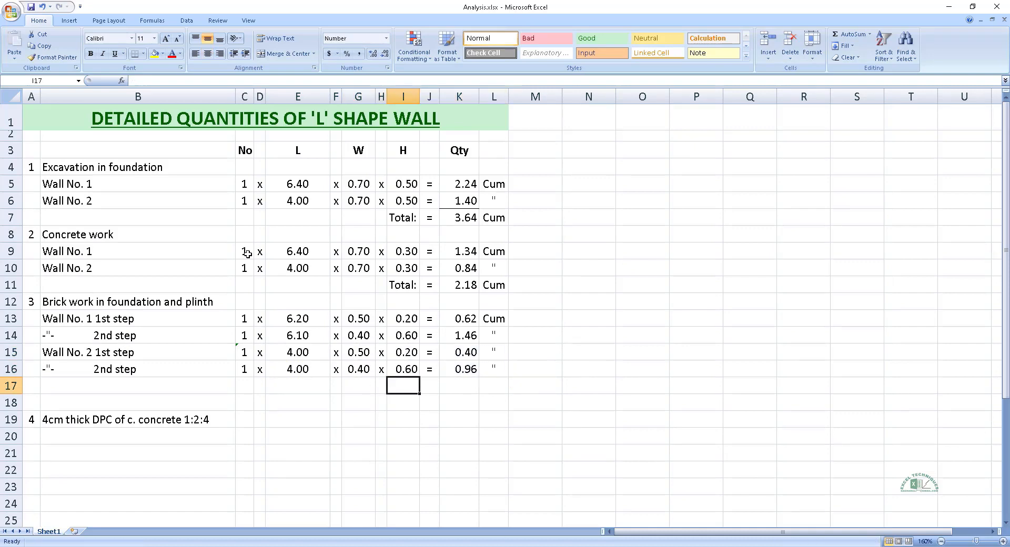
type("Total:")
key("Tab")
type("=")
key("Tab")
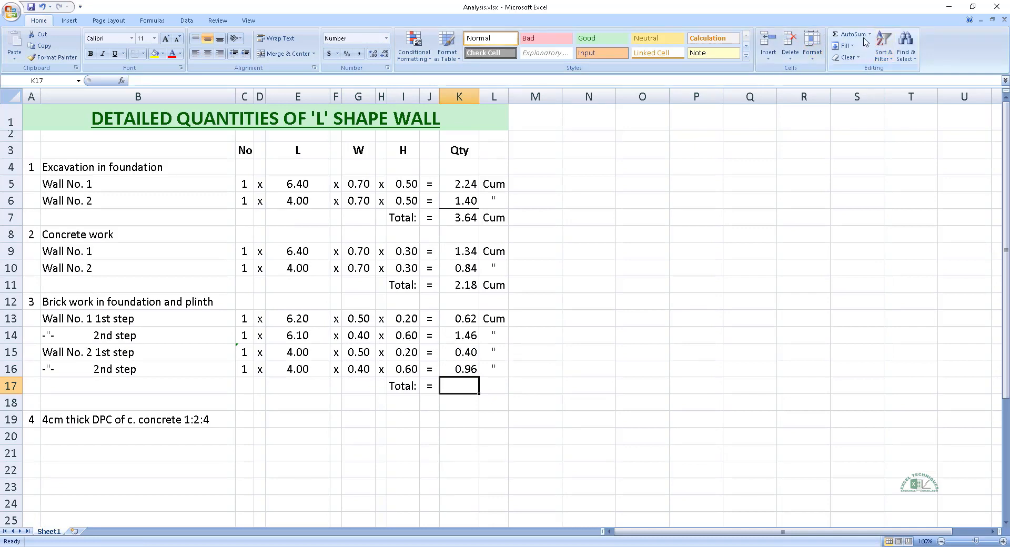
Step: Sum the brick work quantities in K17 with AutoSum and enter the unit Cum in L17
left_click(857, 37)
key("Tab")
type("Cum")
key("Return")
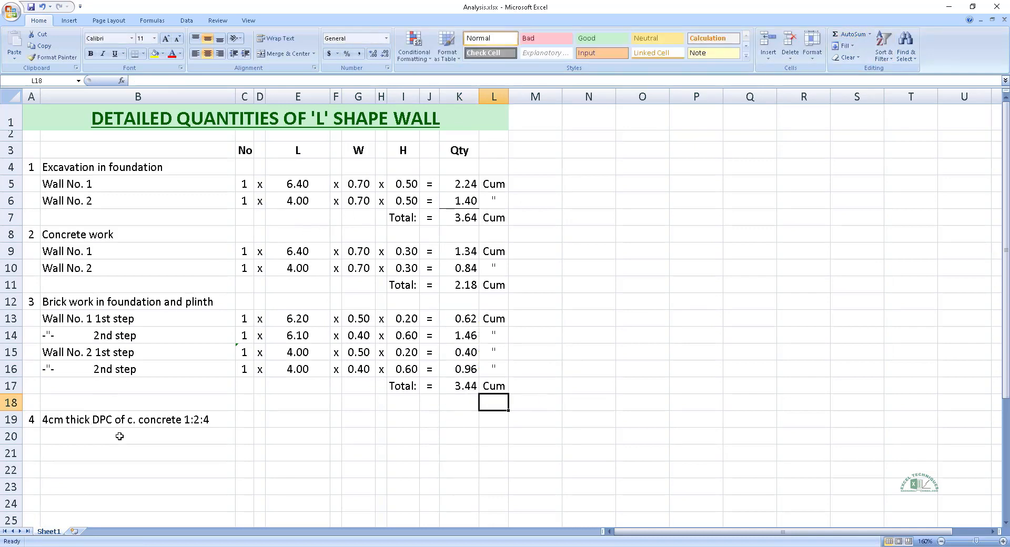
Step: Enter the DPC label Wall No. 1 in B20 and the number formula =C14 in C20
left_click(143, 441)
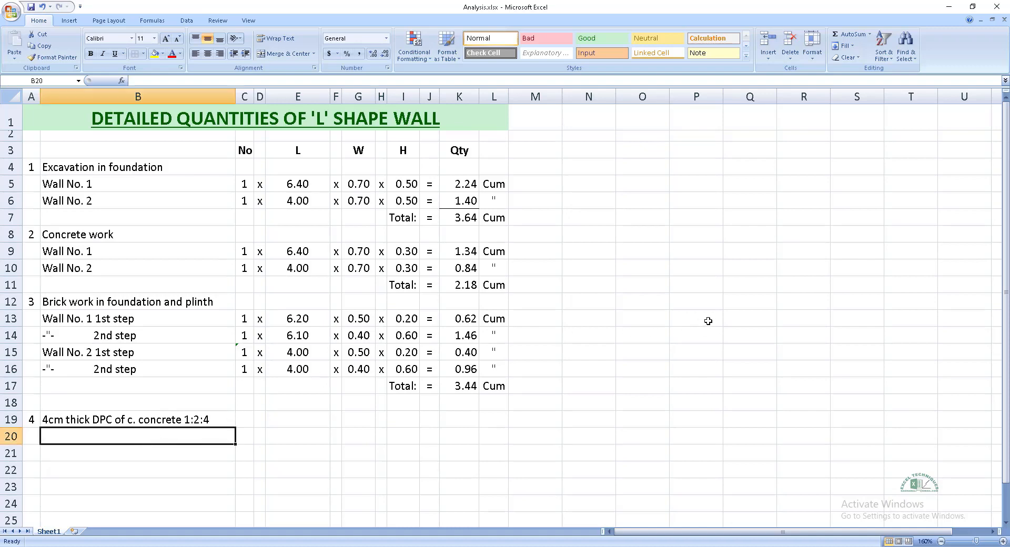
type("Wall")
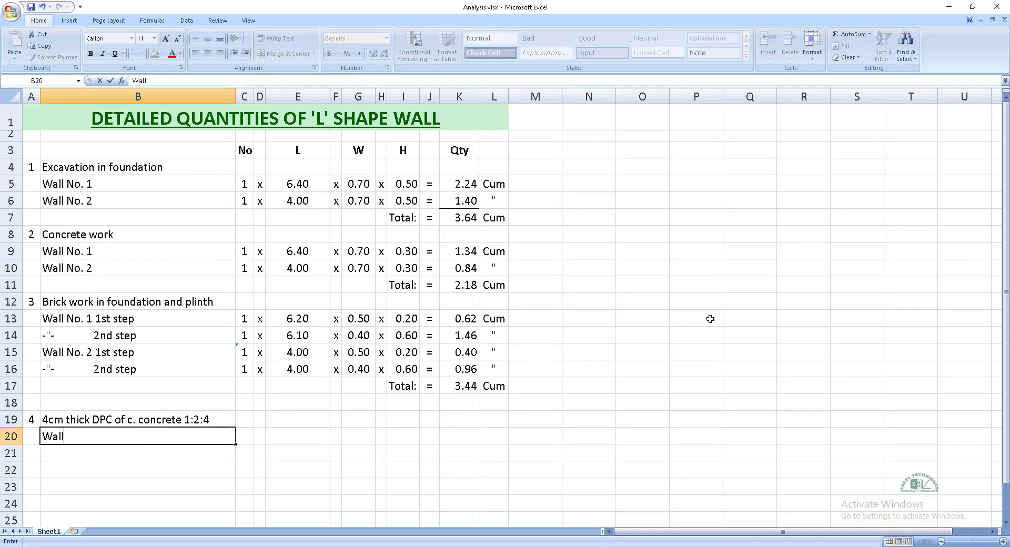
type(" No. 1")
key("Tab")
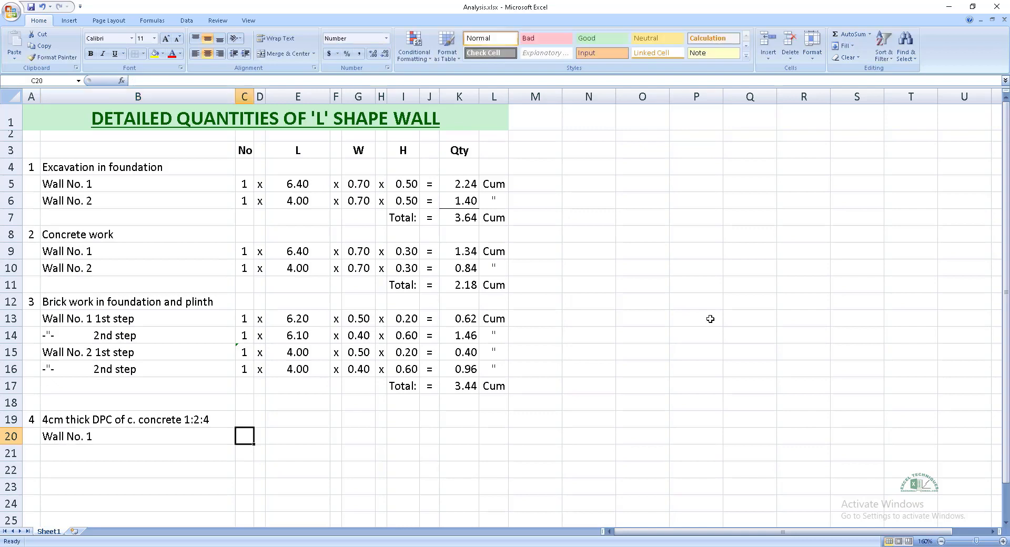
type("=")
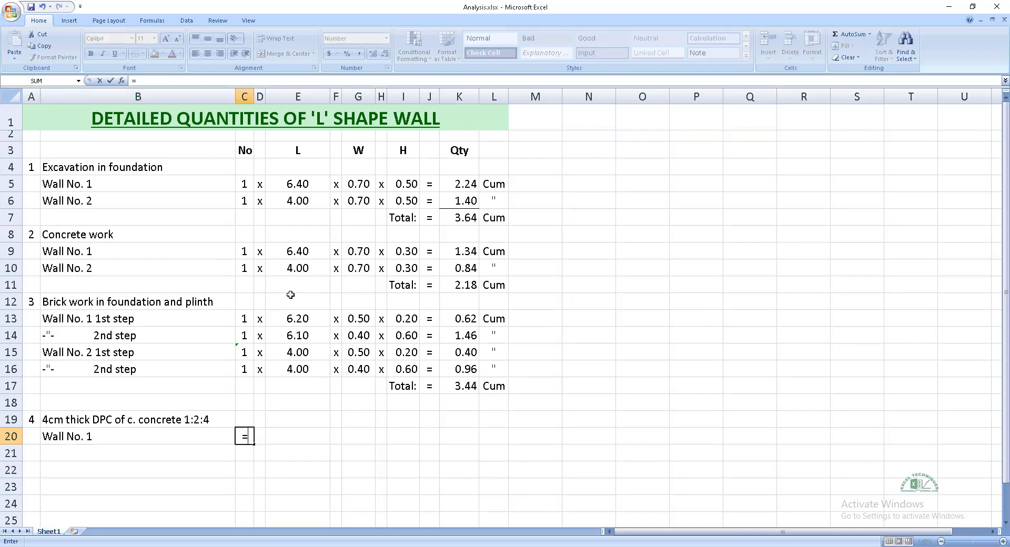
left_click(250, 333)
key("Tab")
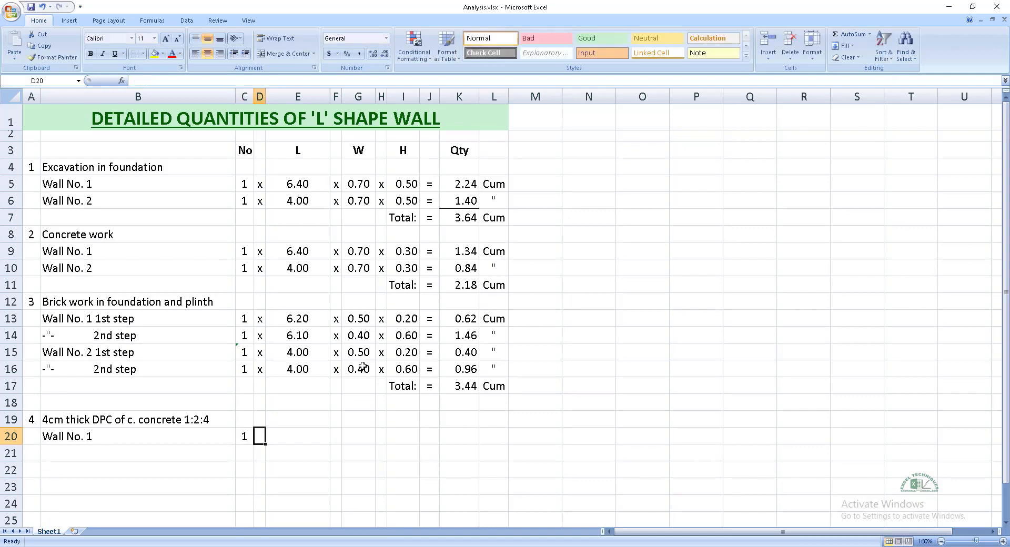
Step: Enter an x sign in D20 and the DPC length formula =E14-.1 in E20
type("x")
key("Tab")
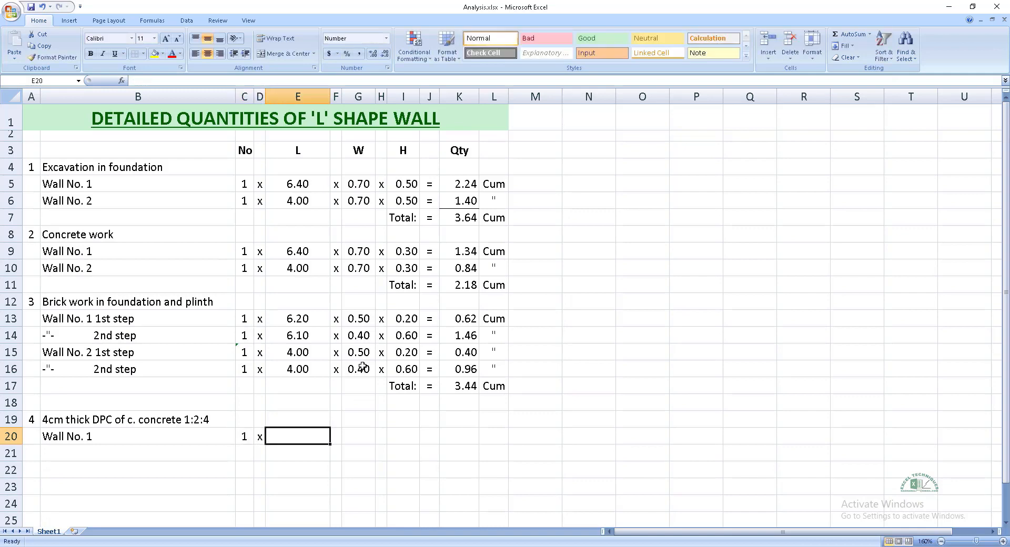
type("=")
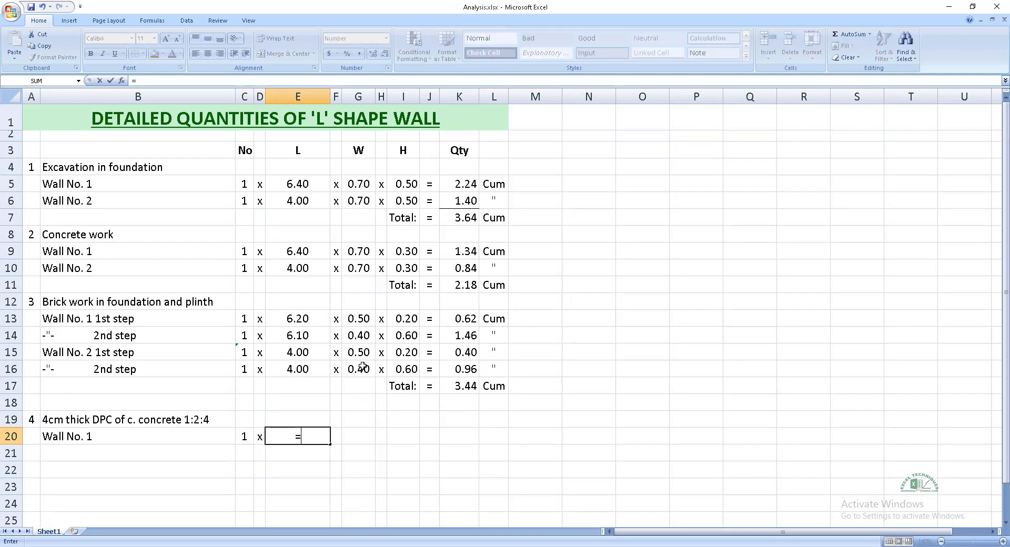
left_click(305, 333)
type("-.1")
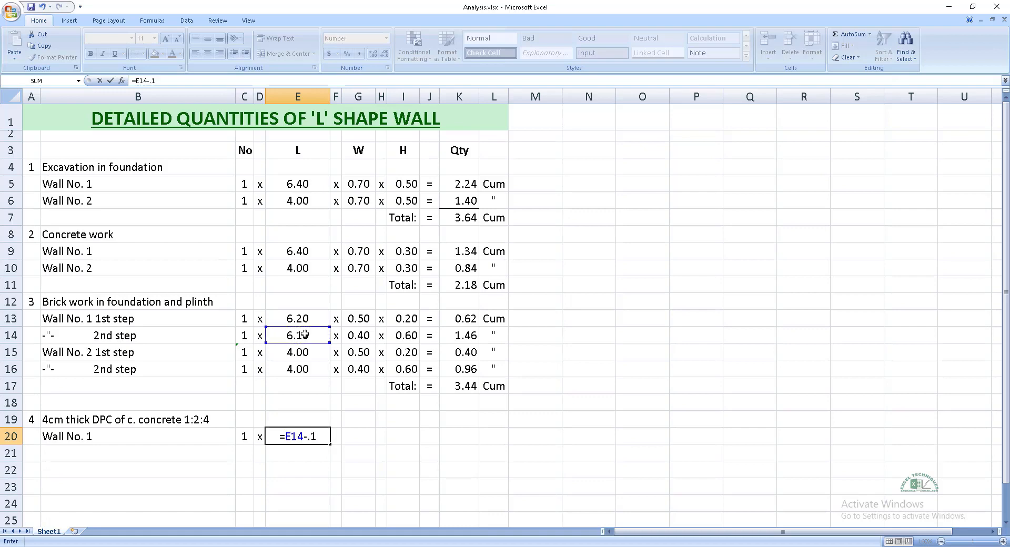
key("Tab")
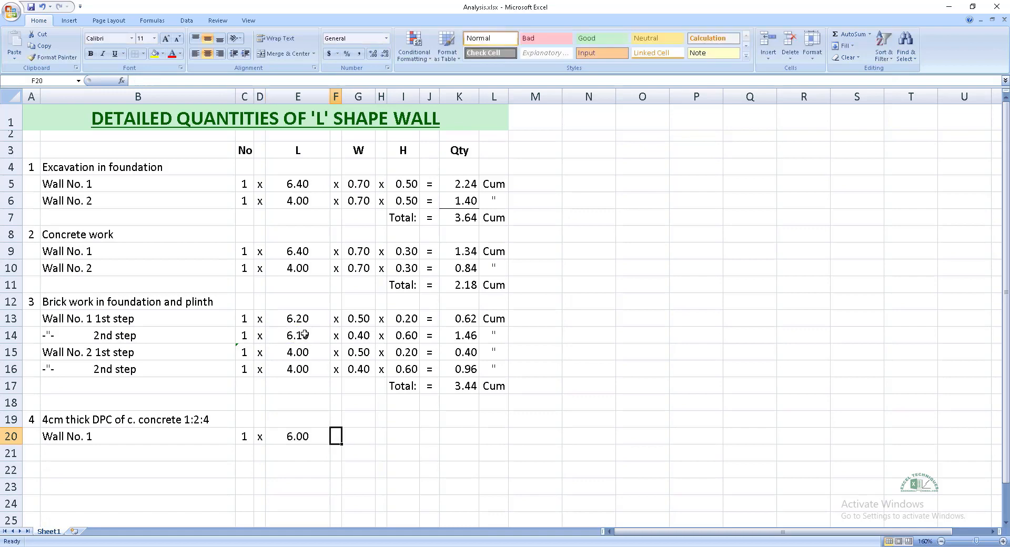
Step: Enter an x sign in F20 and the DPC width formula =G14-.1 in G20
type("x")
key("Tab")
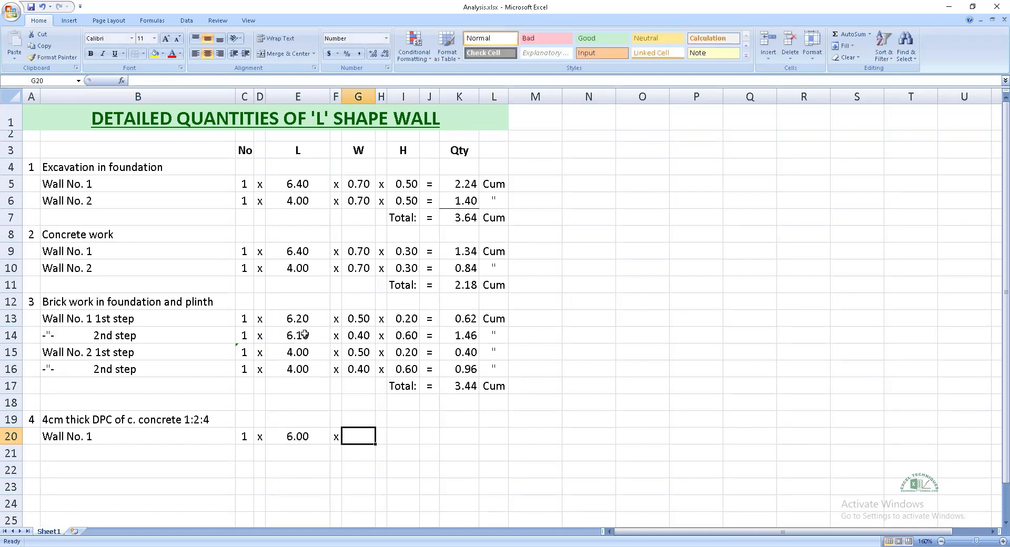
type("=")
left_click(358, 332)
type("-.1")
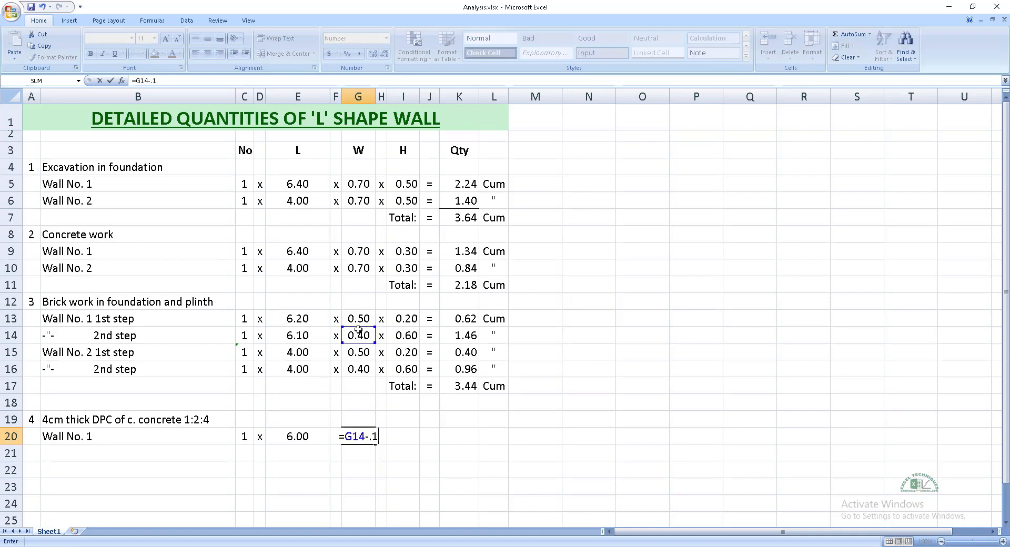
key("Tab")
key("Tab")
key("Tab")
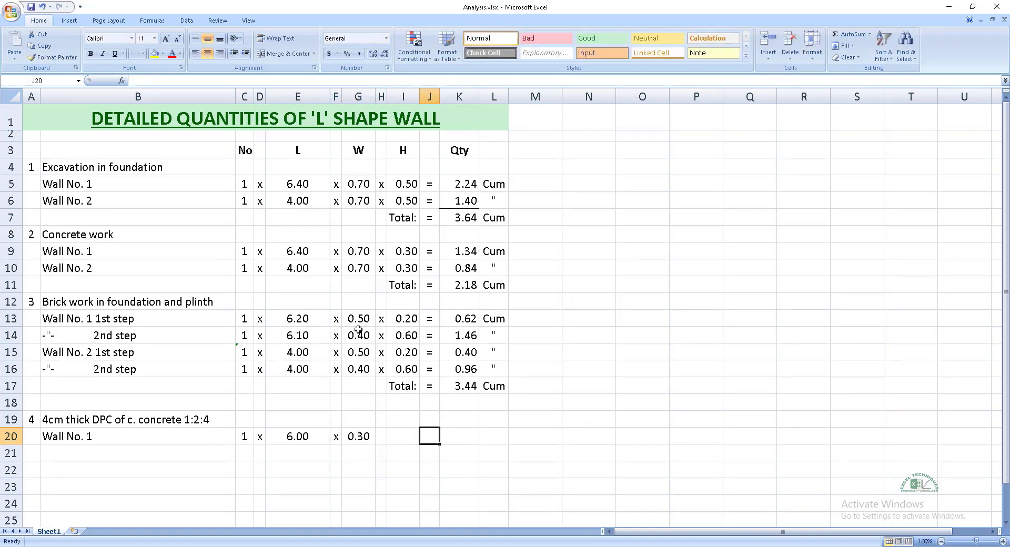
Step: Enter an equals sign in J20, the quantity formula =C20*E20*G20 in K20 and the unit Sqm in L20
type("=")
key("Tab")
type("=")
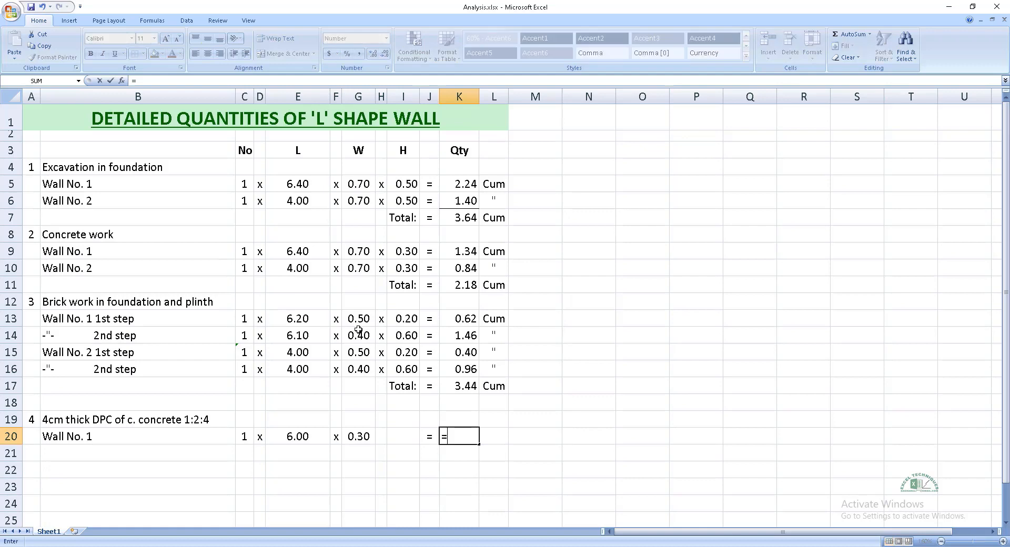
left_click(245, 439)
type("*")
left_click(303, 433)
type("*")
left_click(354, 437)
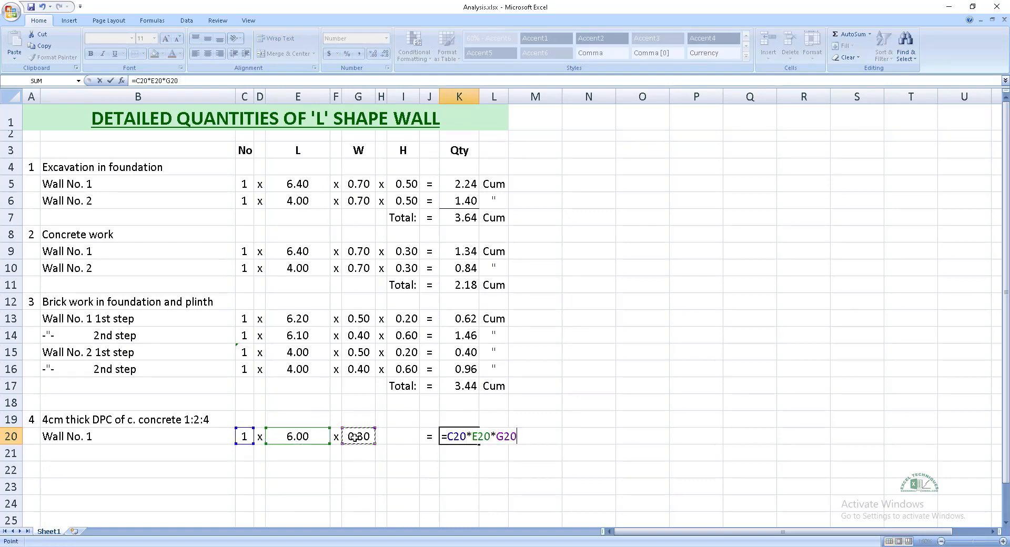
key("ctrl+Return")
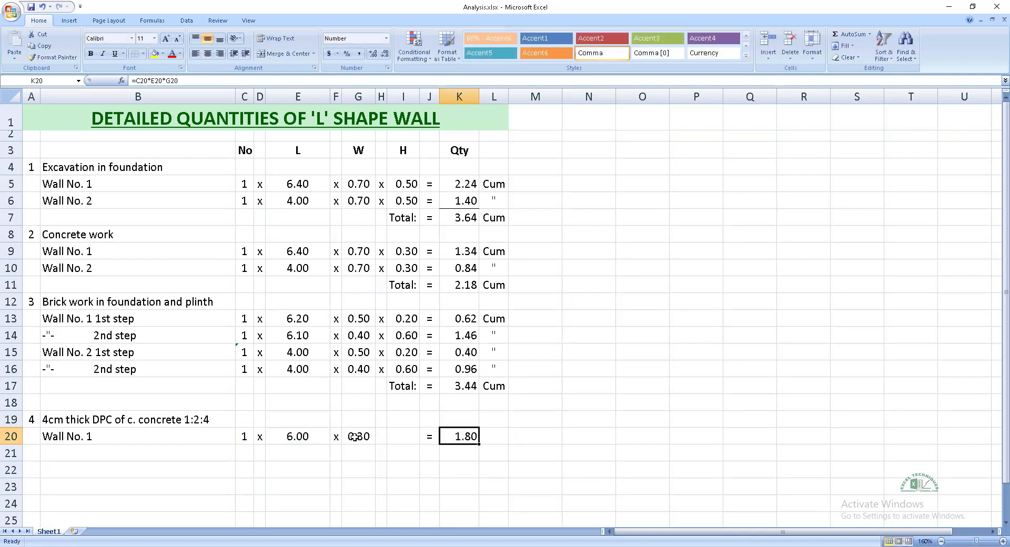
key("Right")
type("Sqm")
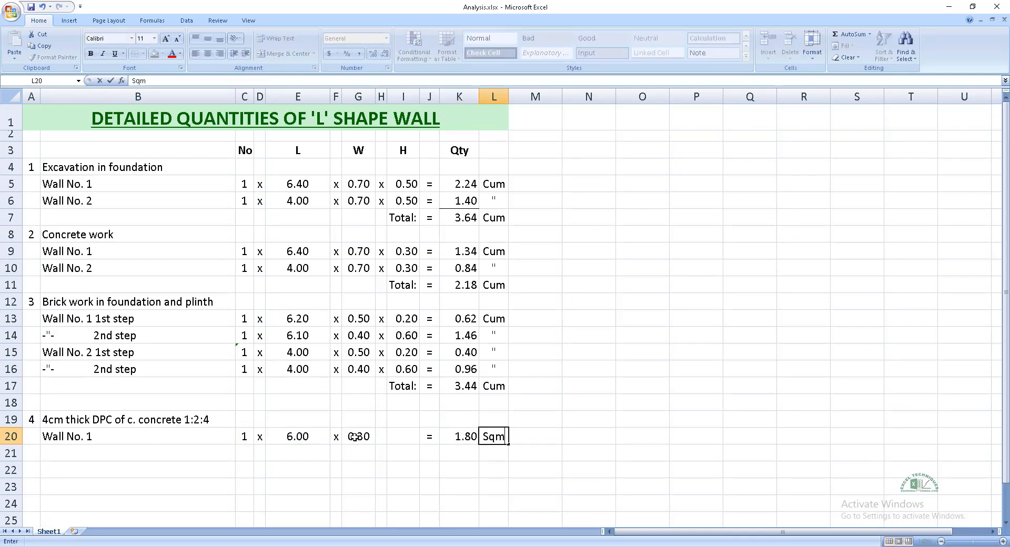
Step: Enter the DPC label Wall No. 2 in B21 and the number formula =C16 in C21
left_click(198, 451)
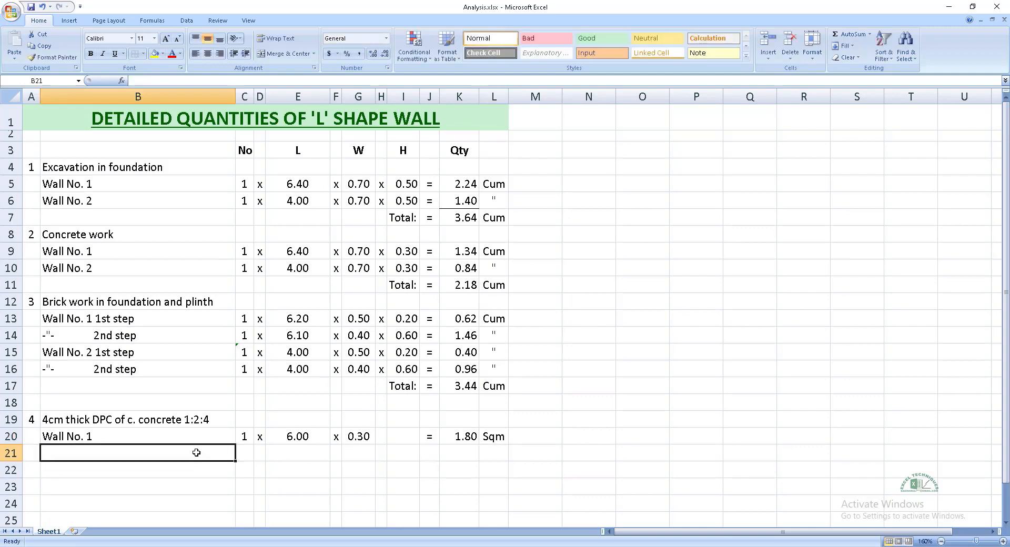
type("Wall ")
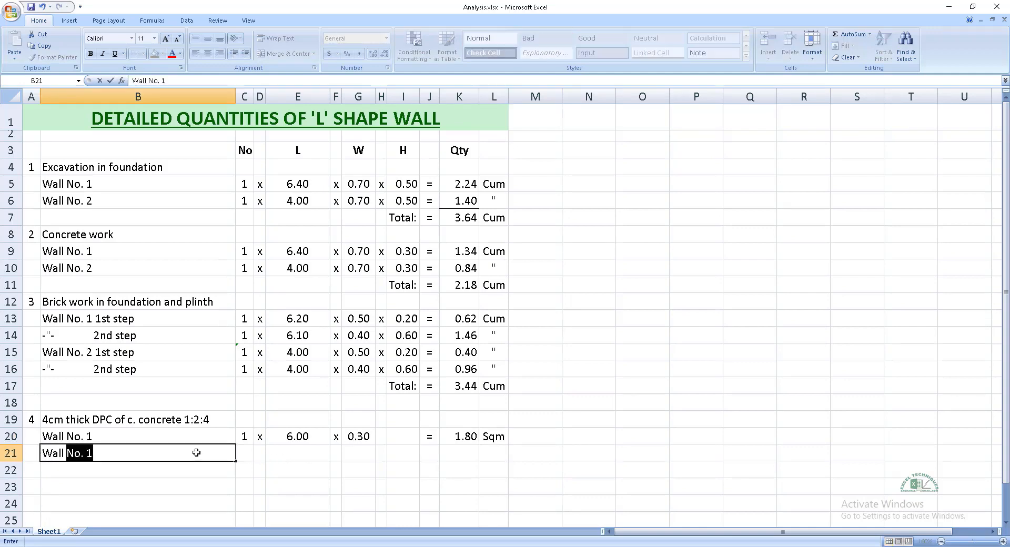
type("No. 2")
key("Tab")
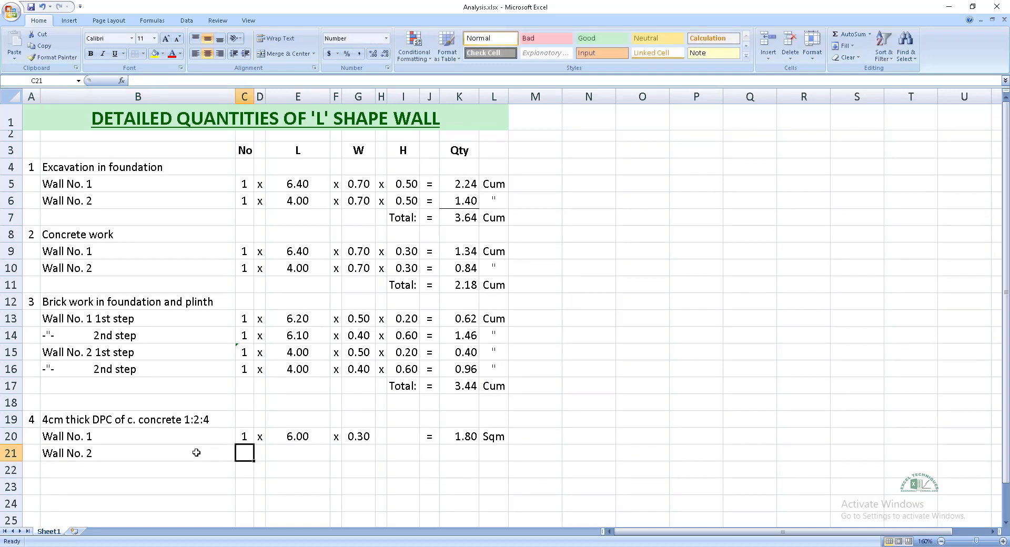
type("=")
left_click(245, 368)
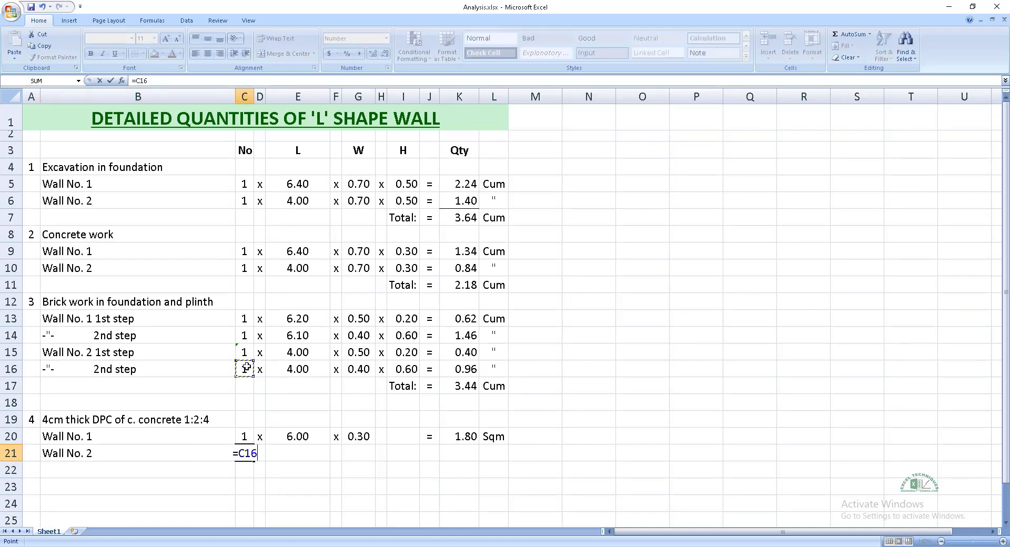
key("Tab")
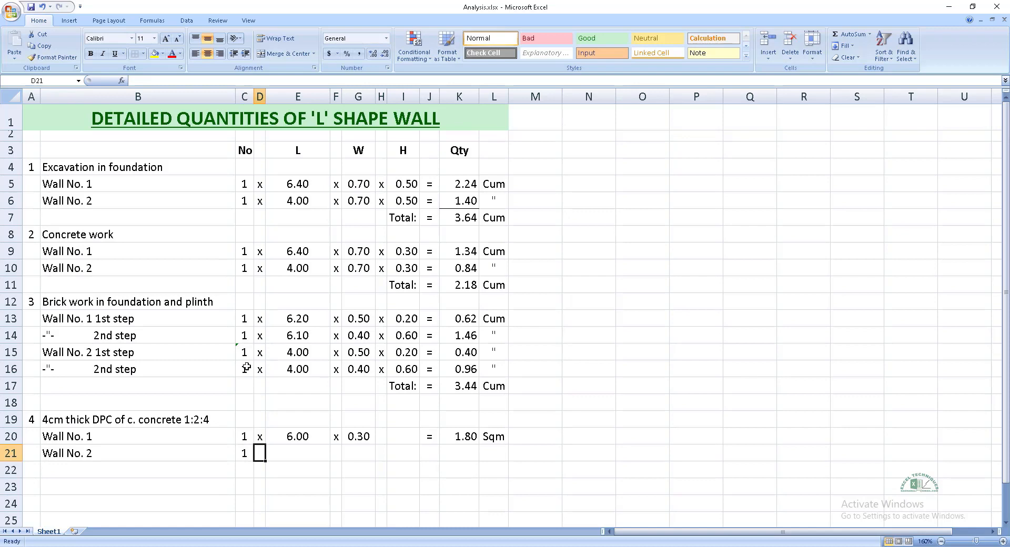
Step: Enter an x sign in D21 and the Wall No. 2 DPC length formula =E16 in E21
type("x")
key("Tab")
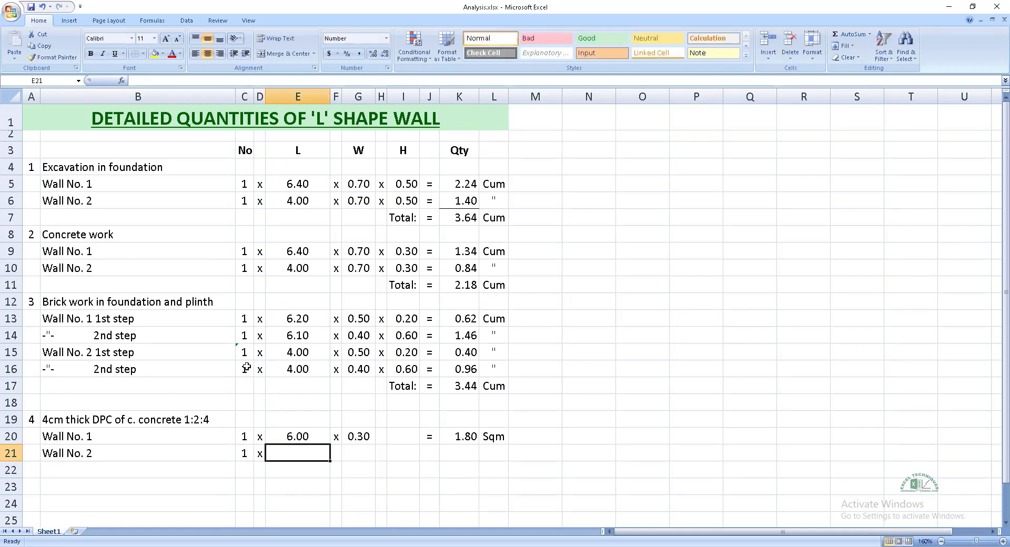
type("=")
left_click(282, 367)
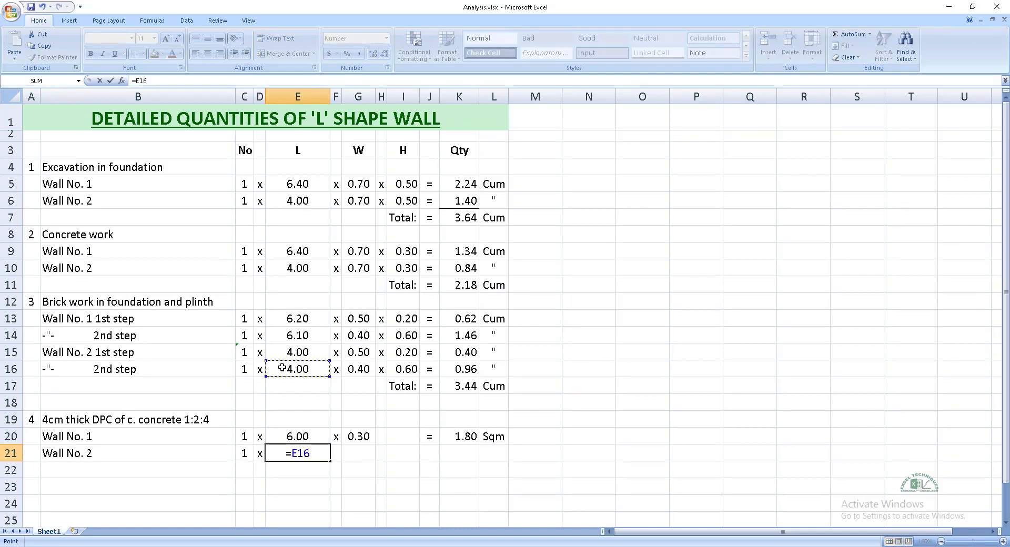
key("Tab")
Step: Enter an x sign in F21 and the Wall No. 2 DPC width formula =G16-0.1 in G21
type("x")
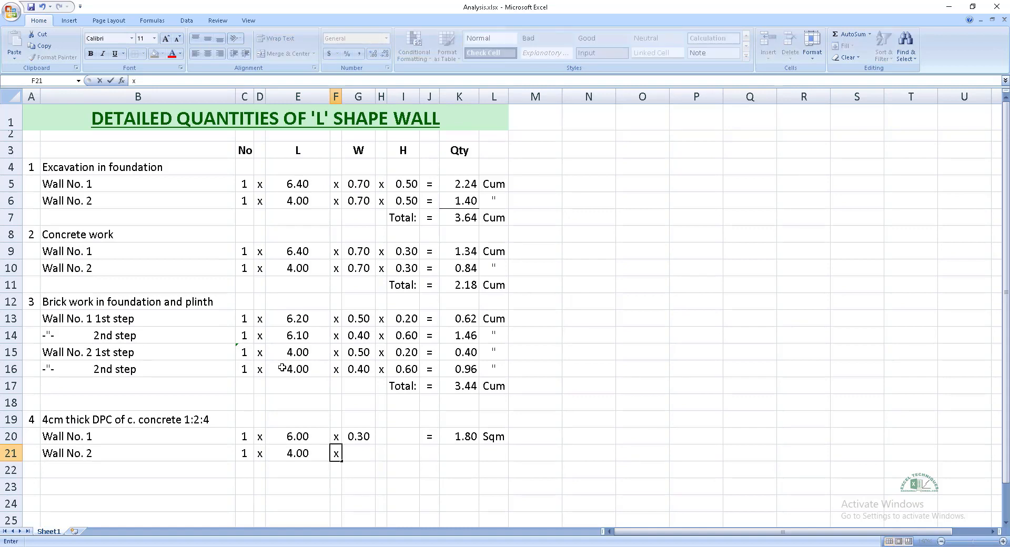
key("Tab")
type("=")
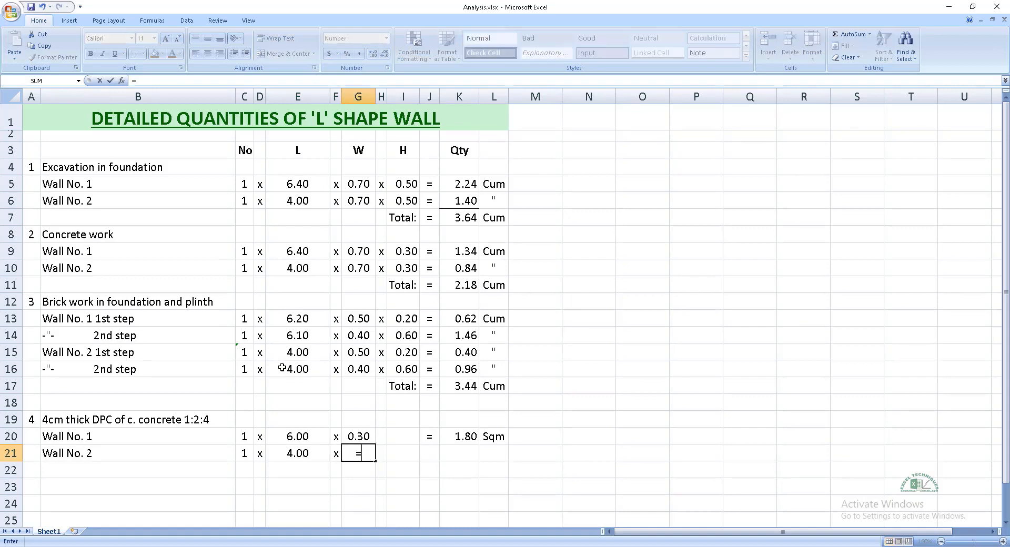
left_click(359, 369)
type("-0.1")
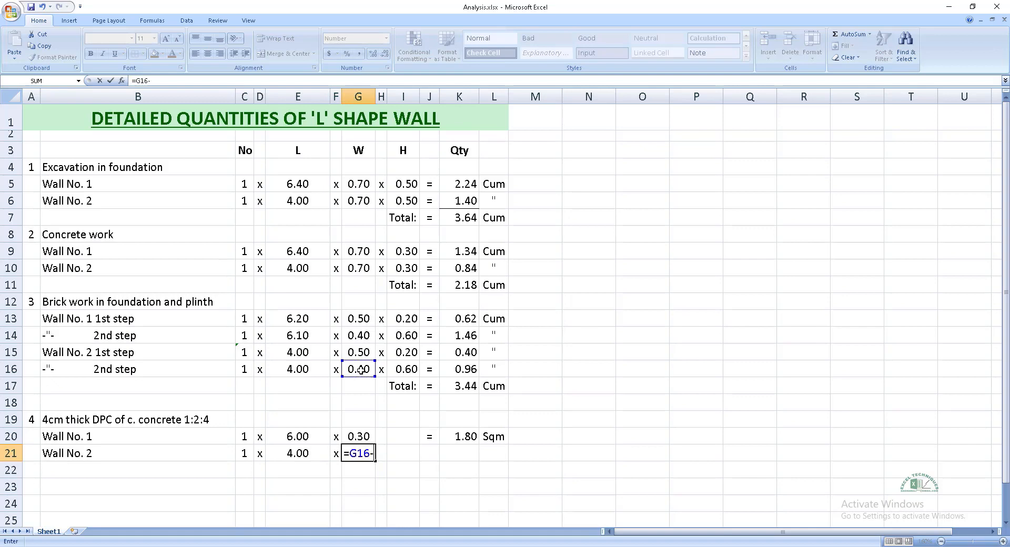
key("Tab")
Step: Copy the equals sign and quantity formula from J20:K20 to J21:K21 and enter a ditto mark as the unit in L21
key("Tab")
key("Tab")
key("Up")
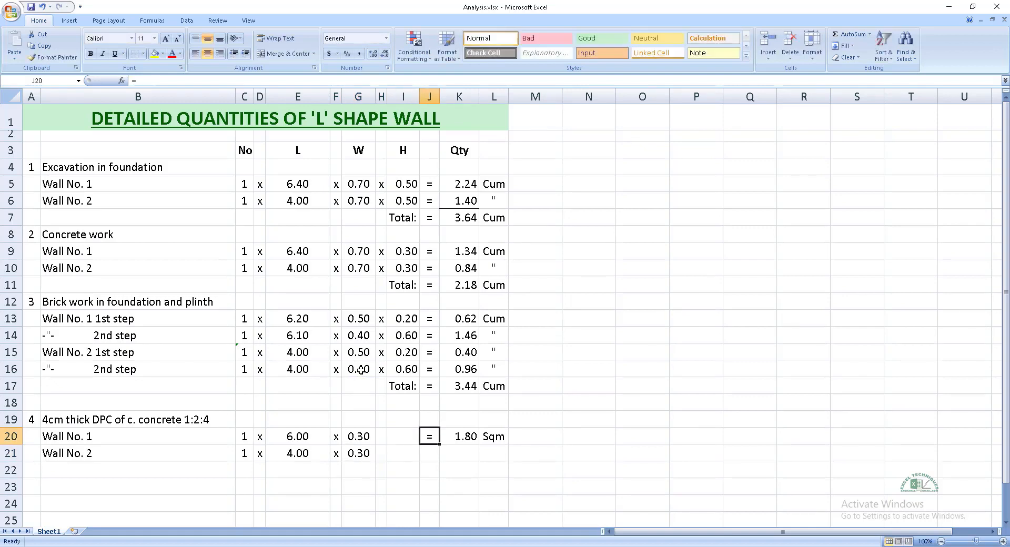
key("shift+Right")
key("ctrl+c")
key("Down")
key("ctrl+v")
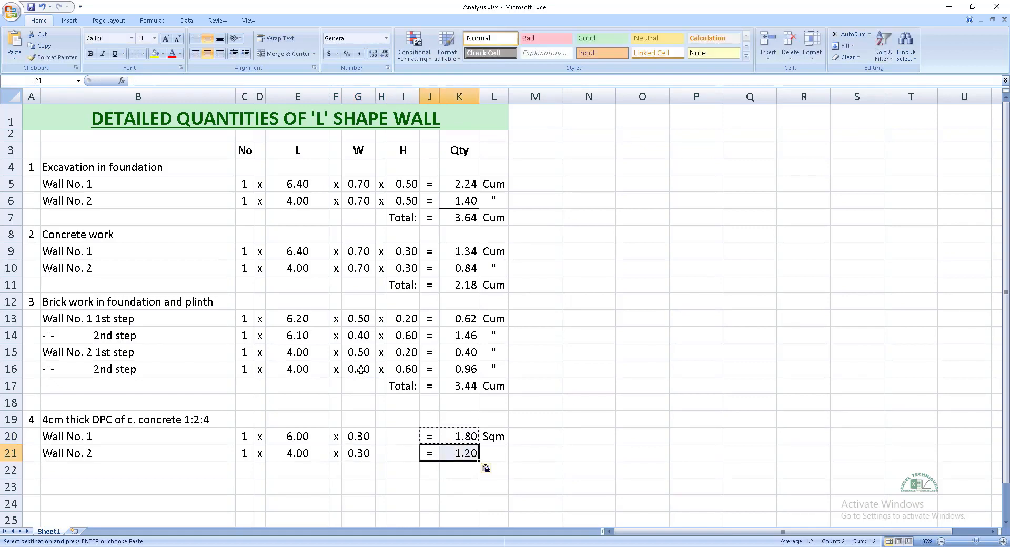
key("Right")
key("Right")
type("\"")
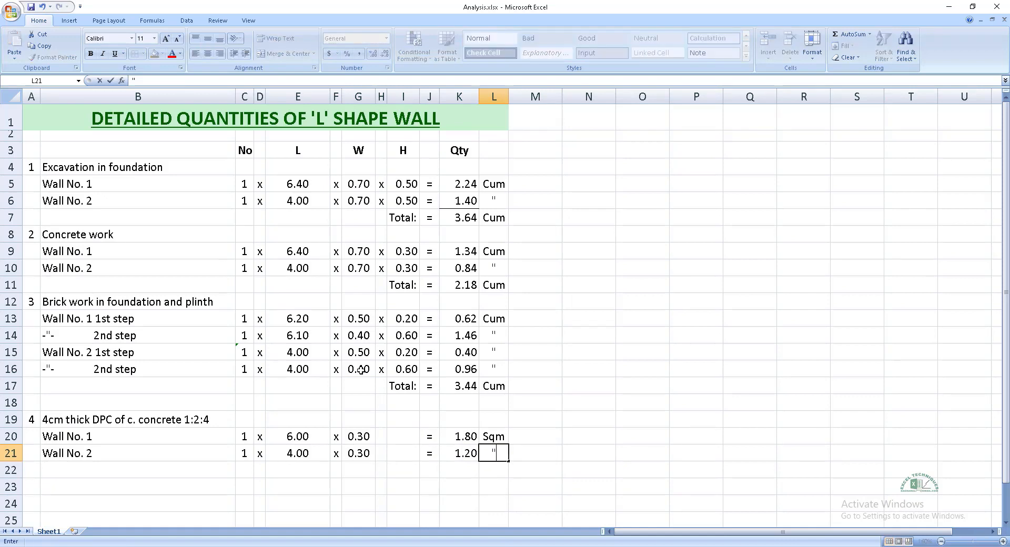
key("Return")
Step: Enter the label Total: in I22 and an equals sign in J22 for the DPC item
key("Left")
key("Left")
key("Left")
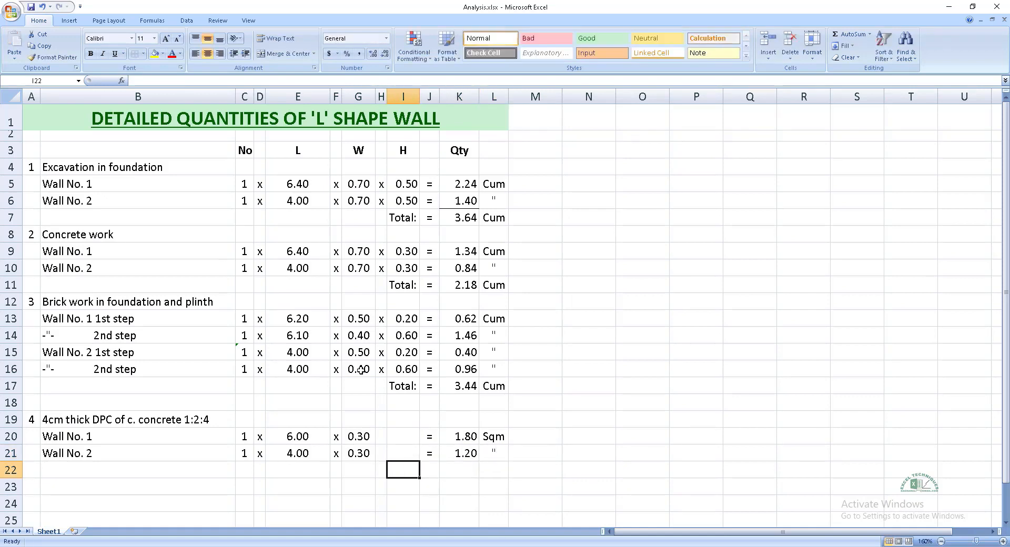
type("Total:")
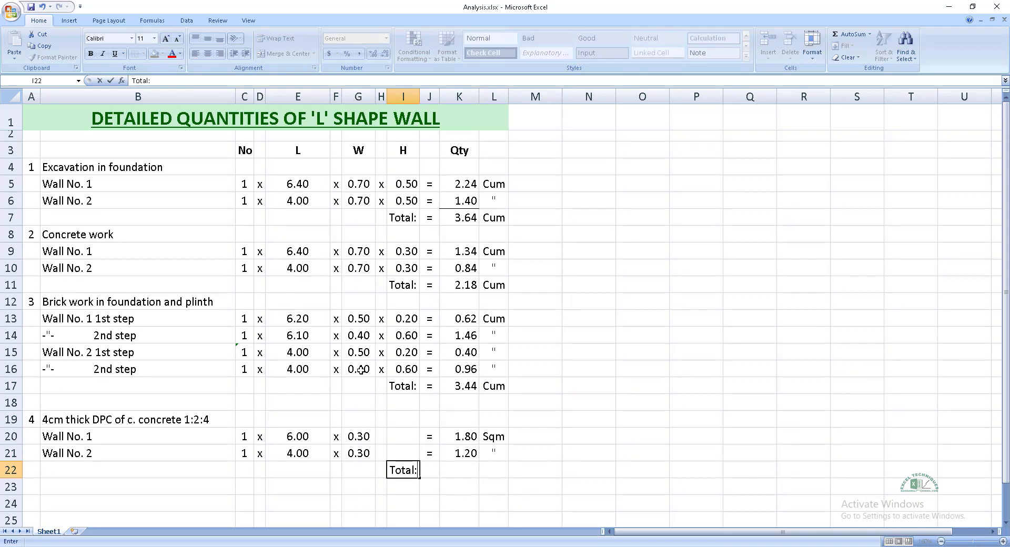
key("Right")
type("=")
key("Right")
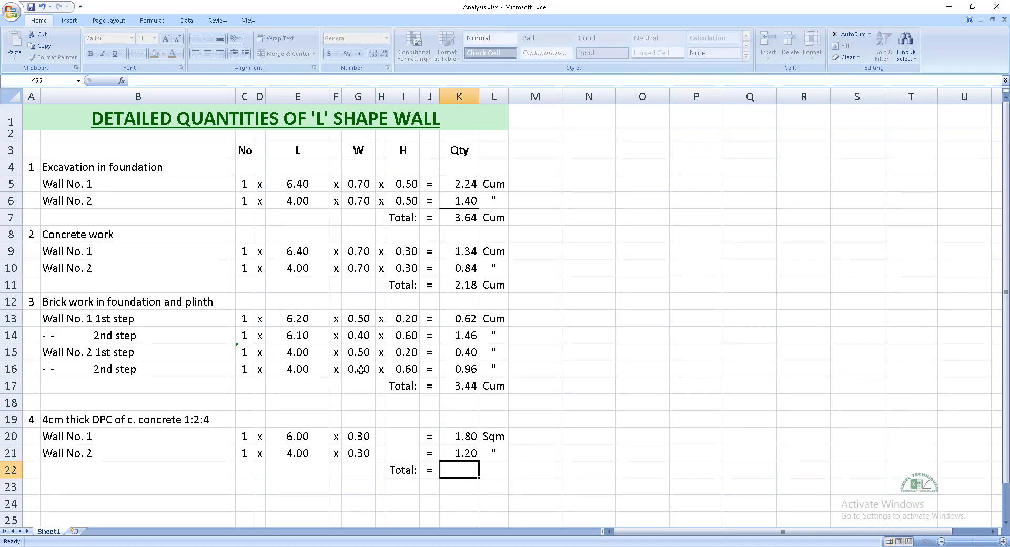
Step: Sum the two DPC wall quantities in K22 with AutoSum and enter the unit Sqm in L22
left_click(848, 35)
key("Return")
key("Up")
key("Right")
key("Right")
key("Right")
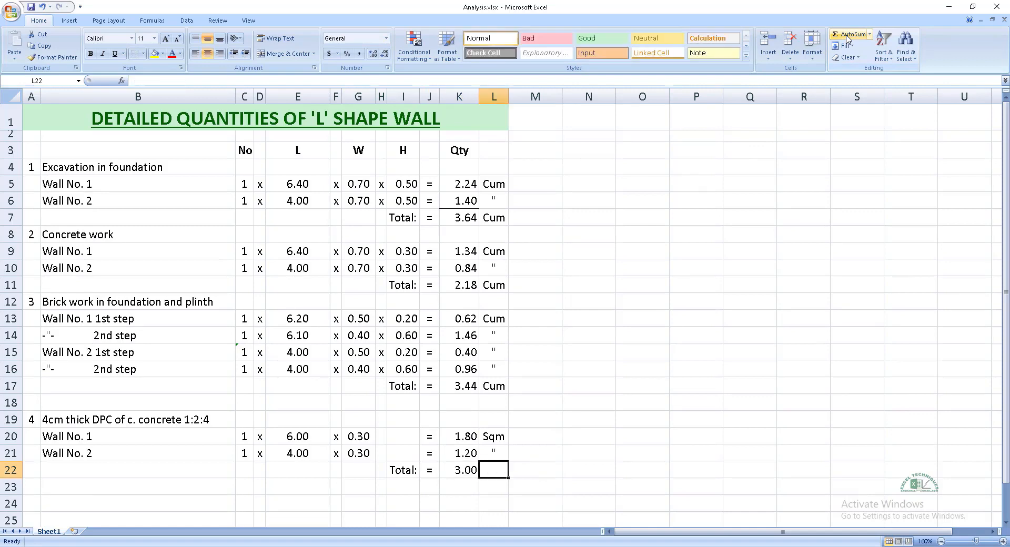
type("Sqm")
Step: Apply a bottom border to the Wall No. 2 DPC quantity in K21
key("Up")
key("Left")
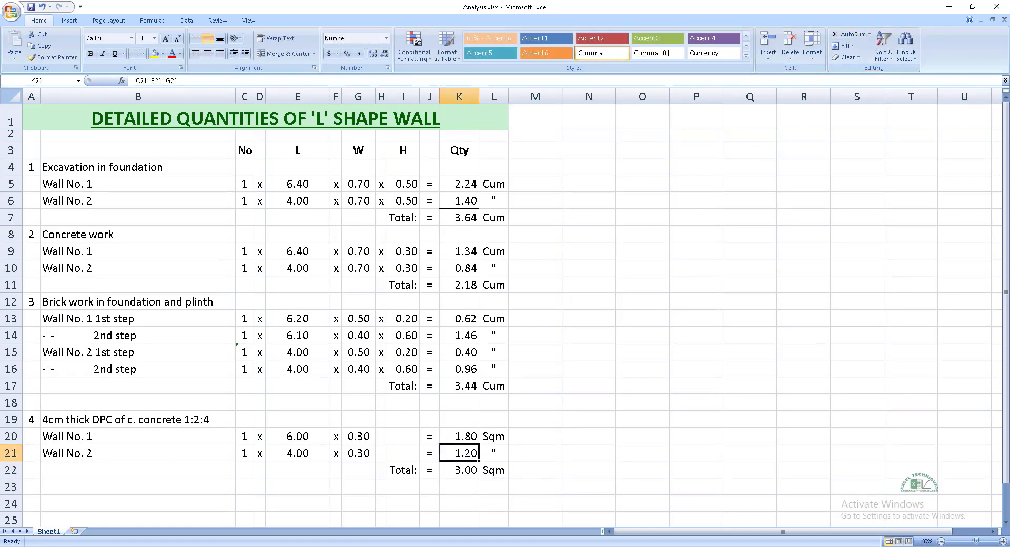
left_click(144, 54)
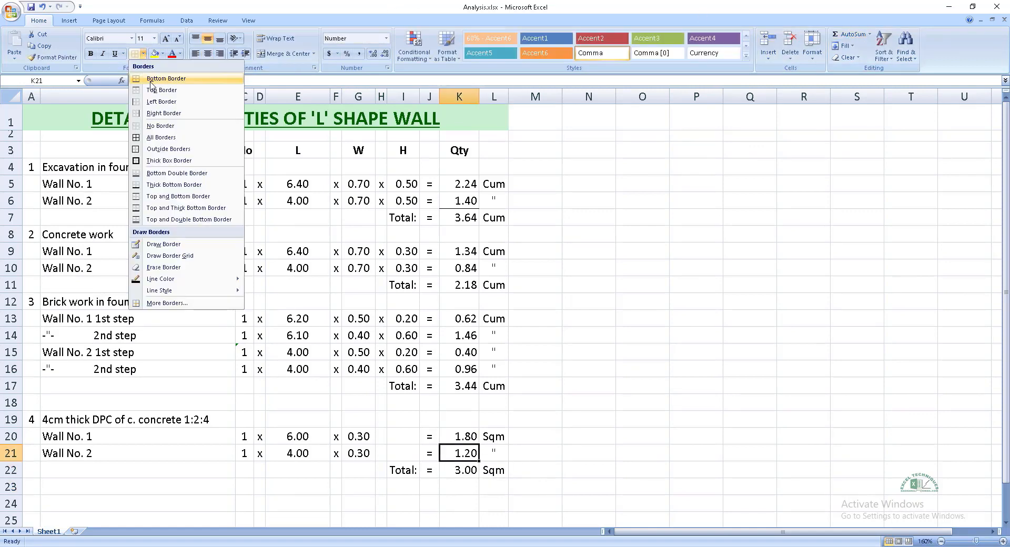
left_click(230, 81)
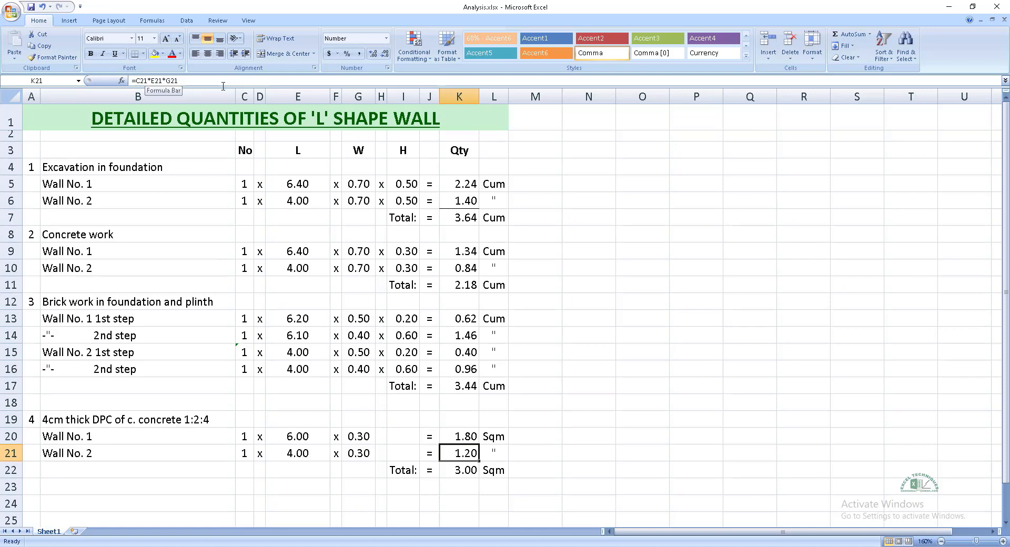